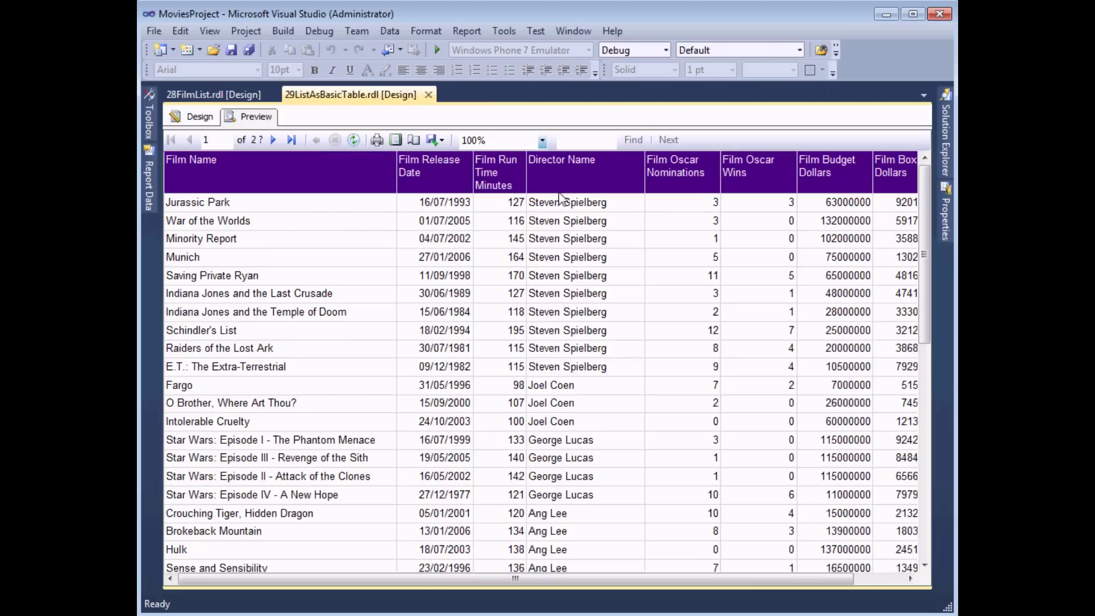
Look through the first several film pages of the finished 28FilmList.rdl report preview
{"action": "left_click", "coordinate": [207, 96]}
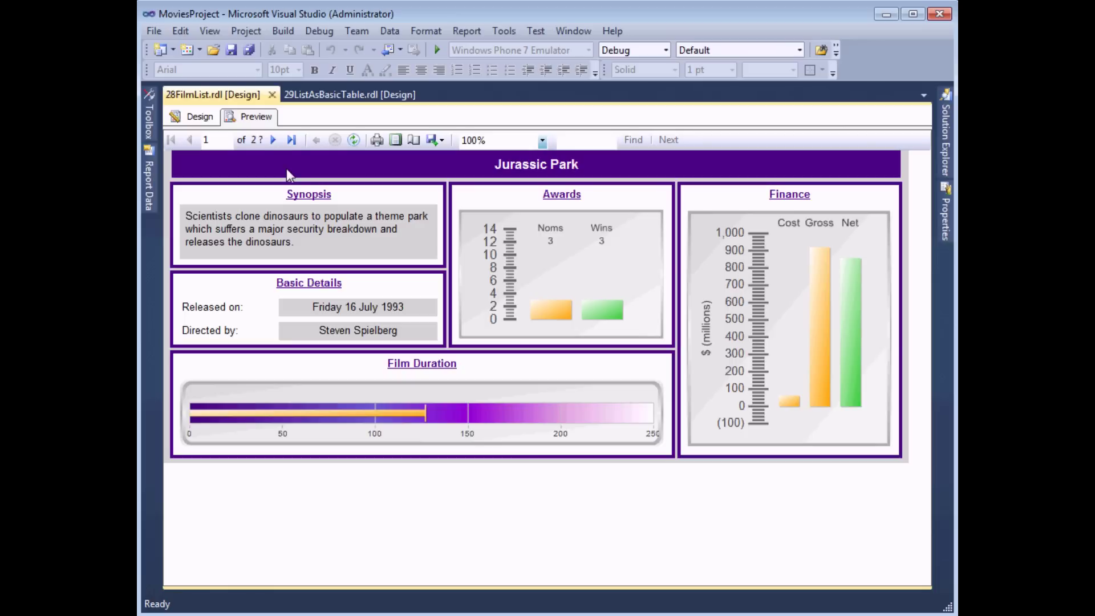
{"action": "left_click", "coordinate": [273, 141]}
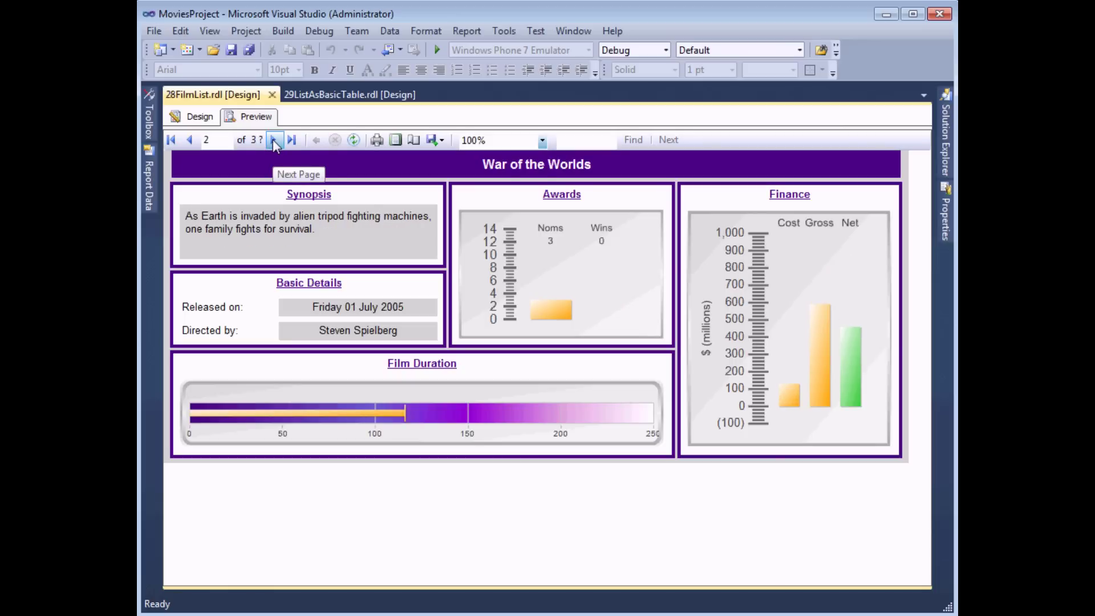
{"action": "left_click", "coordinate": [274, 140]}
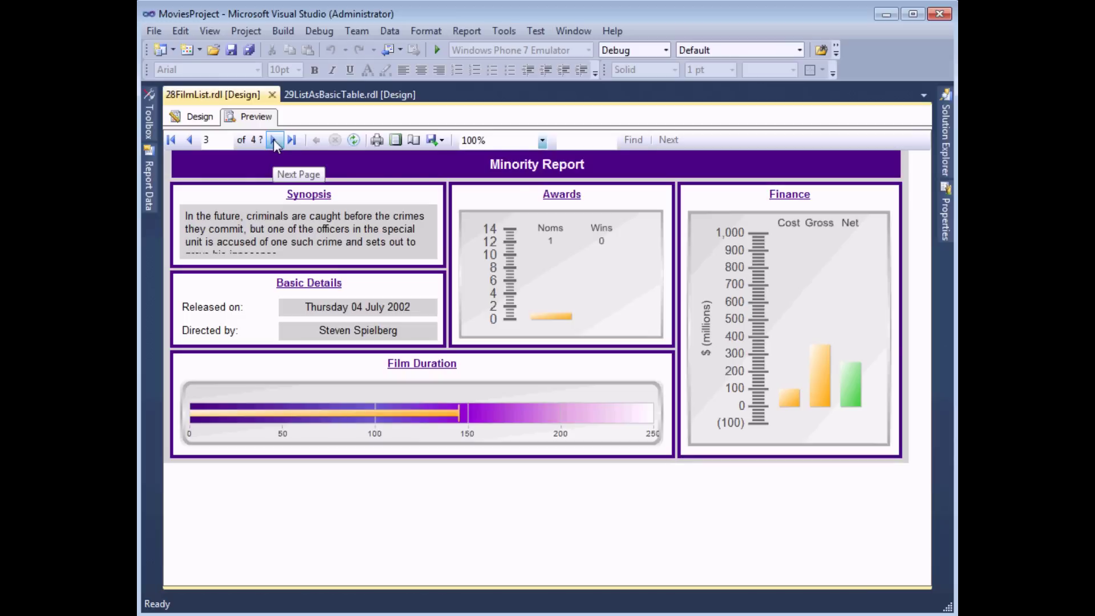
{"action": "left_click", "coordinate": [274, 140]}
{"action": "left_click", "coordinate": [273, 141]}
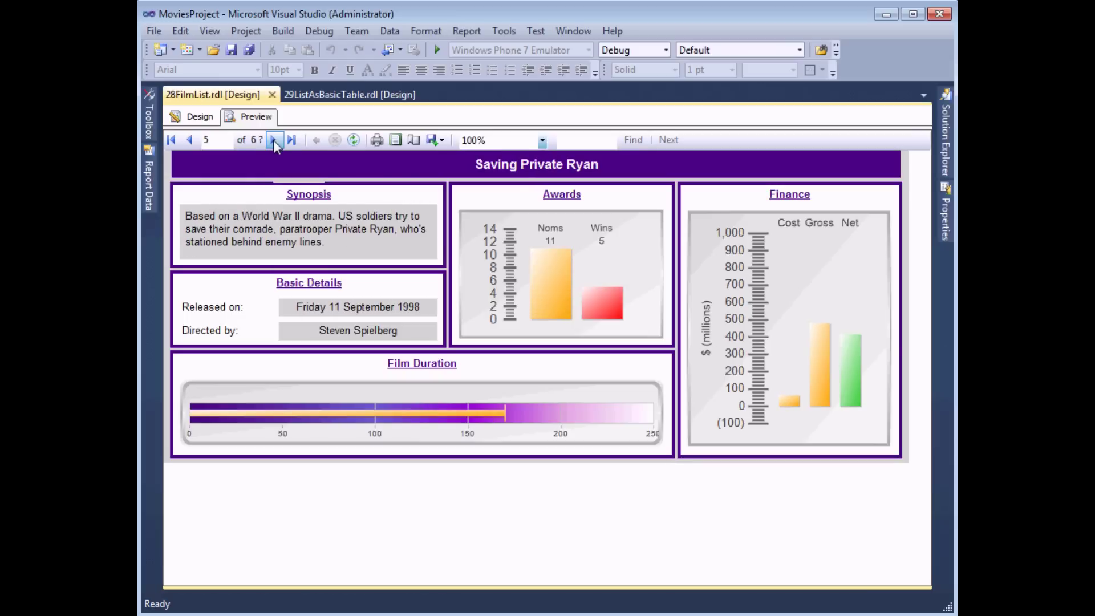
{"action": "left_click", "coordinate": [274, 141]}
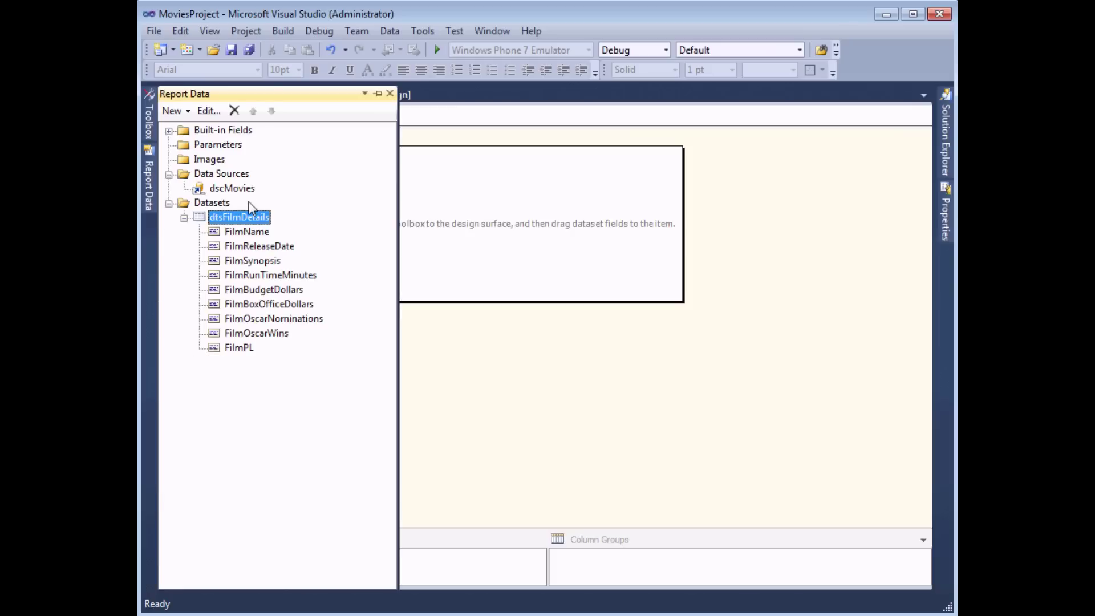
Add a list to the report body and enlarge it to cover most of the body's width and height
{"action": "left_click", "coordinate": [149, 120]}
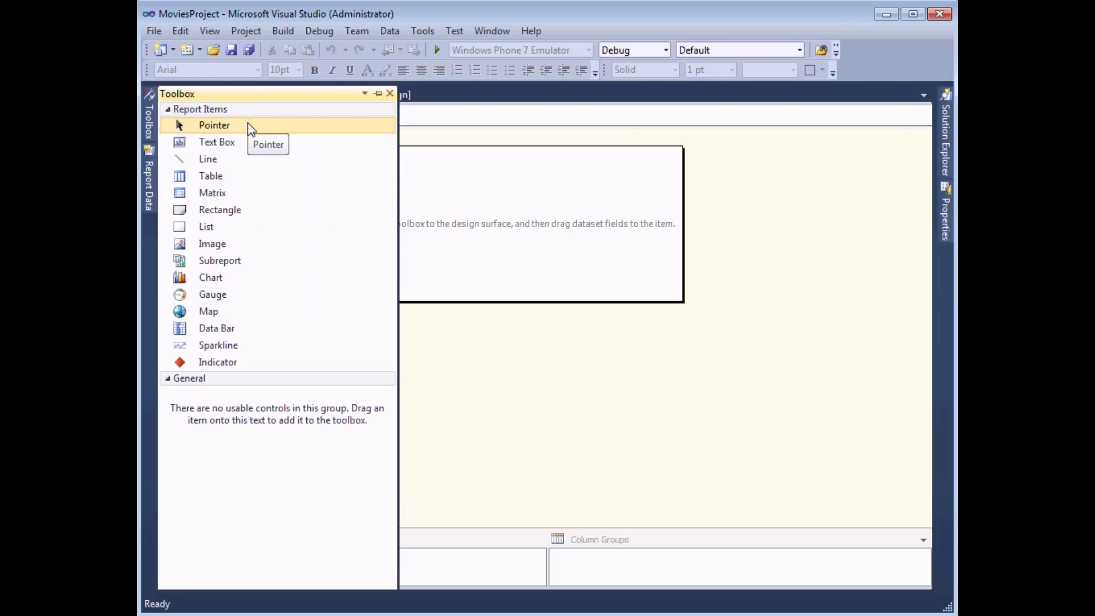
{"action": "double_click", "coordinate": [231, 228]}
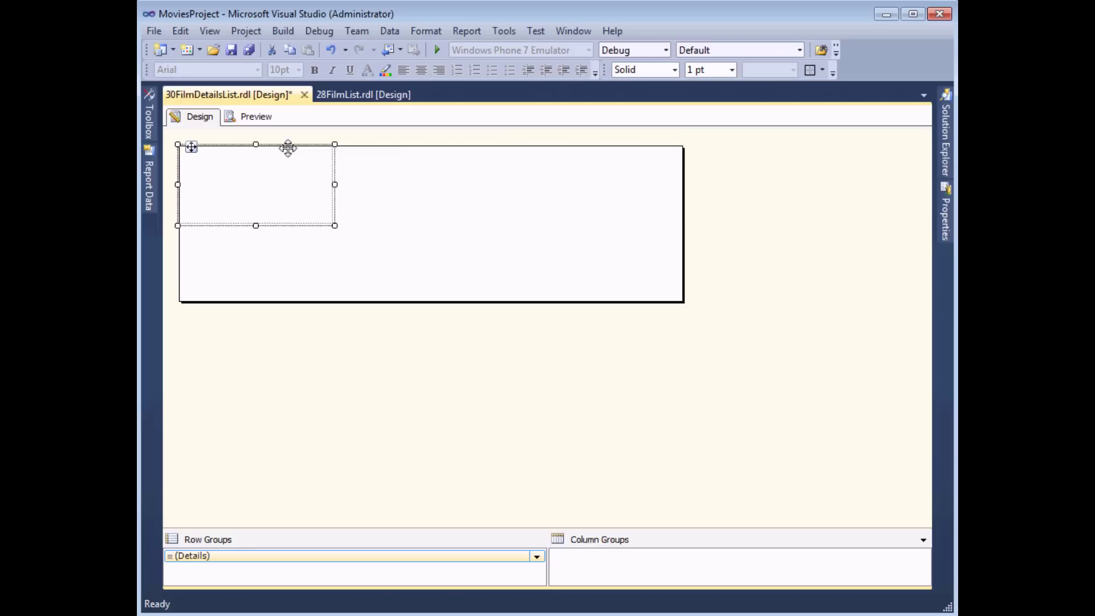
{"action": "left_click", "coordinate": [246, 181]}
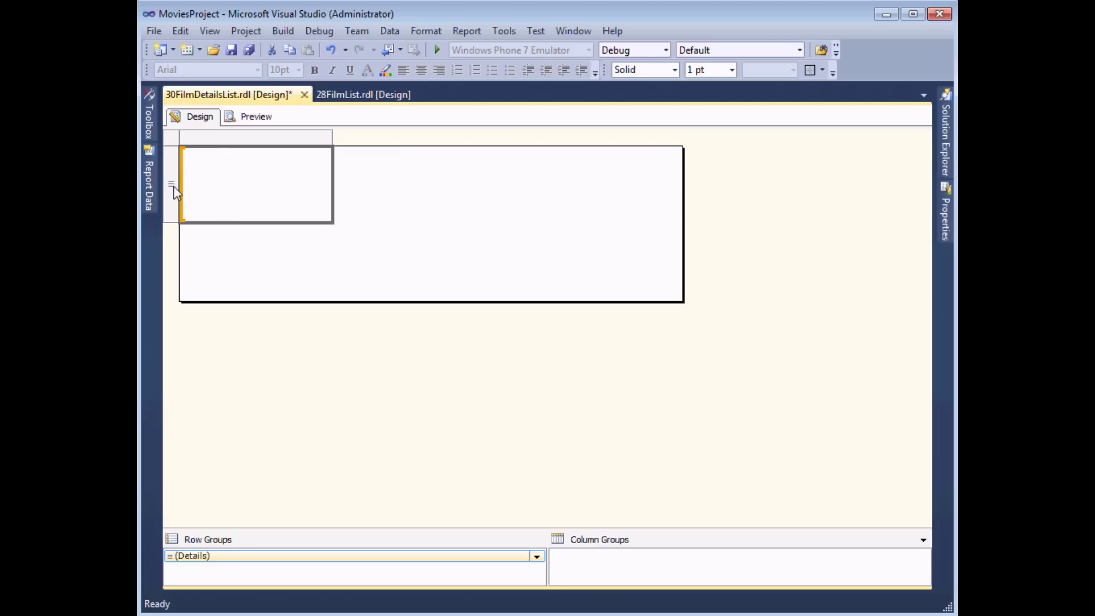
{"action": "left_click", "coordinate": [237, 140]}
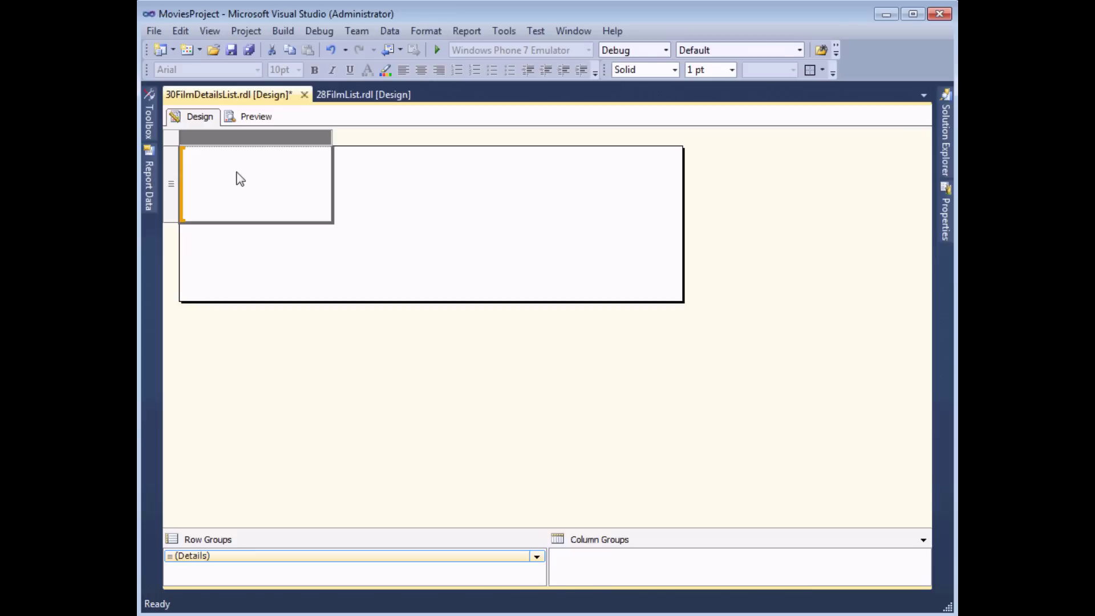
{"action": "left_click_drag", "start_coordinate": [331, 138], "coordinate": [618, 138]}
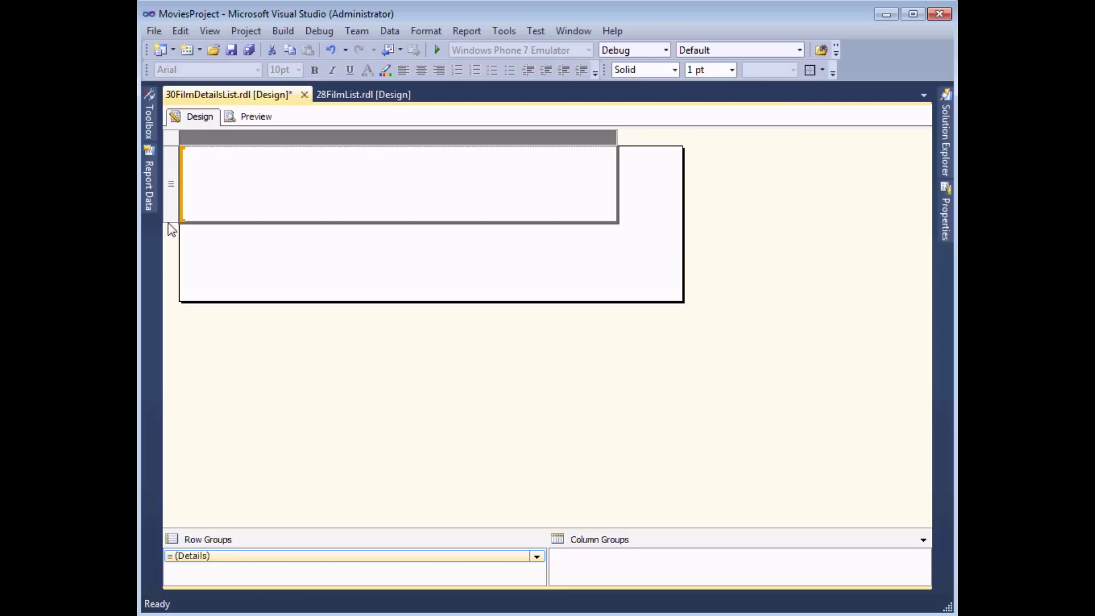
{"action": "left_click_drag", "start_coordinate": [170, 222], "coordinate": [166, 267]}
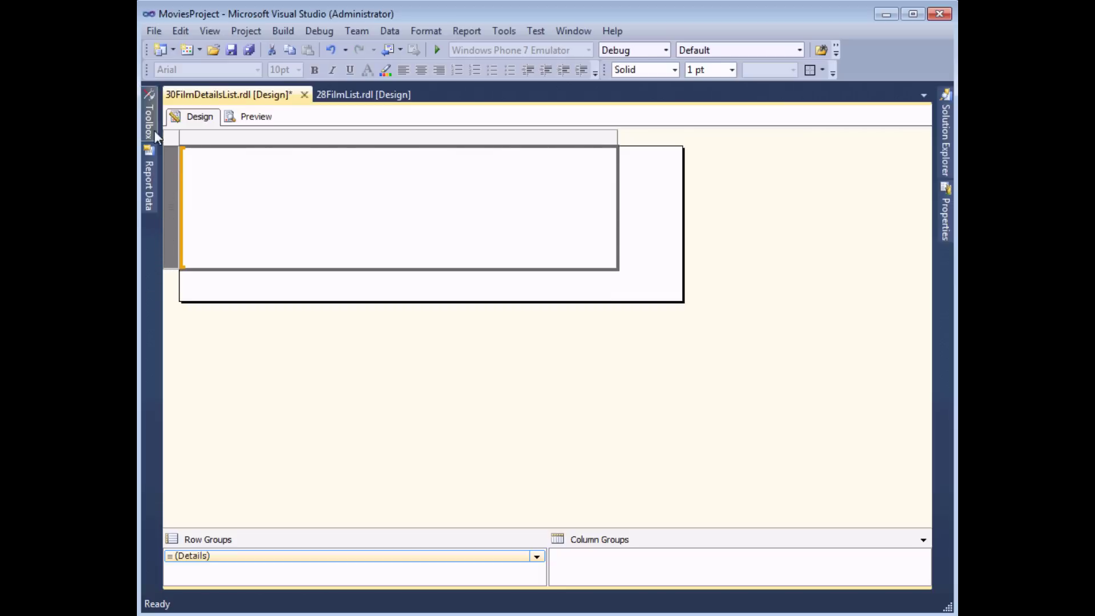
Place the FilmName, FilmReleaseDate and FilmRunTimeMinutes fields one below another inside the list
{"action": "left_click", "coordinate": [147, 190]}
{"action": "left_click_drag", "start_coordinate": [214, 232], "coordinate": [429, 162]}
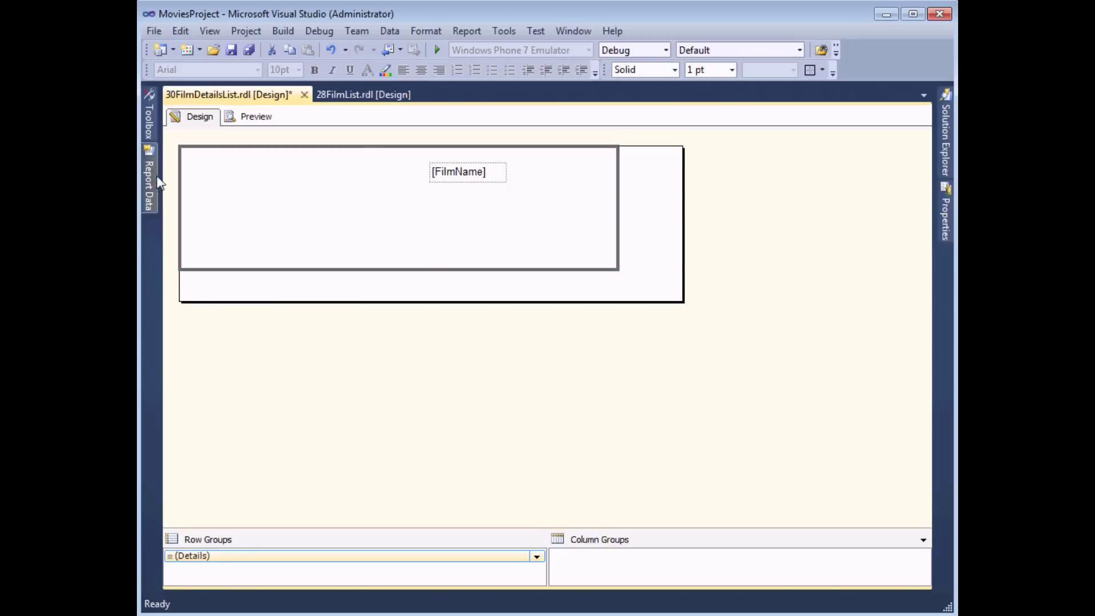
{"action": "left_click", "coordinate": [149, 194]}
{"action": "left_click_drag", "start_coordinate": [214, 248], "coordinate": [422, 217]}
{"action": "left_click", "coordinate": [149, 200]}
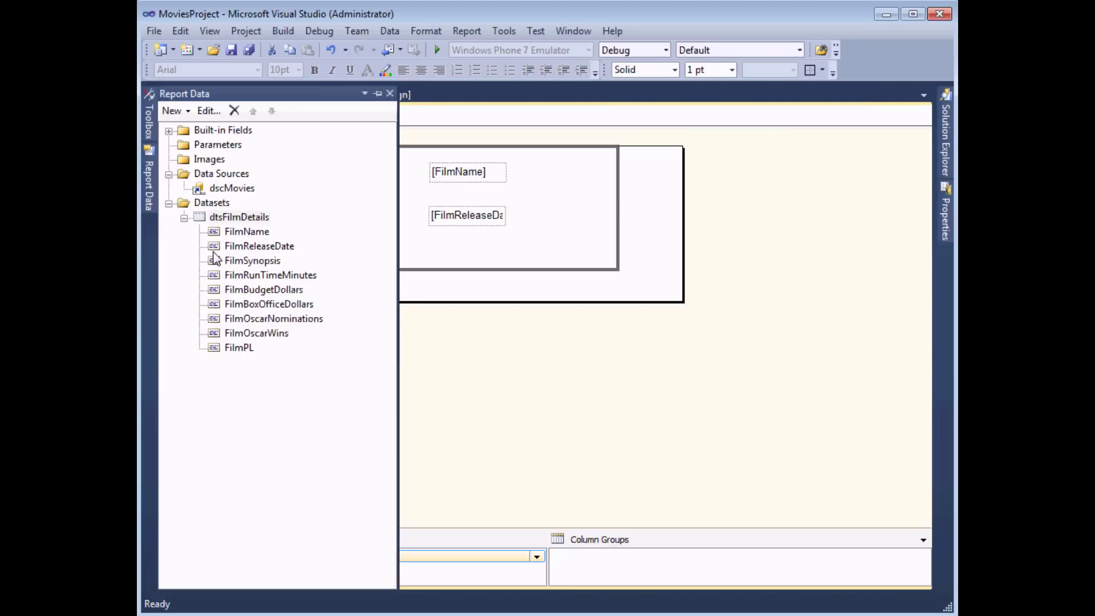
{"action": "left_click_drag", "start_coordinate": [216, 277], "coordinate": [433, 238]}
Move the three film fields together to the list's left side, widen them to about double, and preview the report
{"action": "left_click_drag", "start_coordinate": [538, 254], "coordinate": [226, 162]}
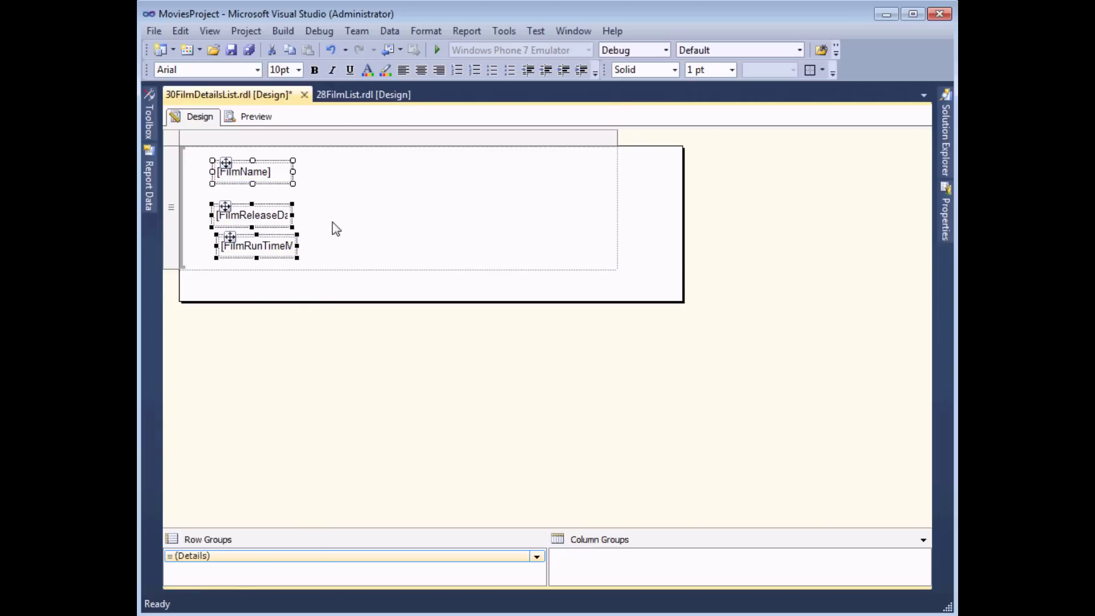
{"action": "left_click_drag", "start_coordinate": [293, 172], "coordinate": [379, 170]}
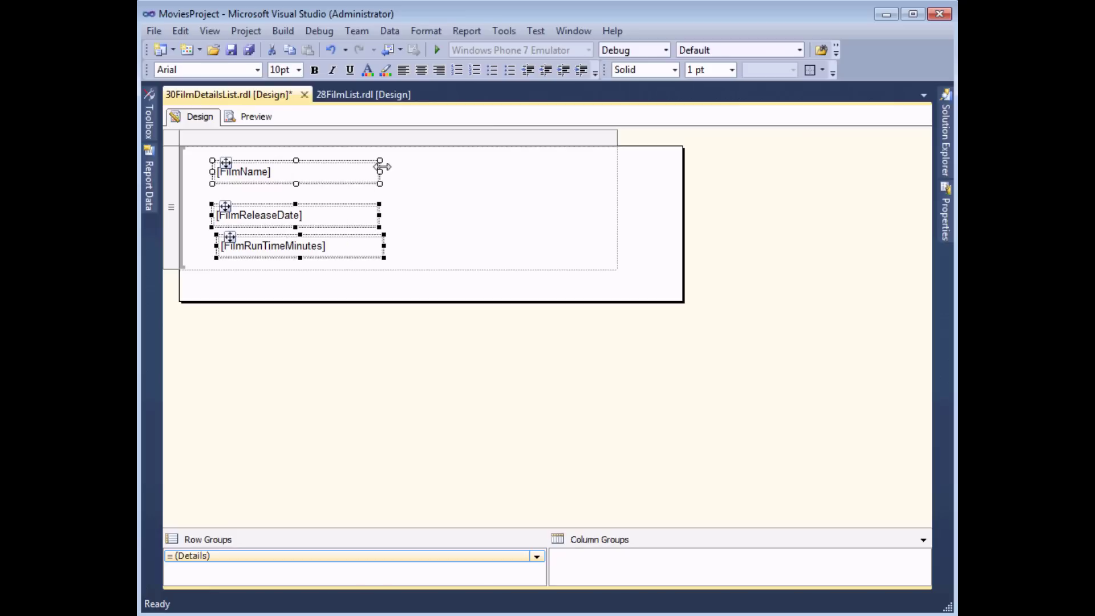
{"action": "left_click", "coordinate": [256, 116]}
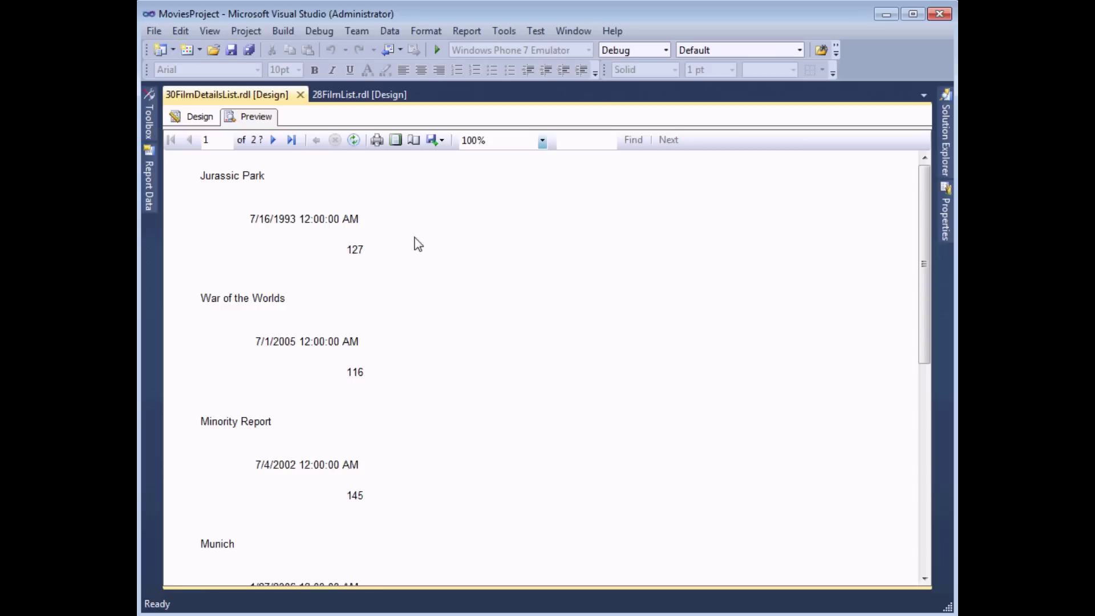
{"action": "left_click", "coordinate": [200, 117]}
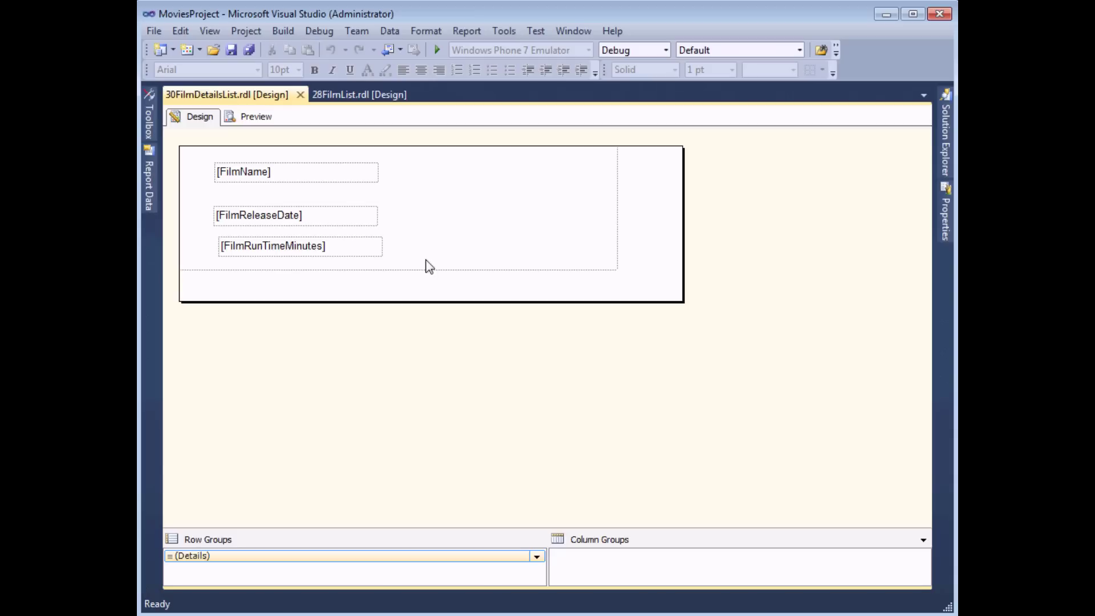
Add a rectangle inside the list beside the film fields and enlarge it to fill most of the free space
{"action": "left_click", "coordinate": [150, 130]}
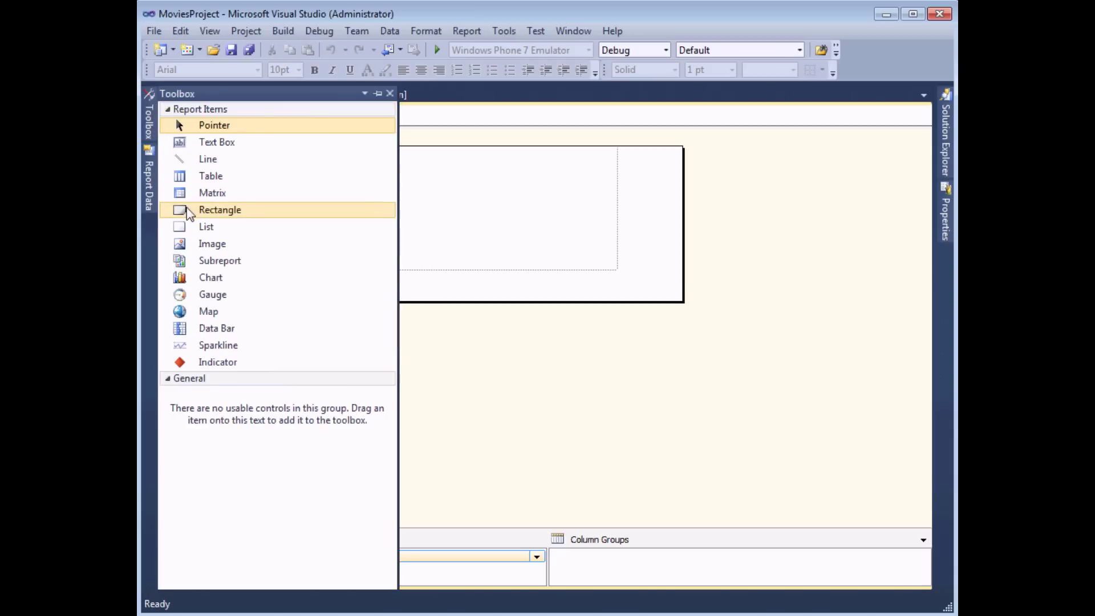
{"action": "left_click_drag", "start_coordinate": [182, 216], "coordinate": [402, 164]}
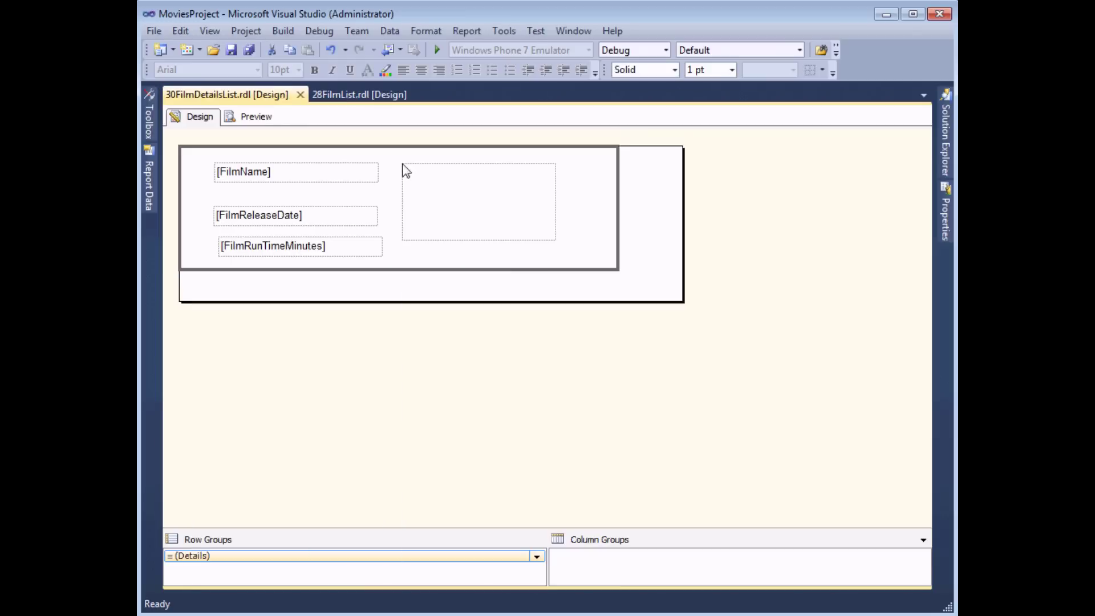
{"action": "left_click", "coordinate": [535, 236]}
{"action": "left_click_drag", "start_coordinate": [556, 242], "coordinate": [592, 257]}
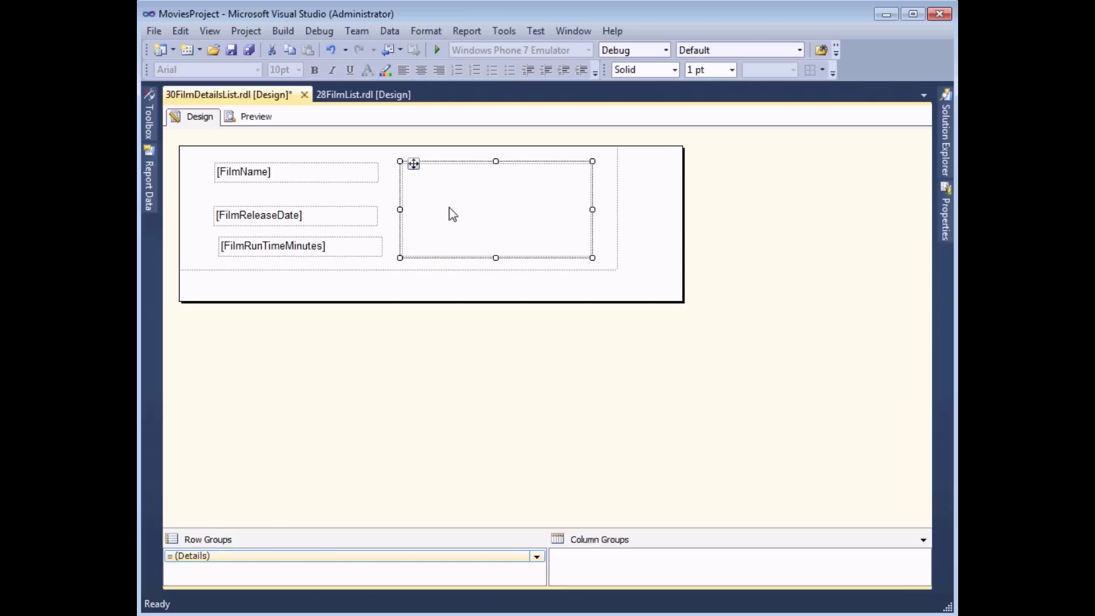
Place the FilmBudgetDollars and FilmBoxOfficeDollars fields inside the rectangle, with the budget field just above the box office field
{"action": "left_click", "coordinate": [148, 197]}
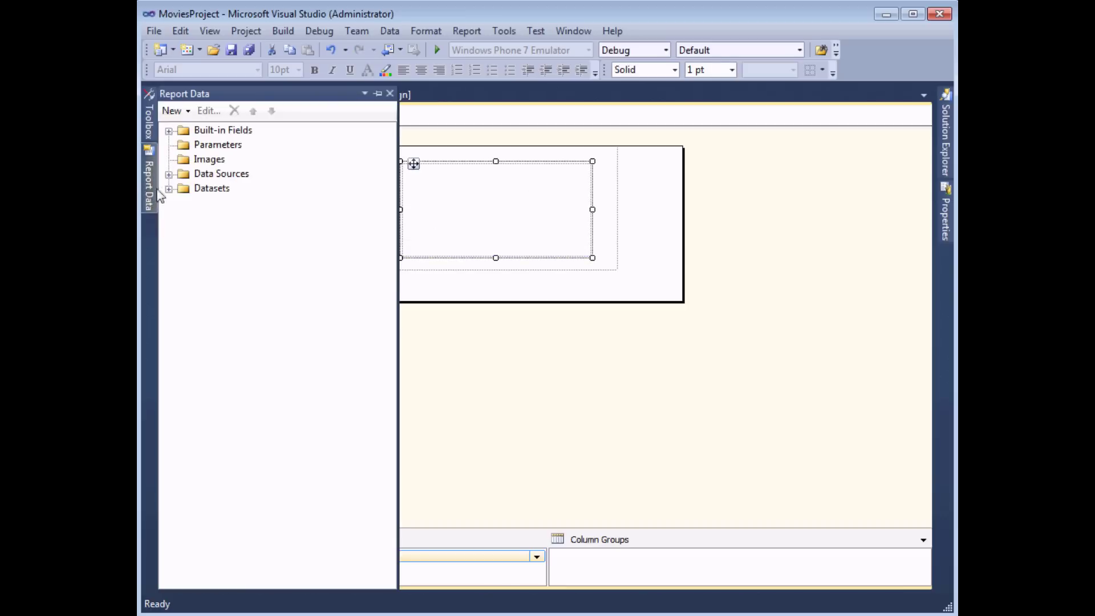
{"action": "left_click", "coordinate": [168, 188]}
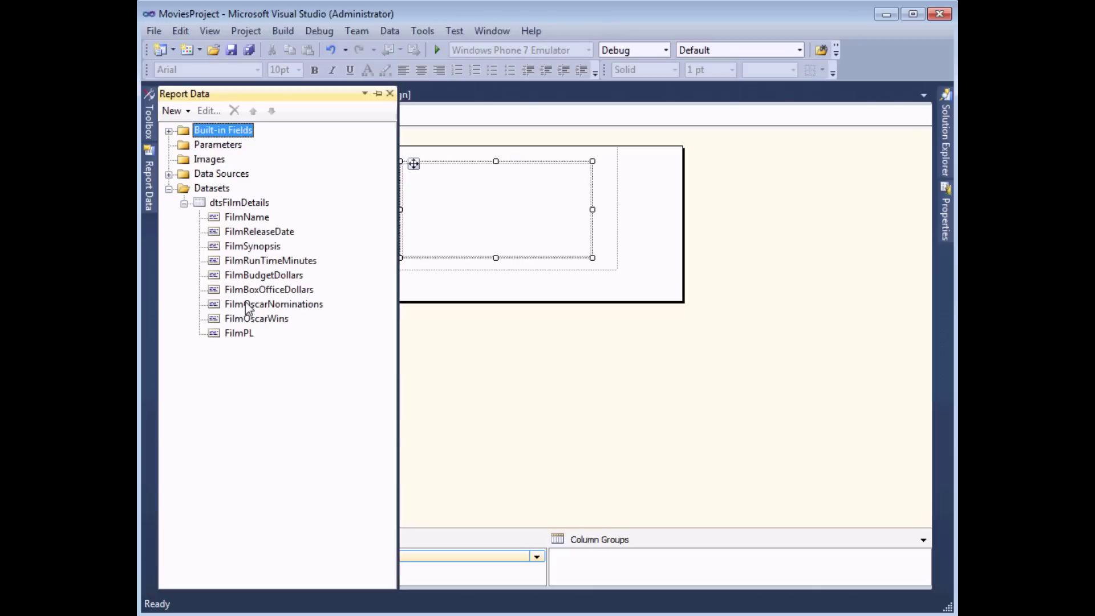
{"action": "left_click_drag", "start_coordinate": [228, 276], "coordinate": [454, 194]}
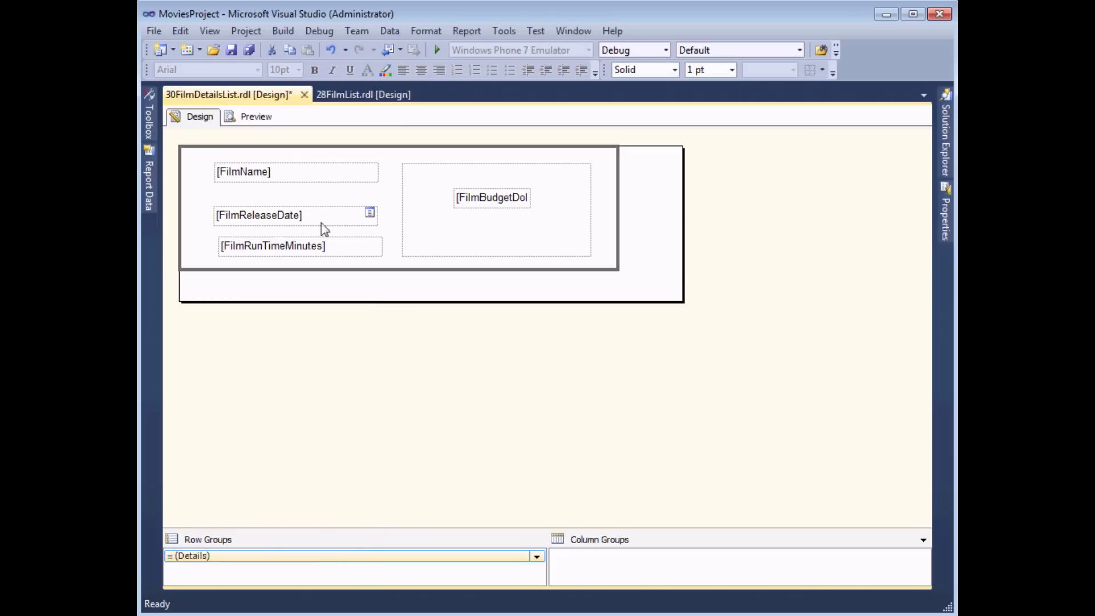
{"action": "mouse_move", "coordinate": [151, 191]}
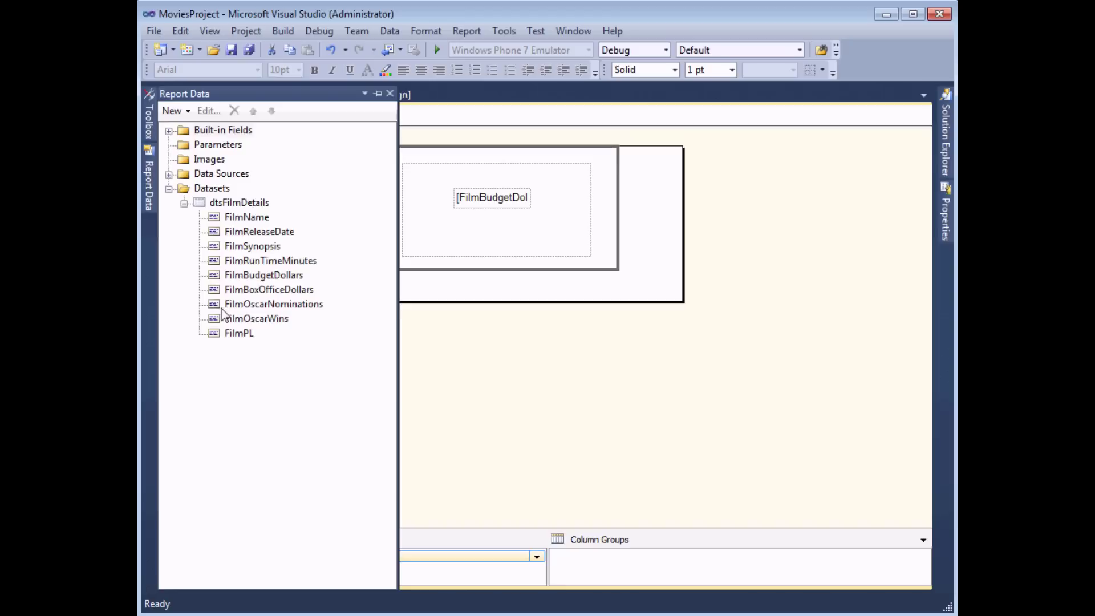
{"action": "left_click_drag", "start_coordinate": [225, 289], "coordinate": [461, 224]}
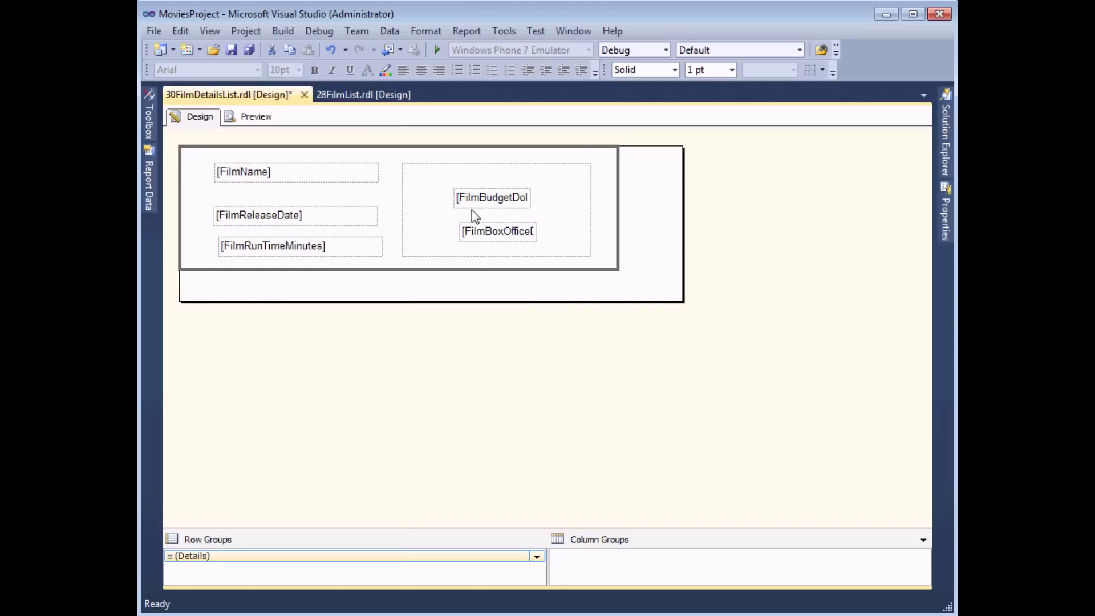
{"action": "left_click", "coordinate": [471, 209]}
{"action": "left_click_drag", "start_coordinate": [465, 188], "coordinate": [466, 199]}
Add a text box reading "Financial Data" above the two dollar fields in the rectangle
{"action": "mouse_move", "coordinate": [148, 128]}
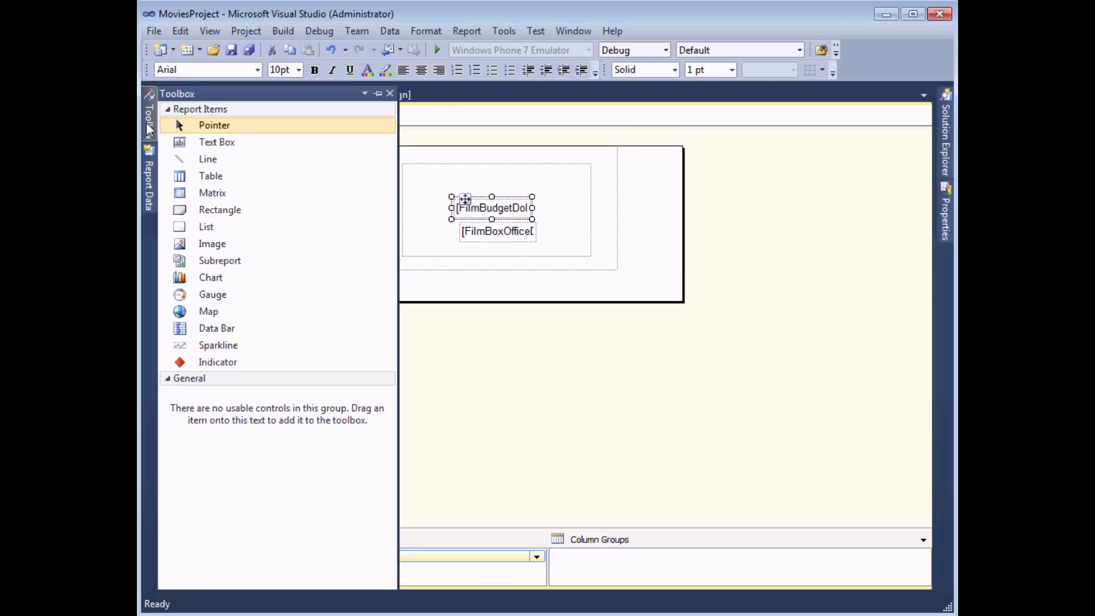
{"action": "left_click_drag", "start_coordinate": [186, 142], "coordinate": [439, 173]}
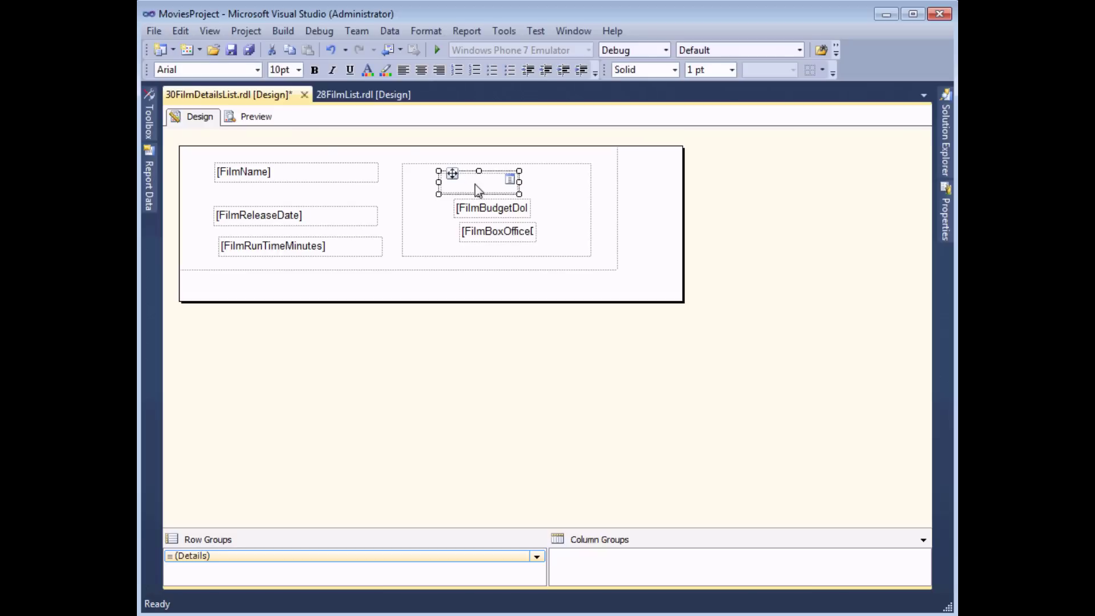
{"action": "left_click", "coordinate": [478, 190]}
{"action": "type", "text": "Financial"}
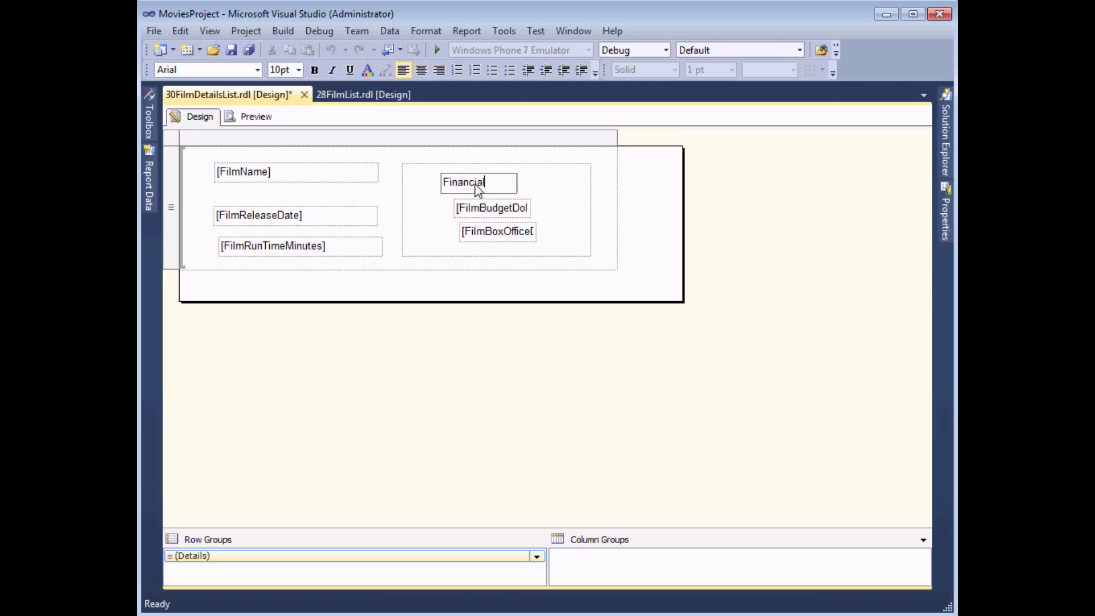
{"action": "type", "text": " Data"}
{"action": "left_click", "coordinate": [576, 229]}
Align the Financial Data heading and both dollar fields near the rectangle's left edge and widen them to almost its full width
{"action": "left_click", "coordinate": [479, 193]}
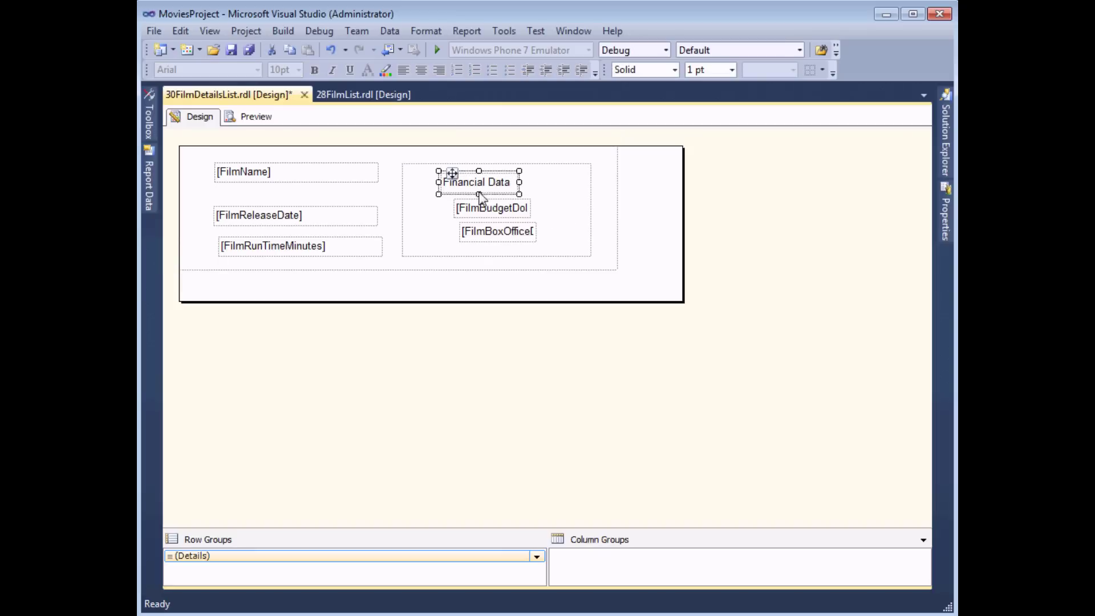
{"action": "left_click_drag", "start_coordinate": [452, 172], "coordinate": [425, 171]}
{"action": "left_click_drag", "start_coordinate": [494, 182], "coordinate": [579, 184]}
{"action": "left_click_drag", "start_coordinate": [516, 215], "coordinate": [448, 246]}
{"action": "left_click_drag", "start_coordinate": [516, 247], "coordinate": [413, 195]}
{"action": "left_click_drag", "start_coordinate": [492, 208], "coordinate": [581, 208]}
Centre and underline the Financial Data heading
{"action": "left_click", "coordinate": [521, 186]}
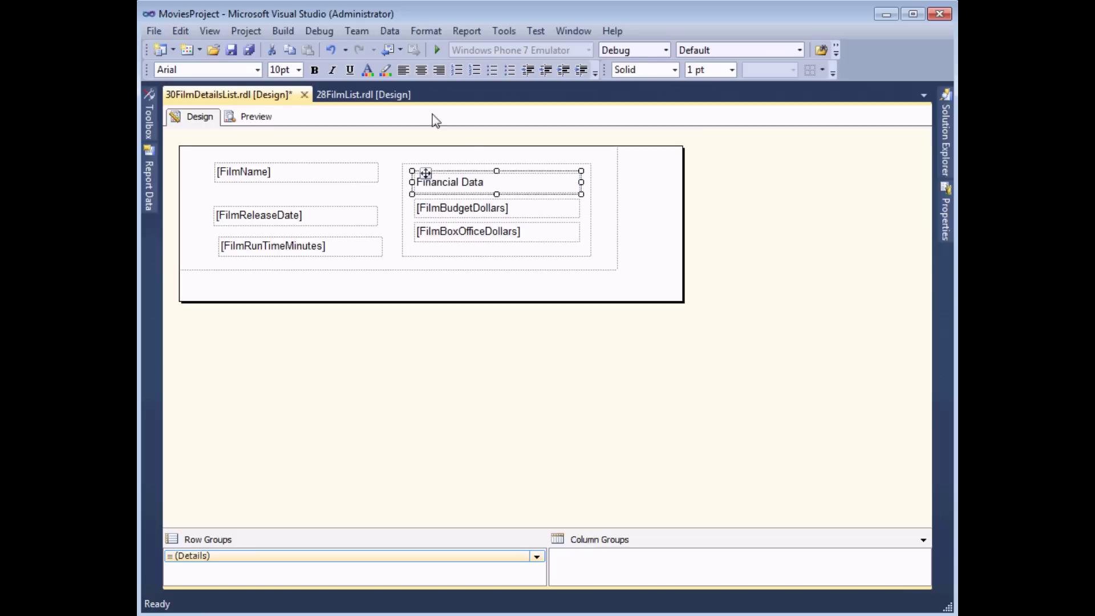
{"action": "left_click", "coordinate": [421, 69]}
{"action": "left_click", "coordinate": [349, 70]}
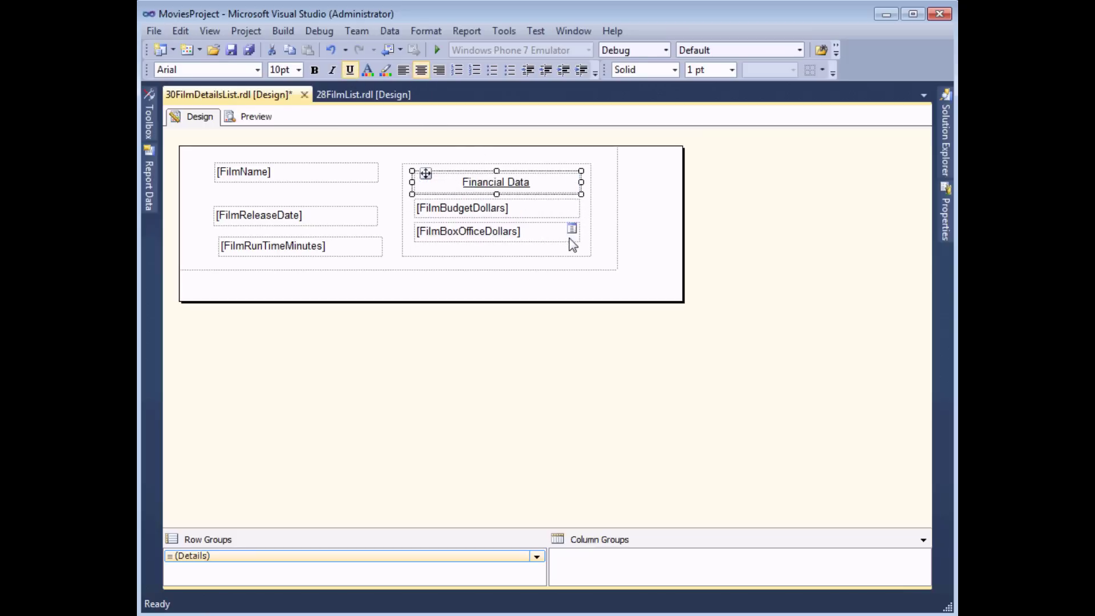
Fill the rectangle around the financial fields with a light blue-grey background colour
{"action": "left_click", "coordinate": [559, 249]}
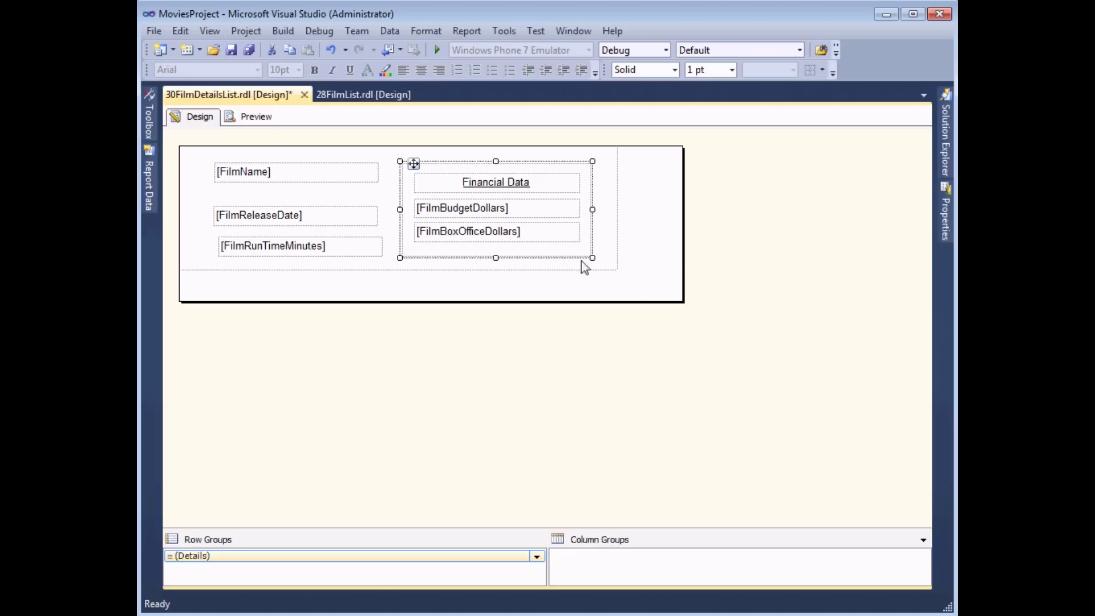
{"action": "left_click", "coordinate": [386, 71]}
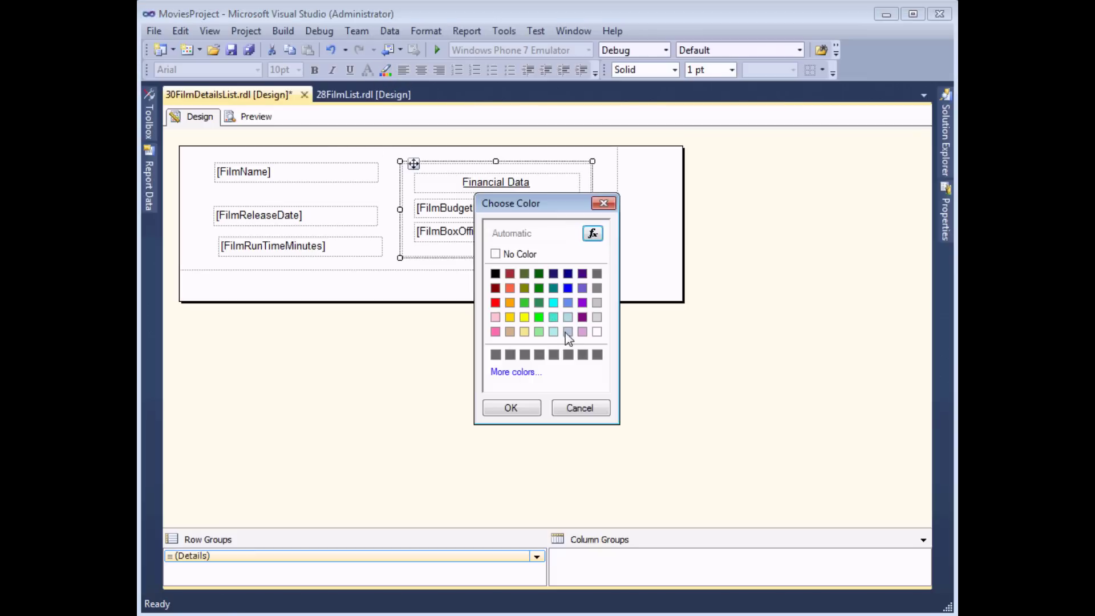
{"action": "left_click", "coordinate": [568, 332]}
{"action": "left_click", "coordinate": [534, 407]}
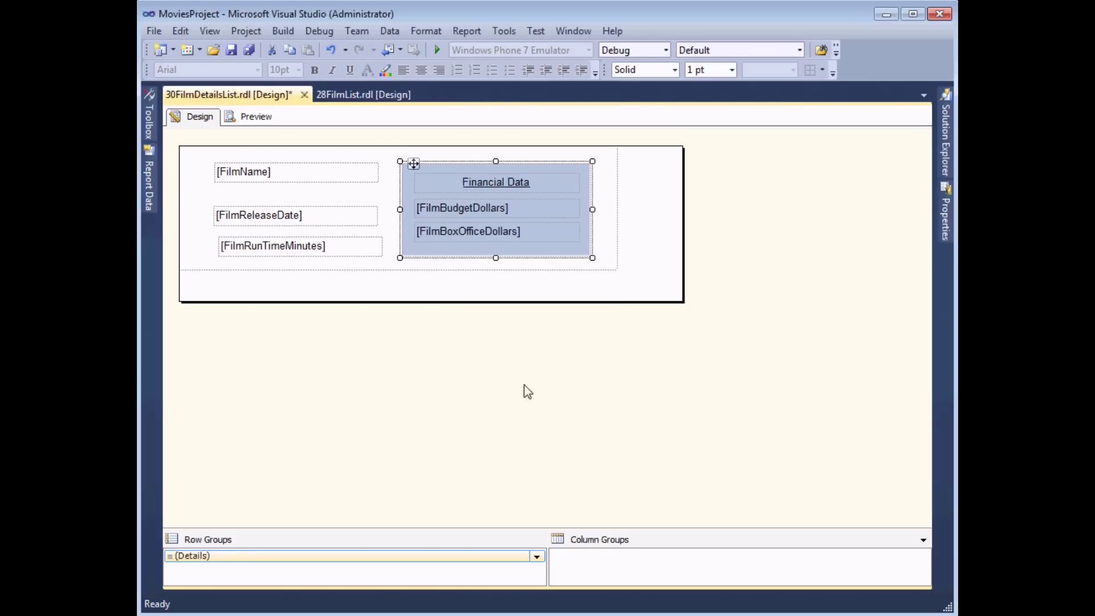
Fill the FilmBudgetDollars and FilmBoxOfficeDollars fields with a light plum background colour
{"action": "left_click", "coordinate": [557, 233]}
{"action": "left_click", "coordinate": [550, 212], "text": "ctrl"}
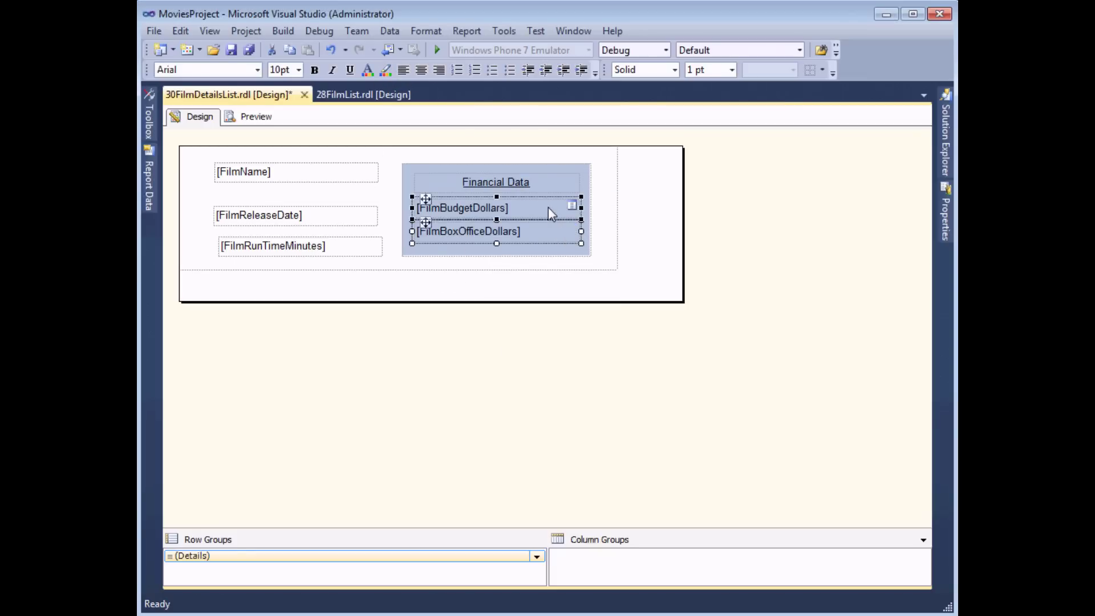
{"action": "left_click", "coordinate": [385, 70]}
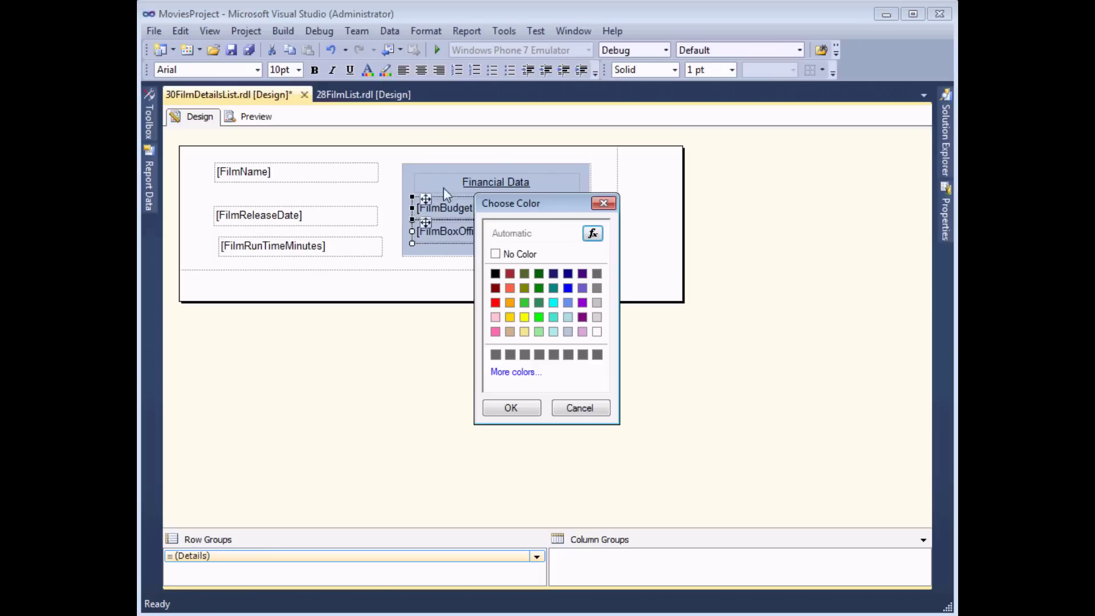
{"action": "left_click", "coordinate": [583, 332]}
{"action": "left_click", "coordinate": [533, 409]}
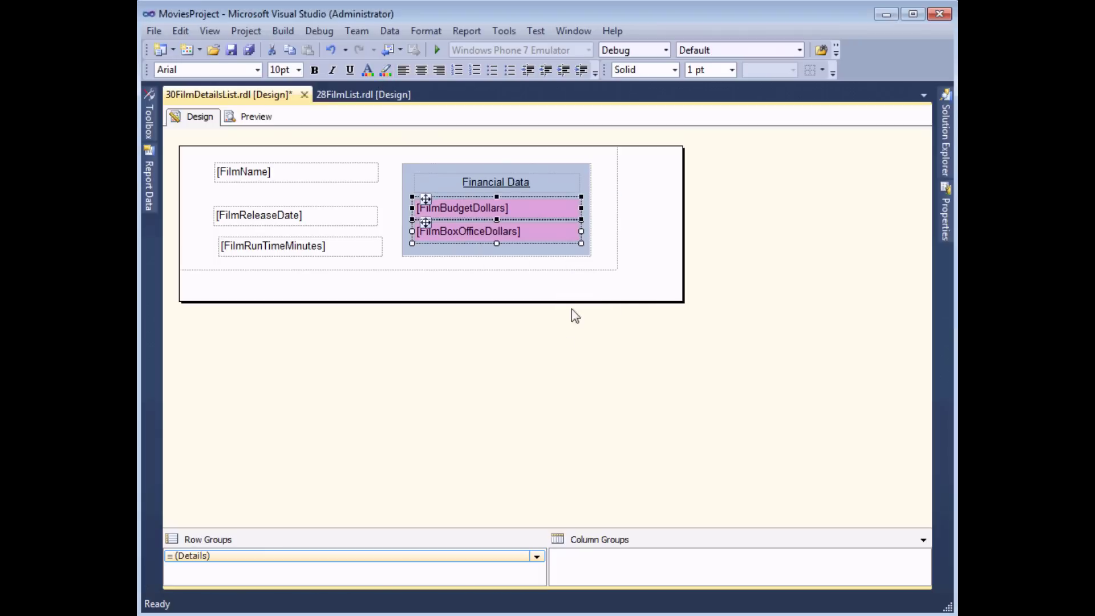
Give the Financial Data heading a dark indigo background with white text and preview the report
{"action": "left_click", "coordinate": [549, 180]}
{"action": "left_click", "coordinate": [385, 71]}
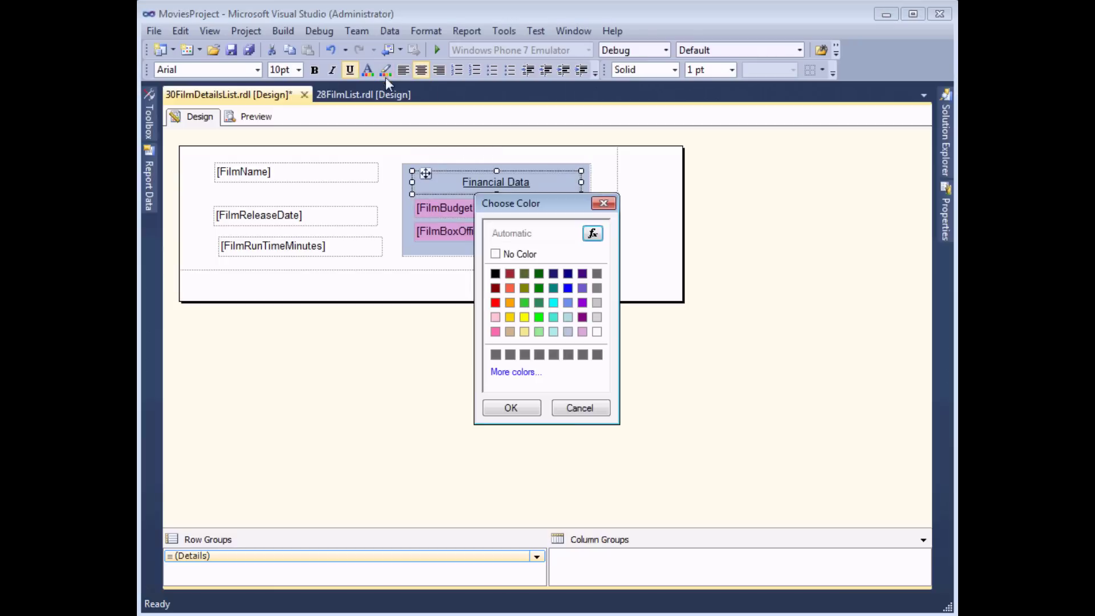
{"action": "left_click", "coordinate": [582, 274]}
{"action": "left_click", "coordinate": [511, 408]}
{"action": "left_click", "coordinate": [368, 70]}
{"action": "left_click", "coordinate": [596, 331]}
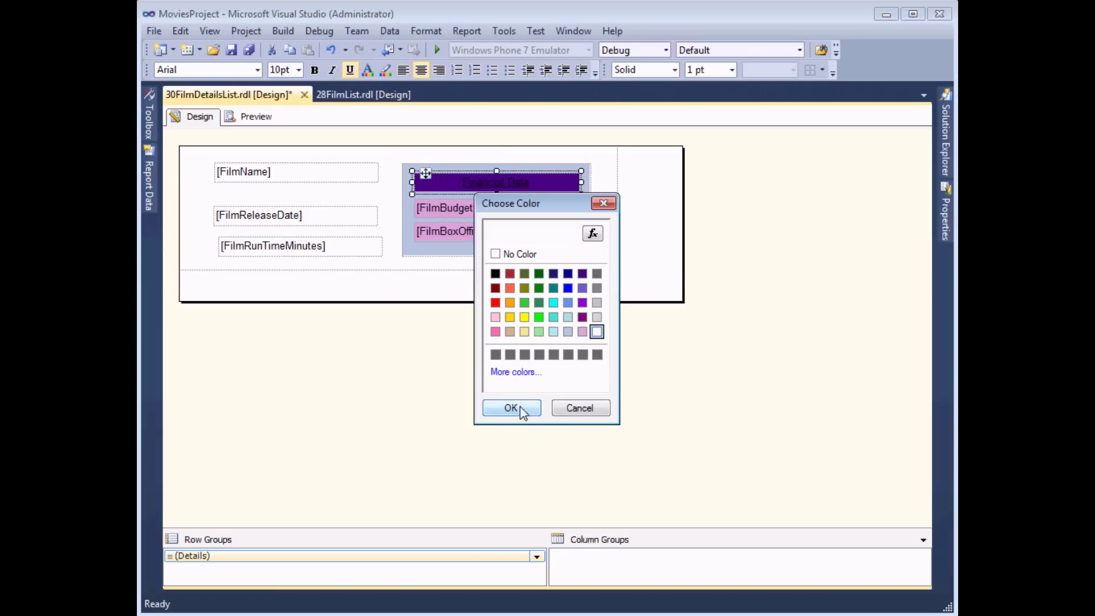
{"action": "left_click", "coordinate": [526, 406]}
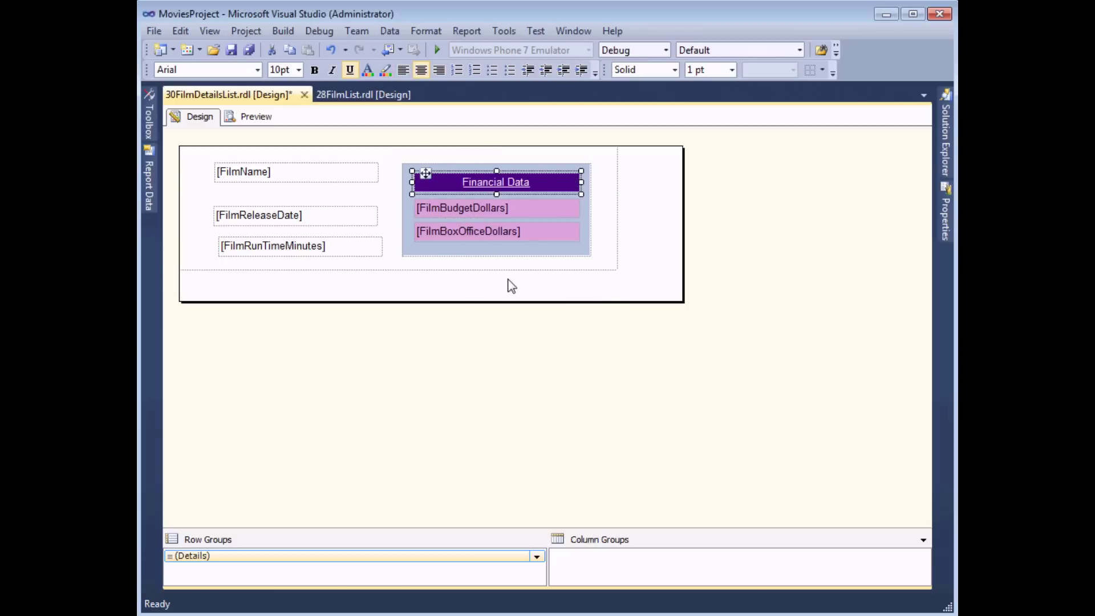
{"action": "left_click", "coordinate": [257, 117]}
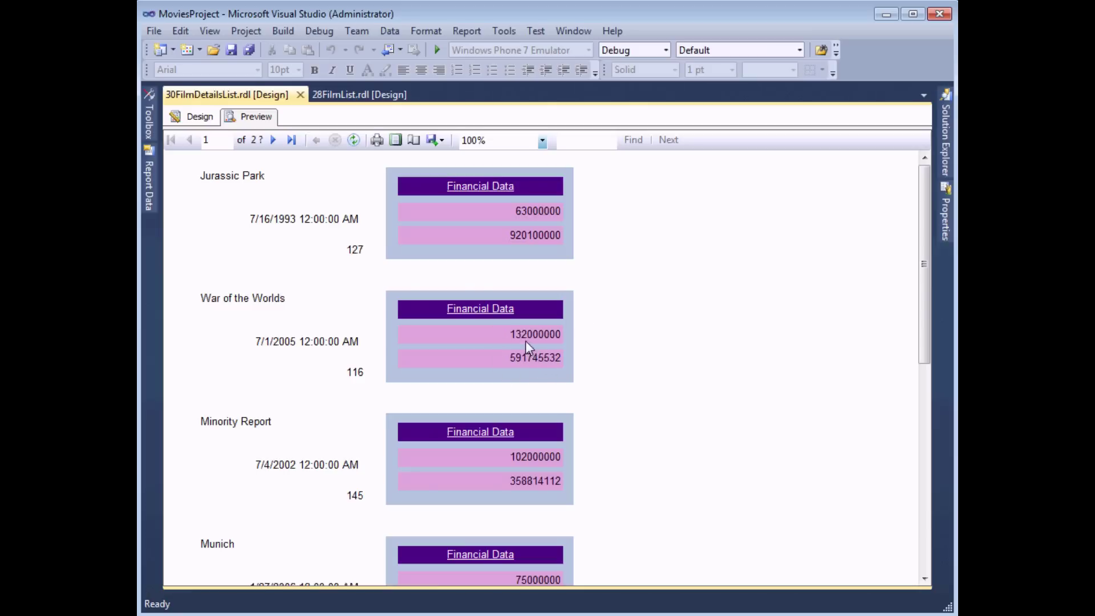
Narrow both dollar fields to the right half of the rectangle and add two empty text boxes in the freed space beside them
{"action": "left_click", "coordinate": [199, 117]}
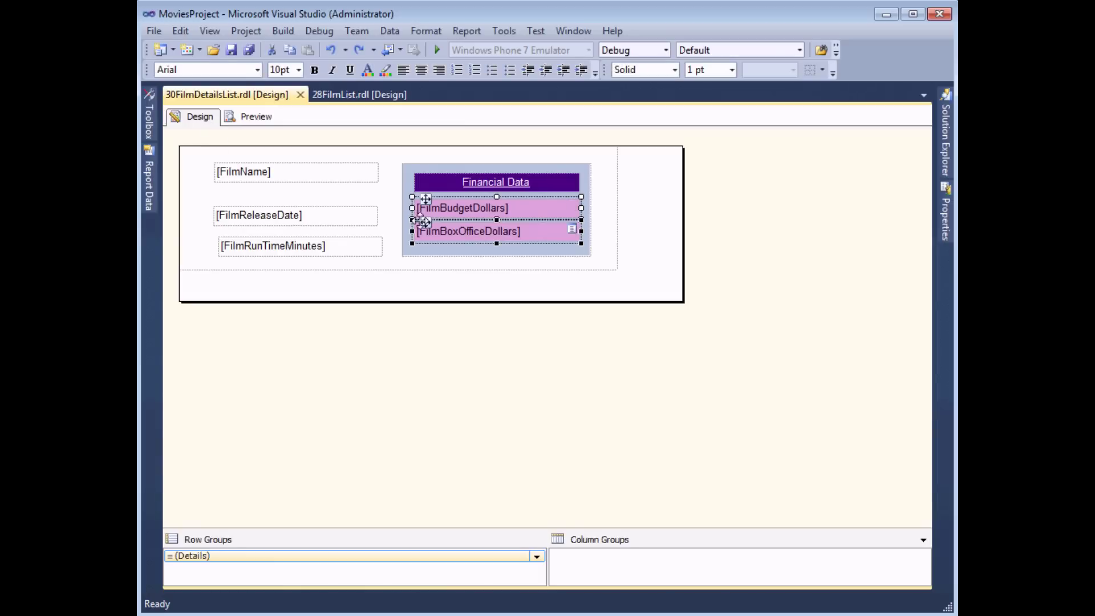
{"action": "left_click_drag", "start_coordinate": [411, 208], "coordinate": [497, 208]}
{"action": "left_click", "coordinate": [153, 115]}
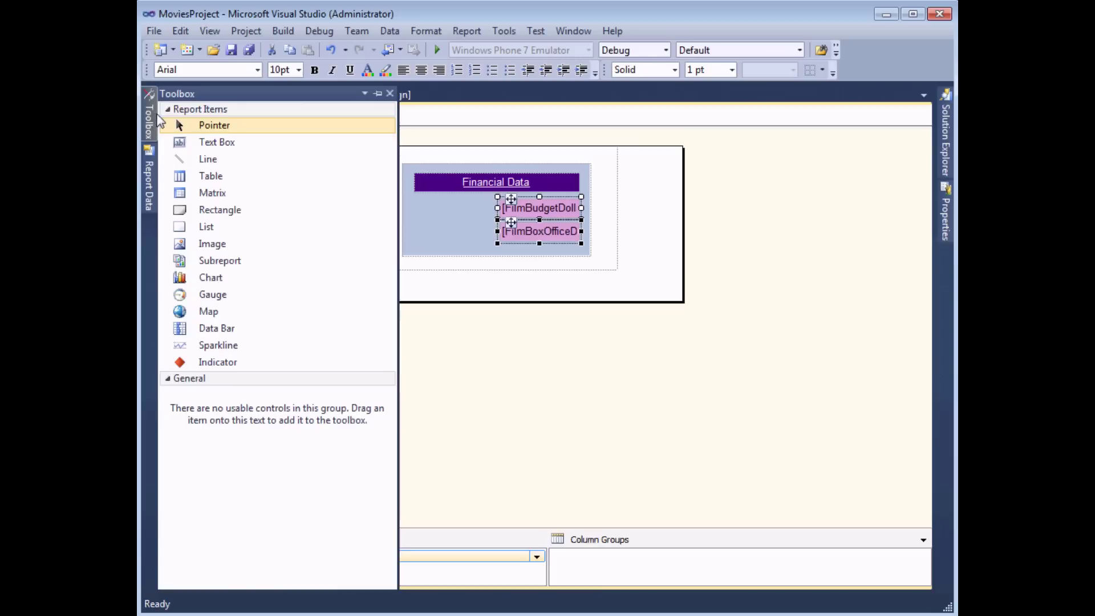
{"action": "left_click_drag", "start_coordinate": [217, 142], "coordinate": [421, 207]}
{"action": "left_click", "coordinate": [148, 117]}
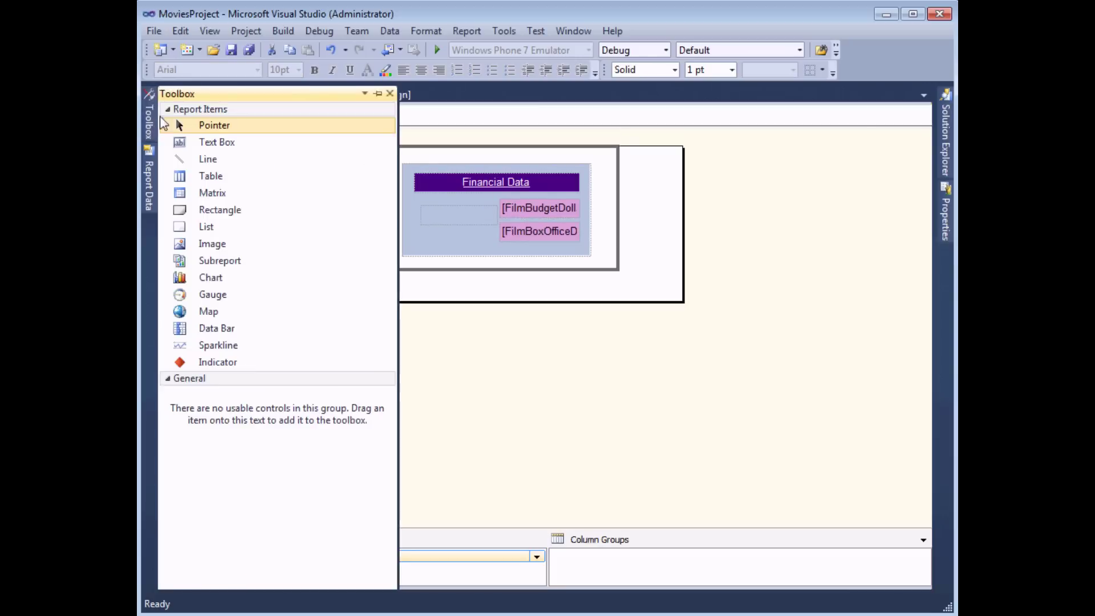
{"action": "left_click_drag", "start_coordinate": [195, 142], "coordinate": [429, 234]}
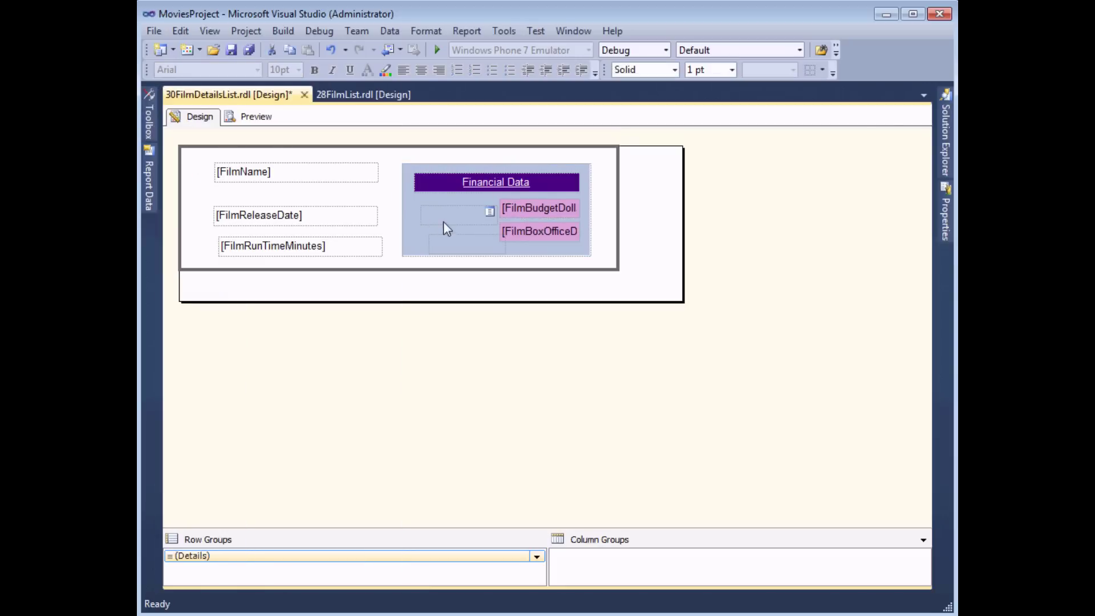
Label the two new text boxes "Budget" and "Box Office"
{"action": "left_click", "coordinate": [433, 214]}
{"action": "type", "text": "Budgt"}
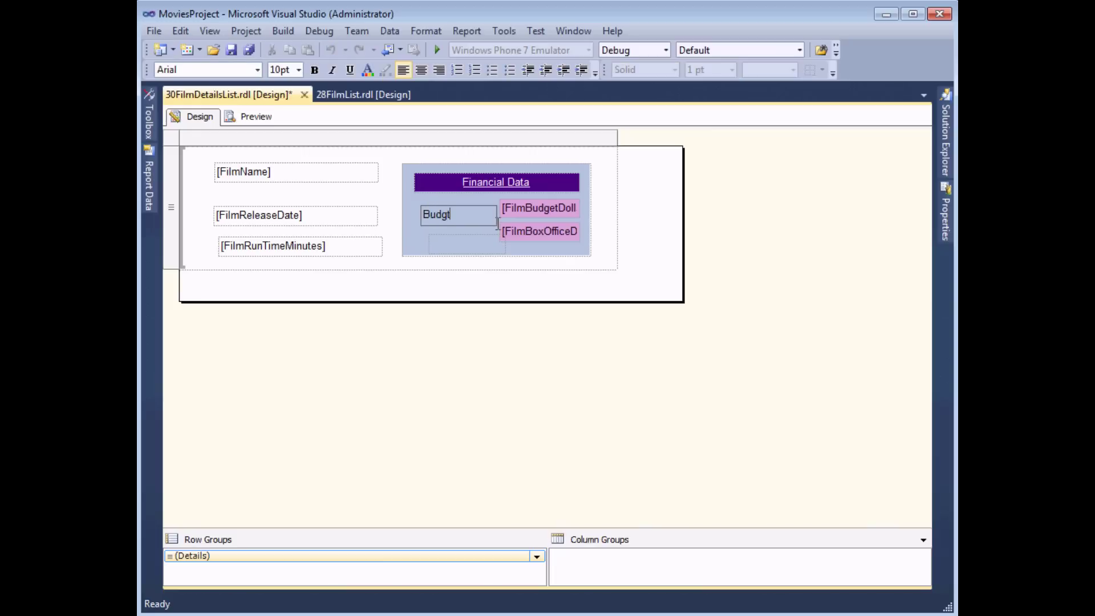
{"action": "key", "text": "BackSpace"}
{"action": "type", "text": "et"}
{"action": "left_click", "coordinate": [482, 243]}
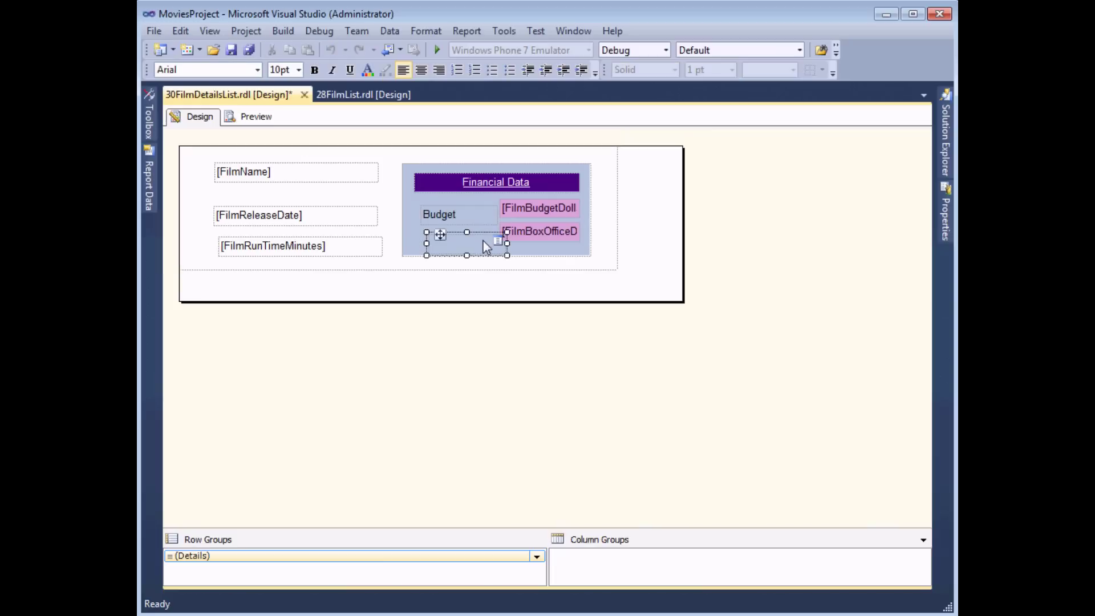
{"action": "type", "text": "Box Off"}
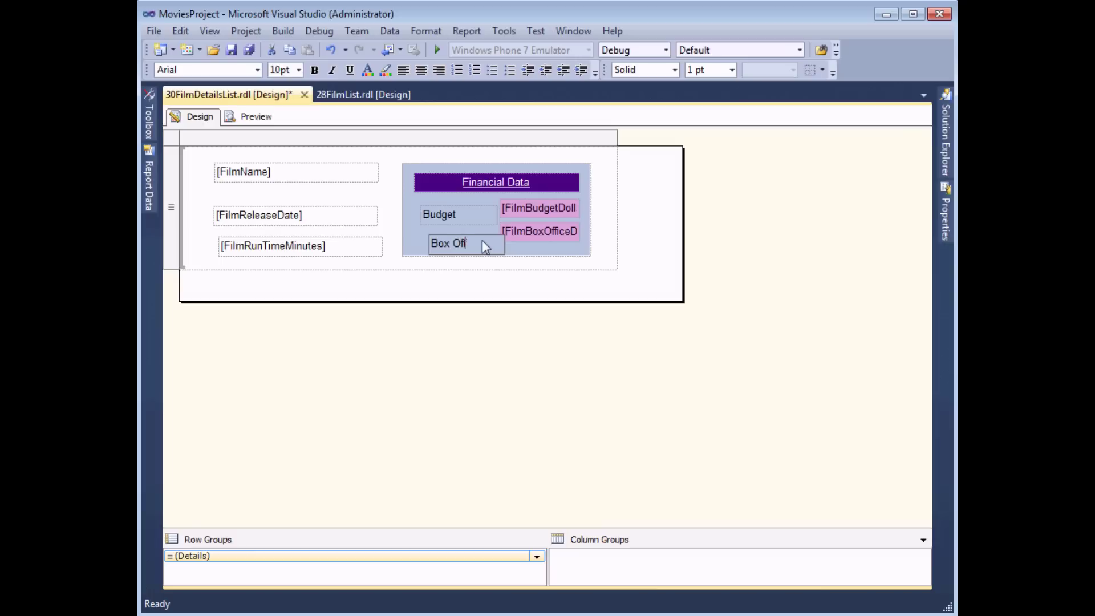
{"action": "type", "text": "ice"}
Line up the Budget and Box Office labels with the heading's left edge, level with their dollar fields, and narrow both labels
{"action": "left_click", "coordinate": [420, 242]}
{"action": "left_click", "coordinate": [435, 224]}
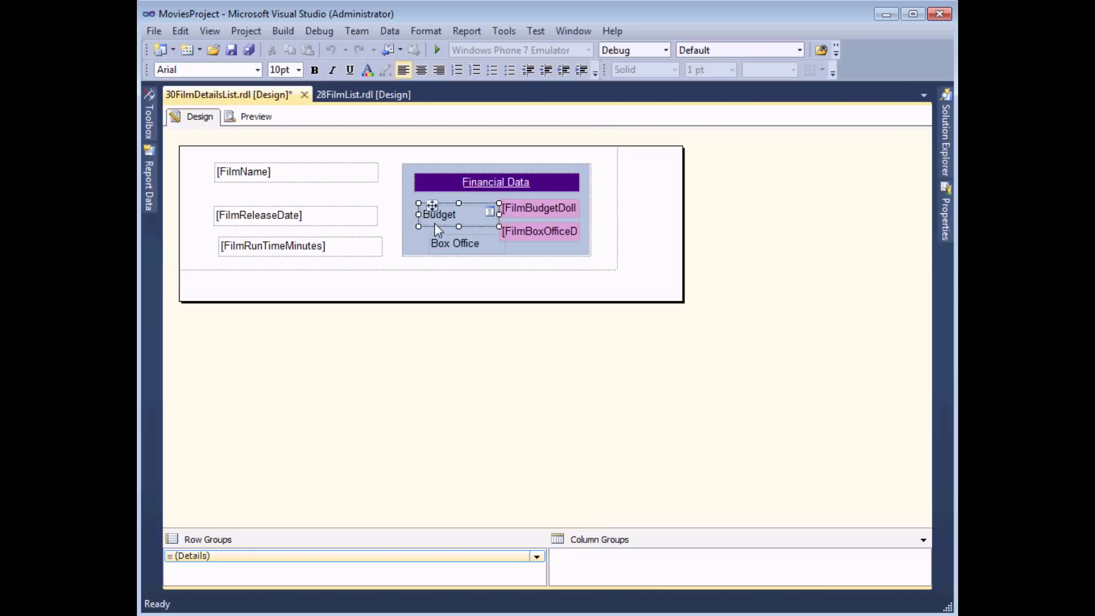
{"action": "mouse_move", "coordinate": [431, 206]}
{"action": "left_mouse_down"}
{"action": "mouse_move", "coordinate": [436, 228]}
{"action": "mouse_move", "coordinate": [426, 223]}
{"action": "left_mouse_up"}
{"action": "left_click", "coordinate": [448, 236]}
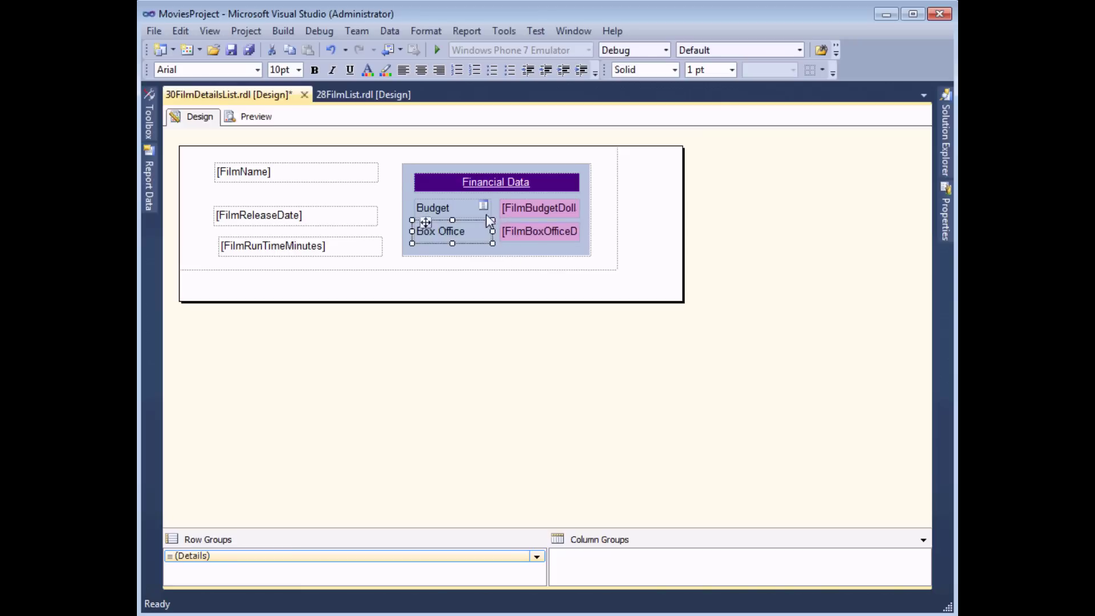
{"action": "left_click", "coordinate": [476, 211], "text": "ctrl"}
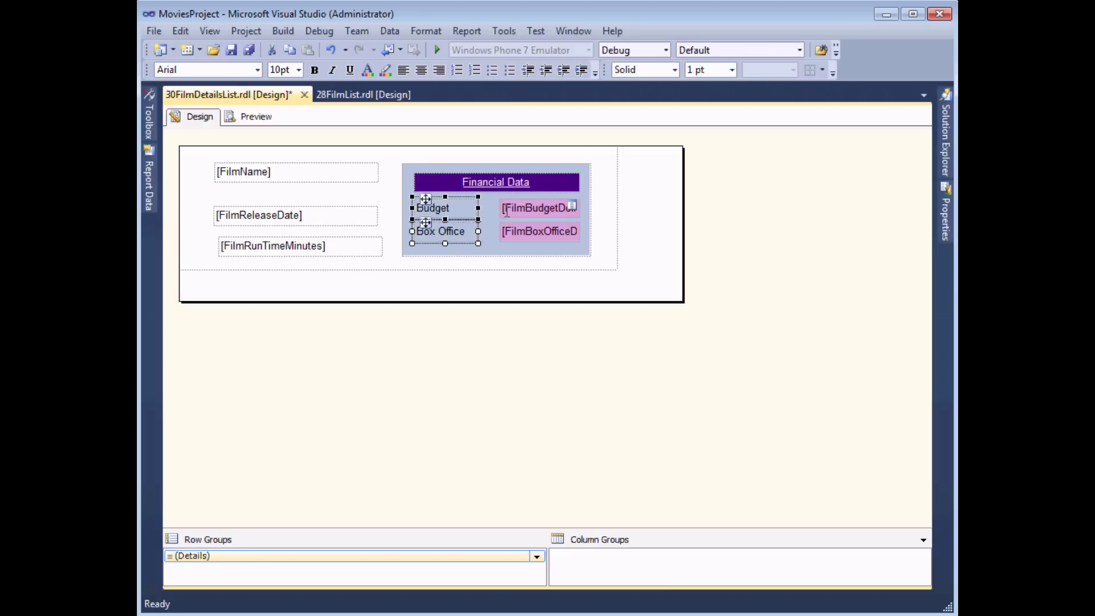
Extend both dollar fields leftwards to meet the Budget and Box Office labels and preview the report
{"action": "left_click", "coordinate": [510, 216]}
{"action": "left_click", "coordinate": [518, 239], "text": "ctrl"}
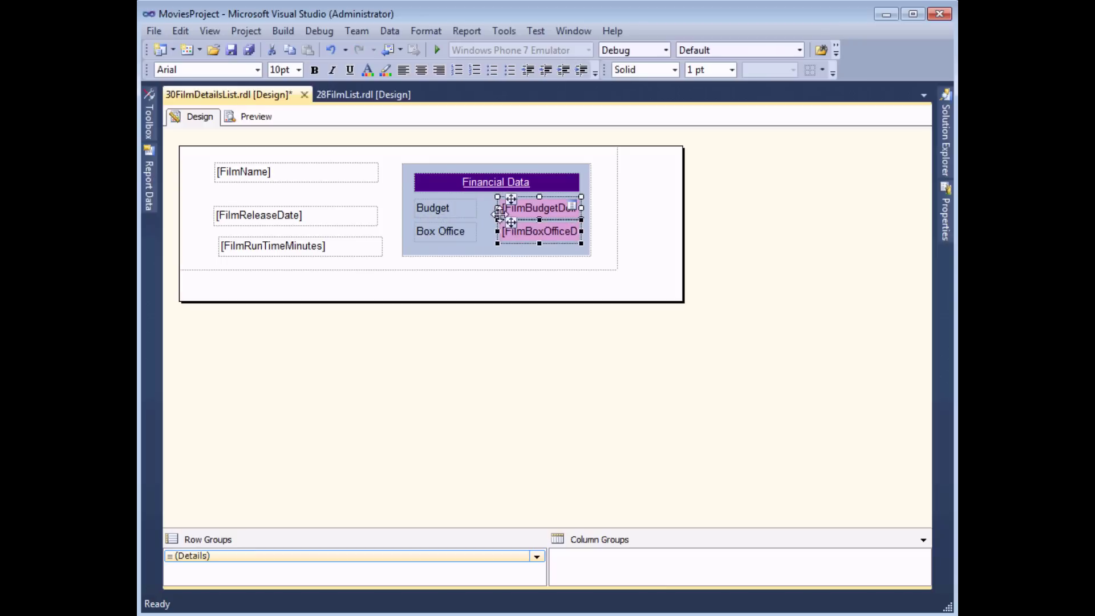
{"action": "left_click_drag", "start_coordinate": [497, 208], "coordinate": [483, 209]}
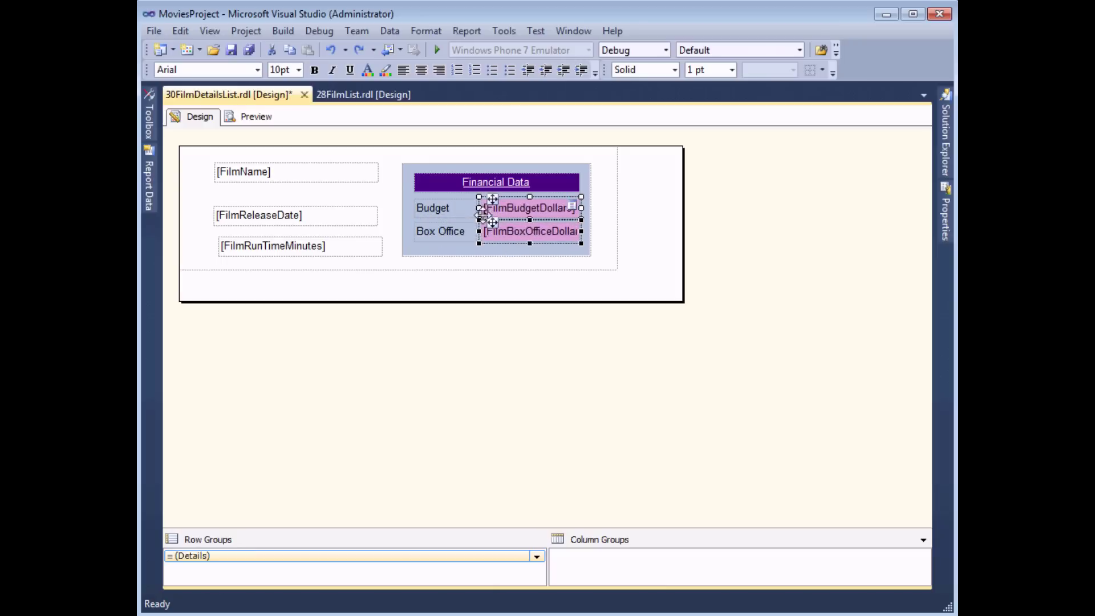
{"action": "left_click", "coordinate": [469, 250]}
{"action": "left_click", "coordinate": [250, 116]}
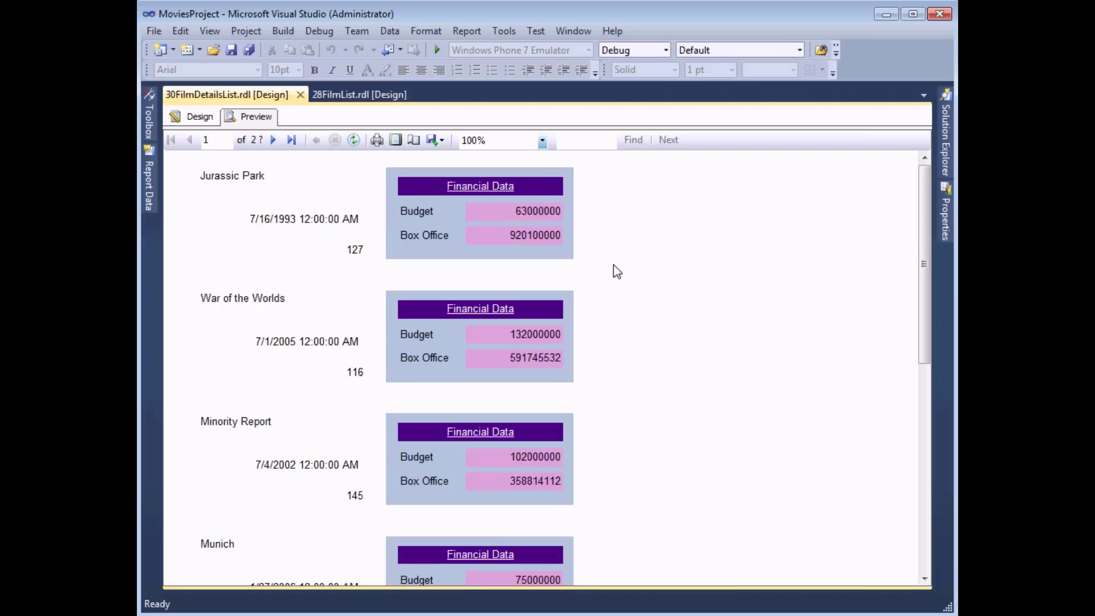
Insert a new row inside the details group above the list's existing row
{"action": "left_click", "coordinate": [188, 116]}
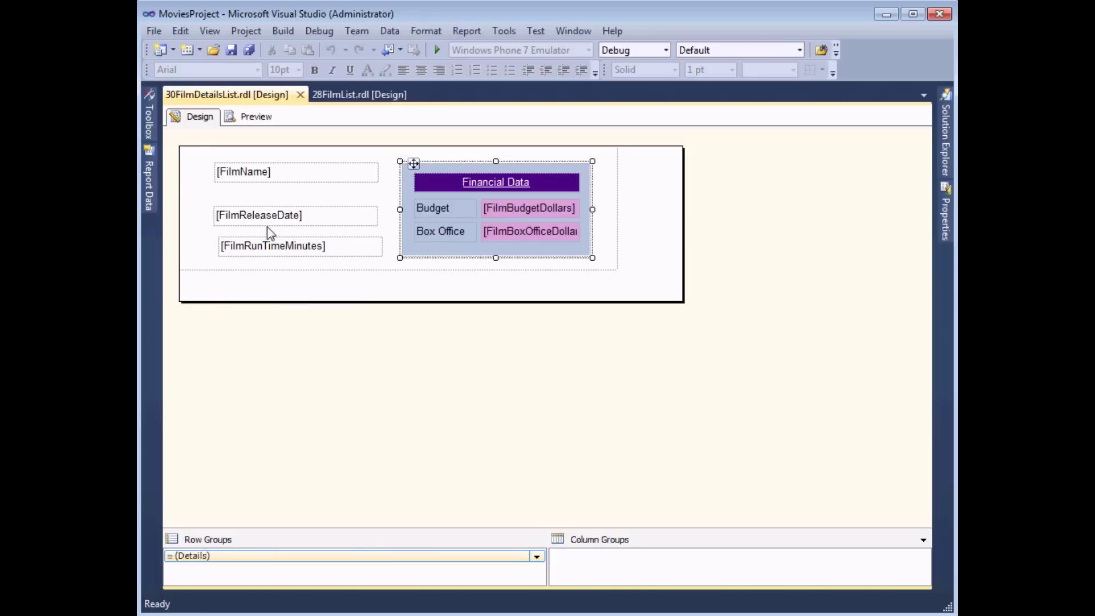
{"action": "left_click", "coordinate": [267, 226]}
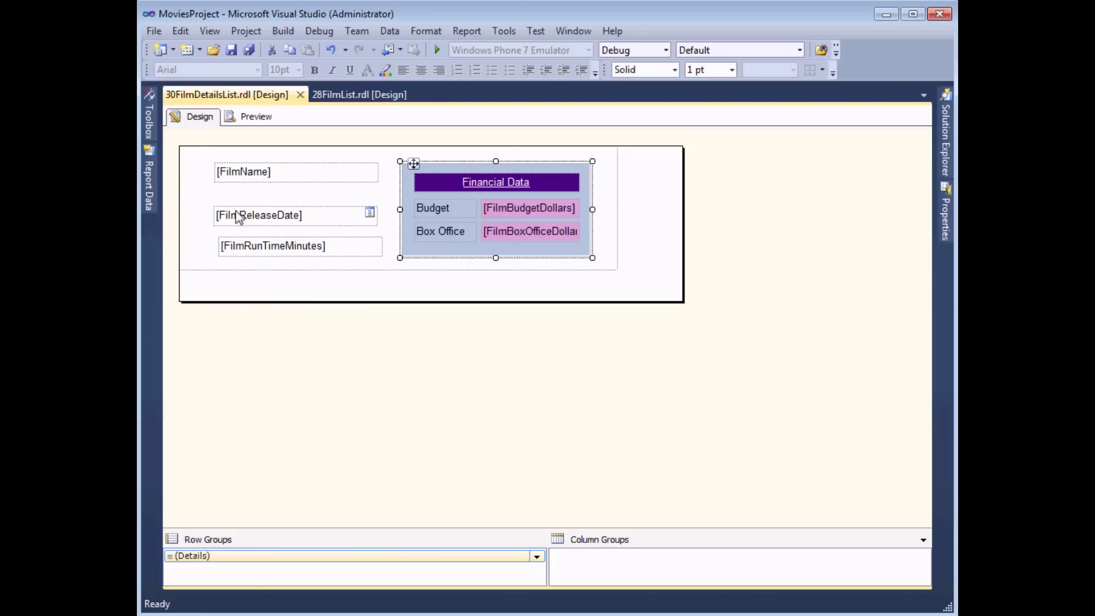
{"action": "left_click", "coordinate": [194, 169]}
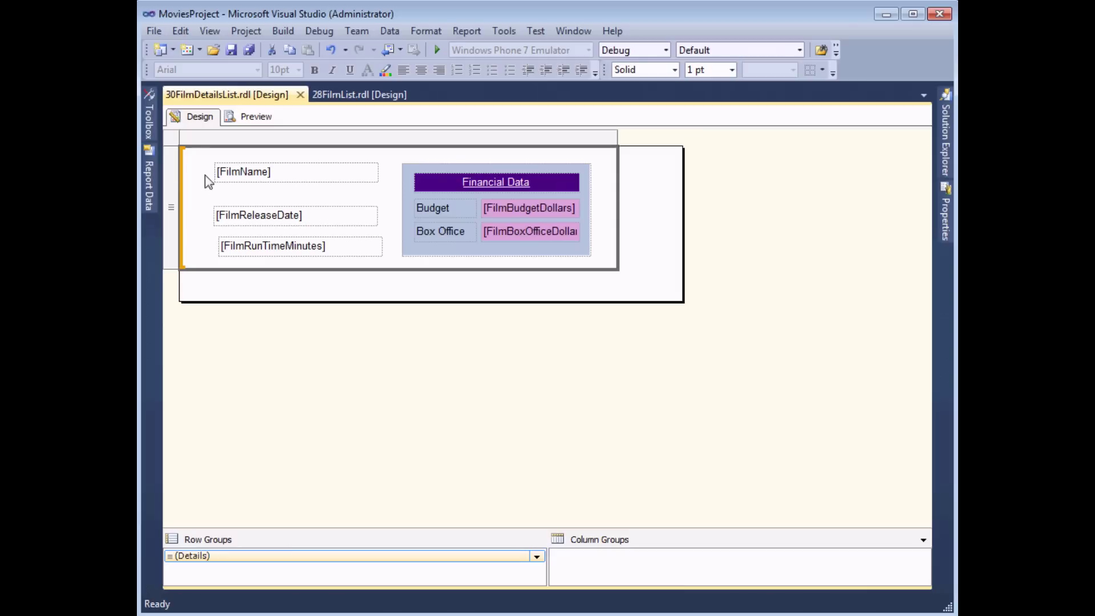
{"action": "right_click", "coordinate": [171, 188]}
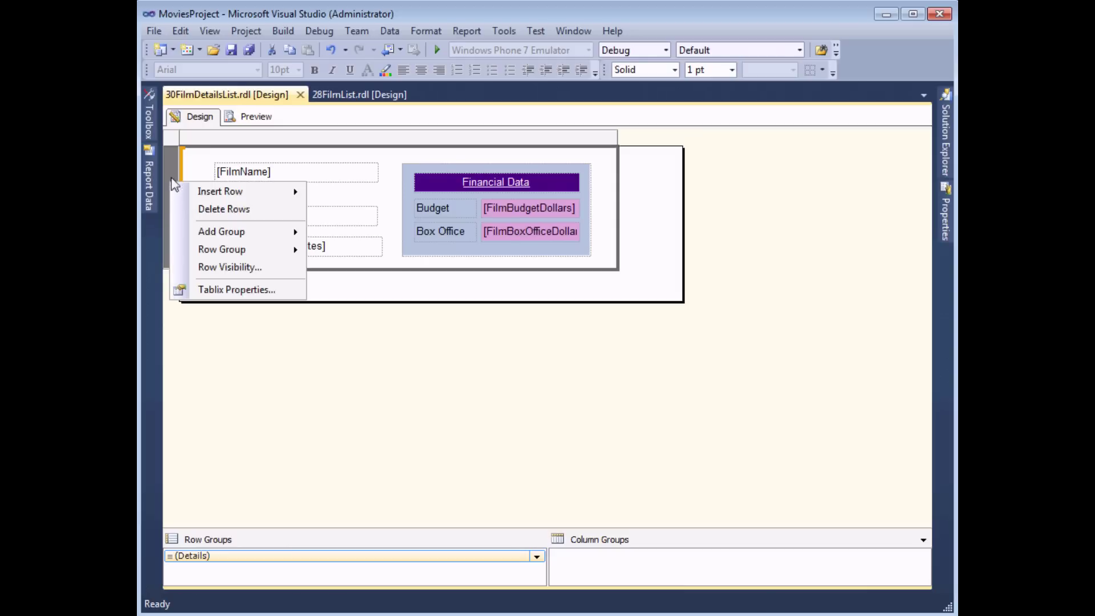
{"action": "mouse_move", "coordinate": [249, 197]}
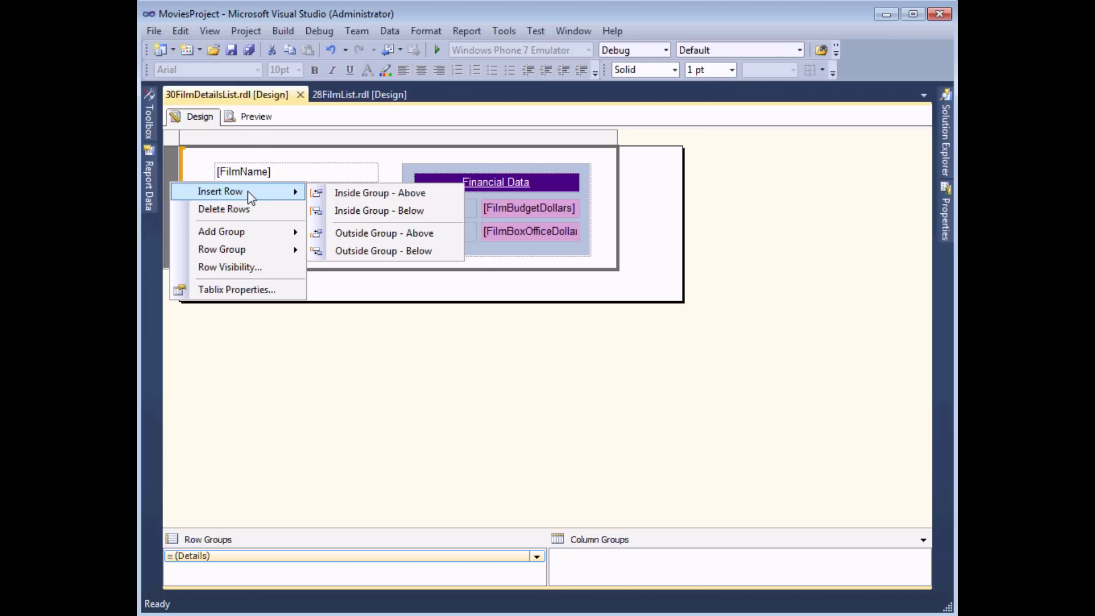
{"action": "left_click", "coordinate": [327, 192]}
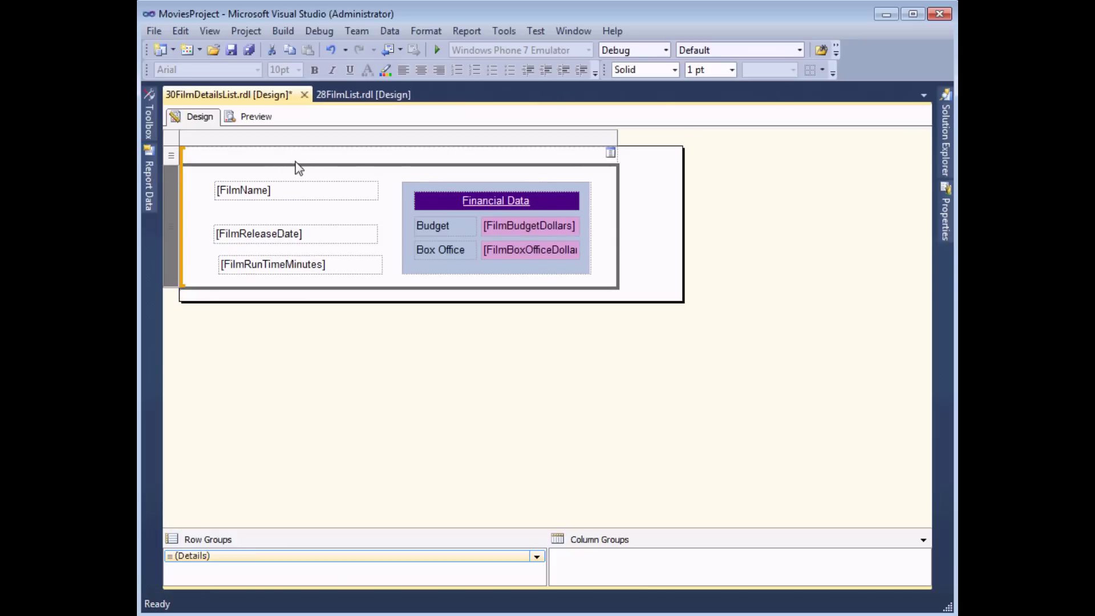
Move the FilmName field directly into the new upper row and shift the FilmReleaseDate field slightly upwards
{"action": "left_click", "coordinate": [318, 190]}
{"action": "left_click_drag", "start_coordinate": [317, 189], "coordinate": [326, 155]}
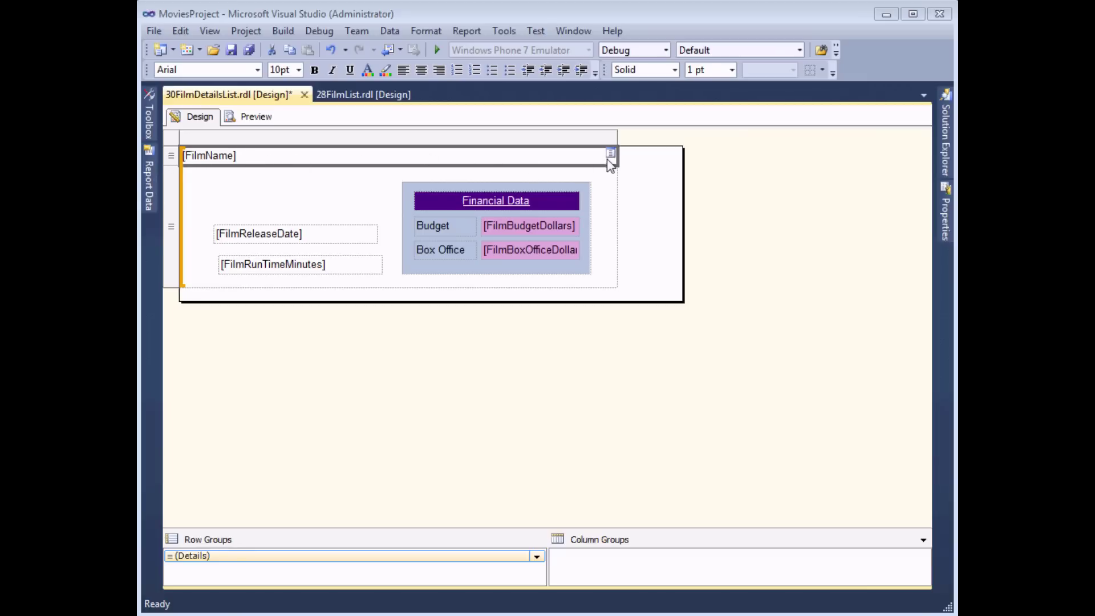
{"action": "left_click", "coordinate": [311, 230]}
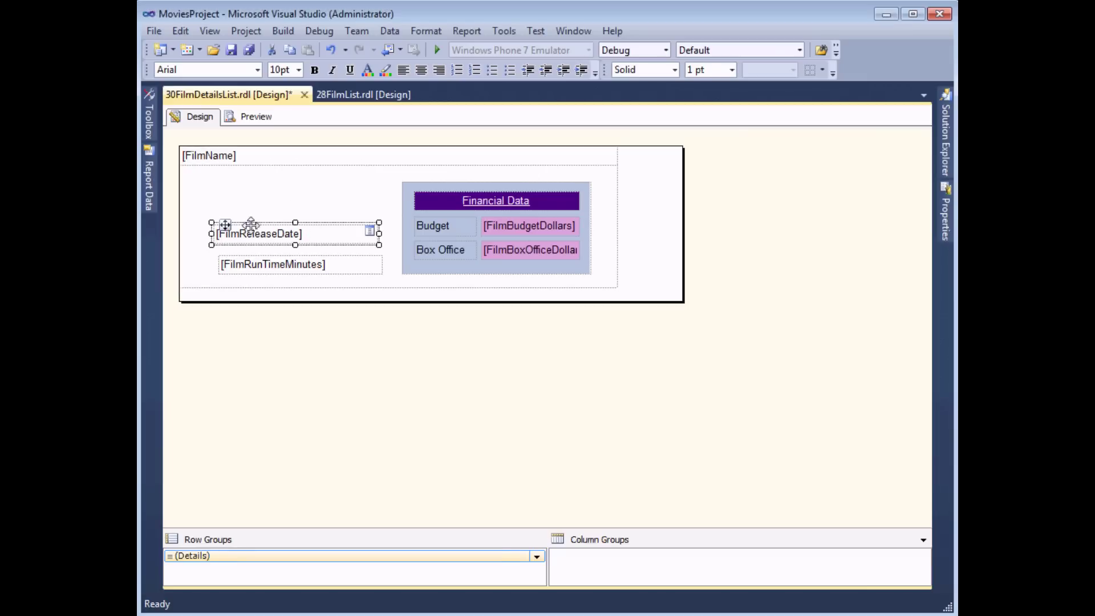
{"action": "mouse_move", "coordinate": [223, 225]}
{"action": "left_mouse_down"}
{"action": "mouse_move", "coordinate": [220, 194]}
{"action": "mouse_move", "coordinate": [230, 213]}
{"action": "mouse_move", "coordinate": [202, 212]}
{"action": "mouse_move", "coordinate": [221, 217]}
{"action": "left_mouse_up"}
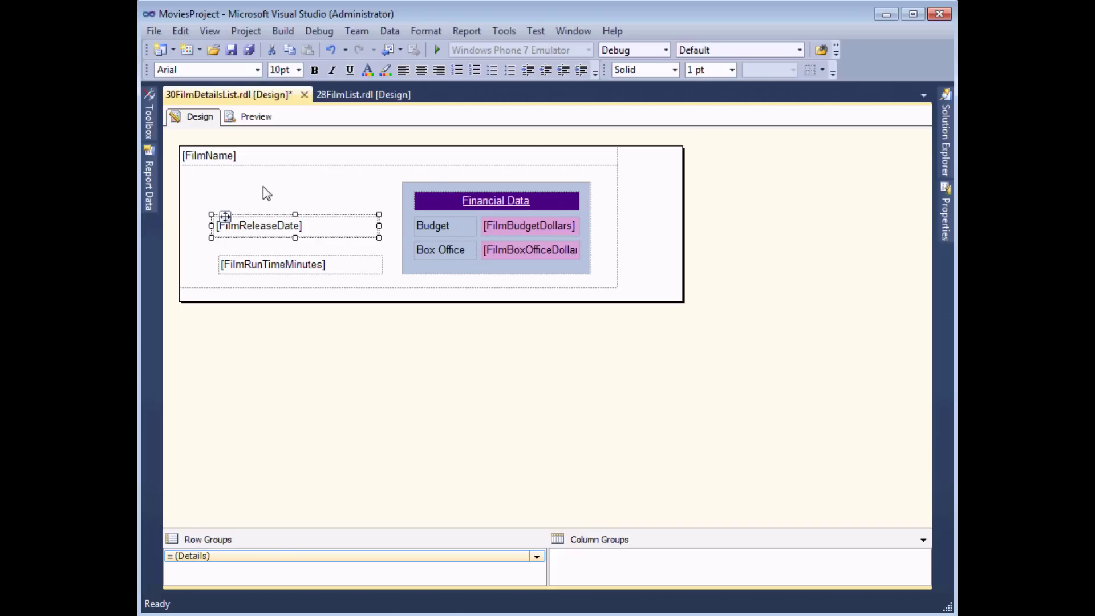
Undo the moves of the FilmReleaseDate and FilmName fields
{"action": "left_click", "coordinate": [331, 50]}
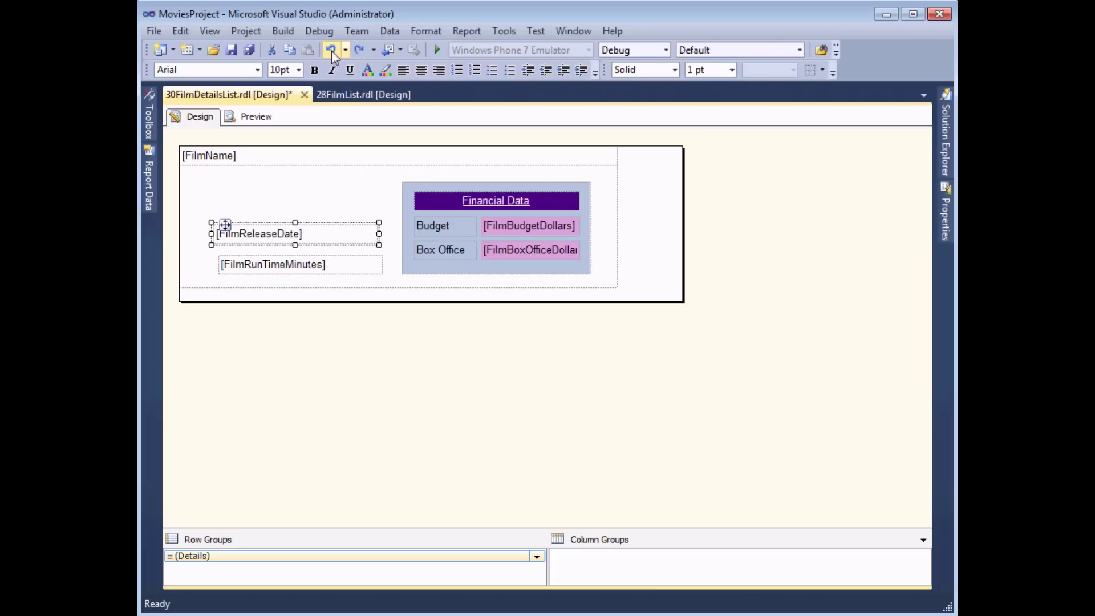
{"action": "left_click", "coordinate": [331, 50]}
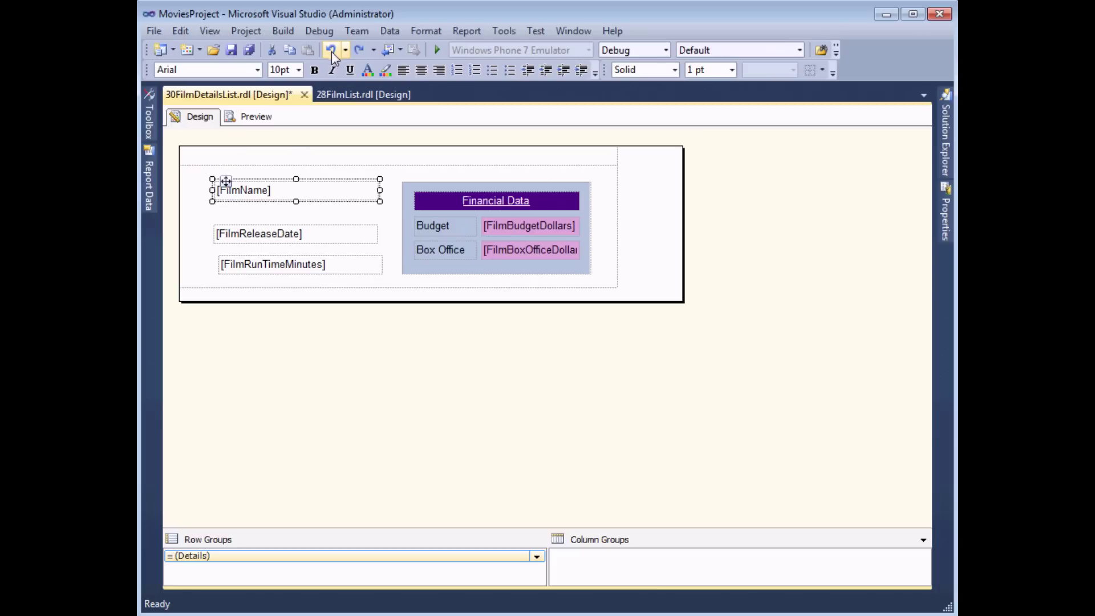
Make the list's new upper row about three times as tall and place a rectangle inside it
{"action": "left_click", "coordinate": [210, 157]}
{"action": "left_click_drag", "start_coordinate": [175, 164], "coordinate": [171, 201]}
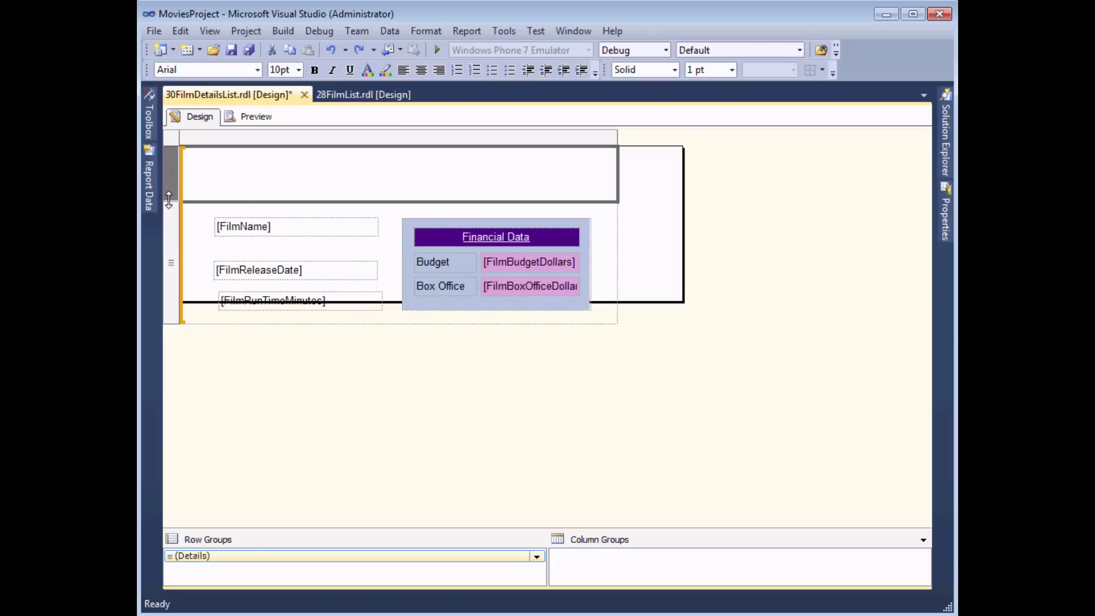
{"action": "left_click", "coordinate": [149, 121]}
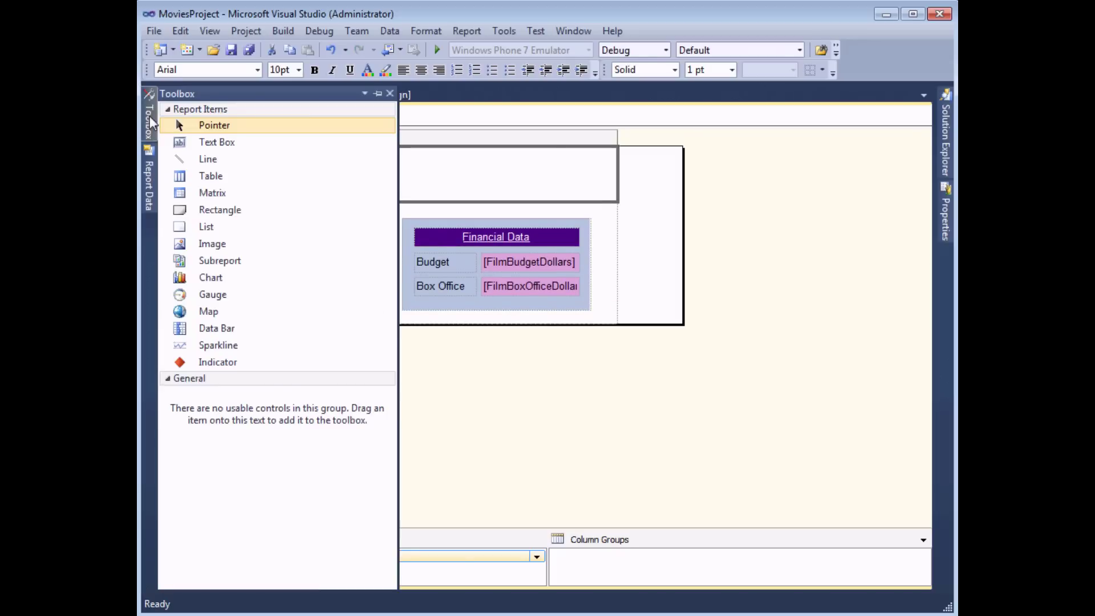
{"action": "left_click_drag", "start_coordinate": [181, 213], "coordinate": [430, 183]}
{"action": "left_click_drag", "start_coordinate": [294, 183], "coordinate": [394, 169]}
{"action": "left_click_drag", "start_coordinate": [326, 166], "coordinate": [326, 166]}
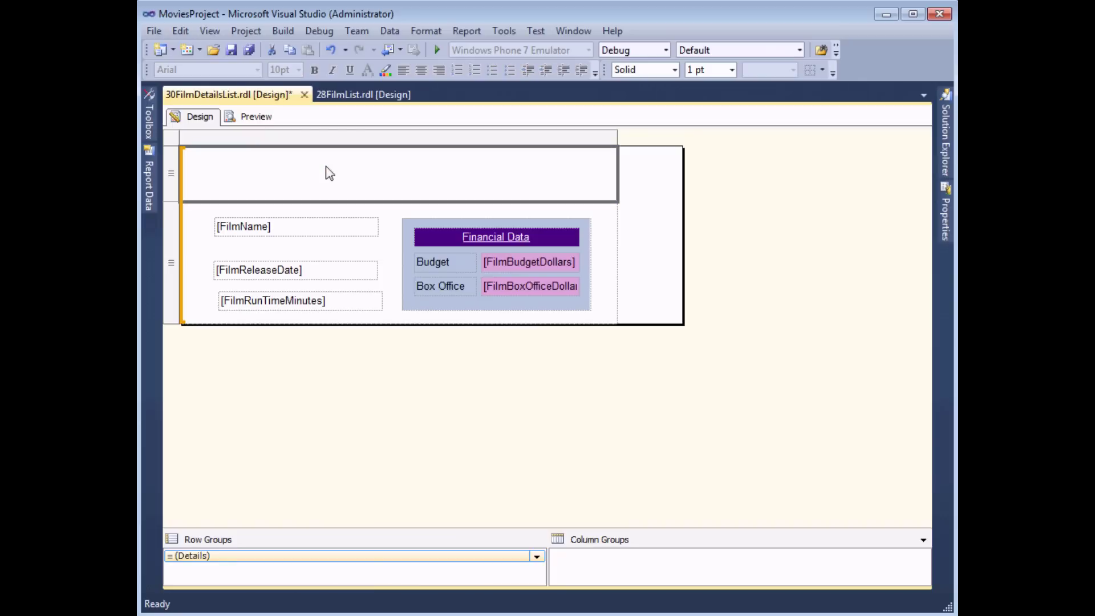
Move the FilmName field into the upper row's rectangle, stretch it across nearly the full row width and make it taller
{"action": "left_click", "coordinate": [303, 224]}
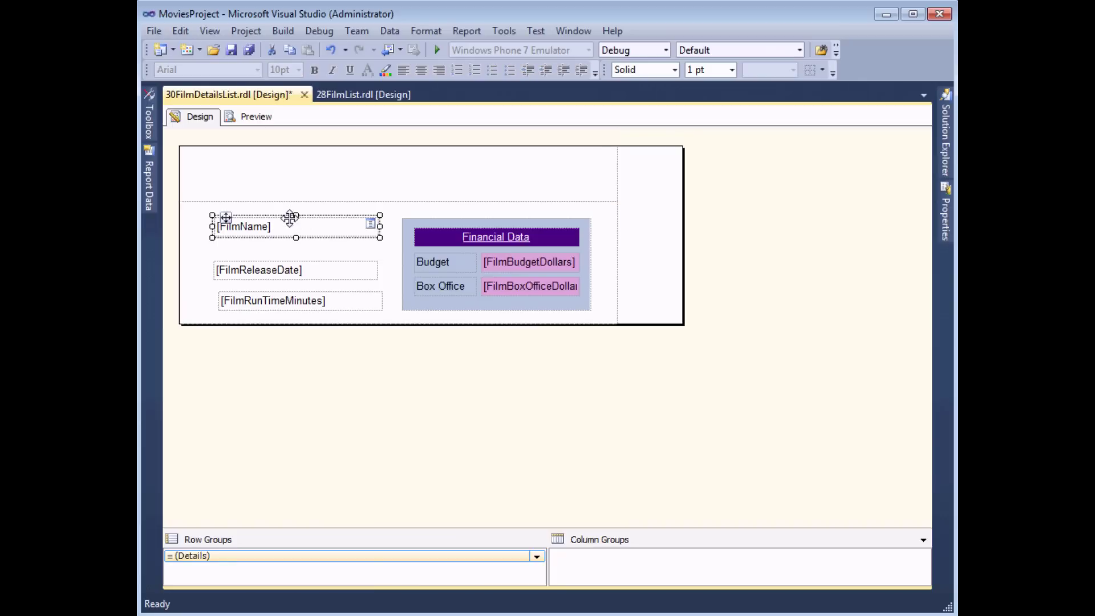
{"action": "left_click_drag", "start_coordinate": [226, 217], "coordinate": [204, 165]}
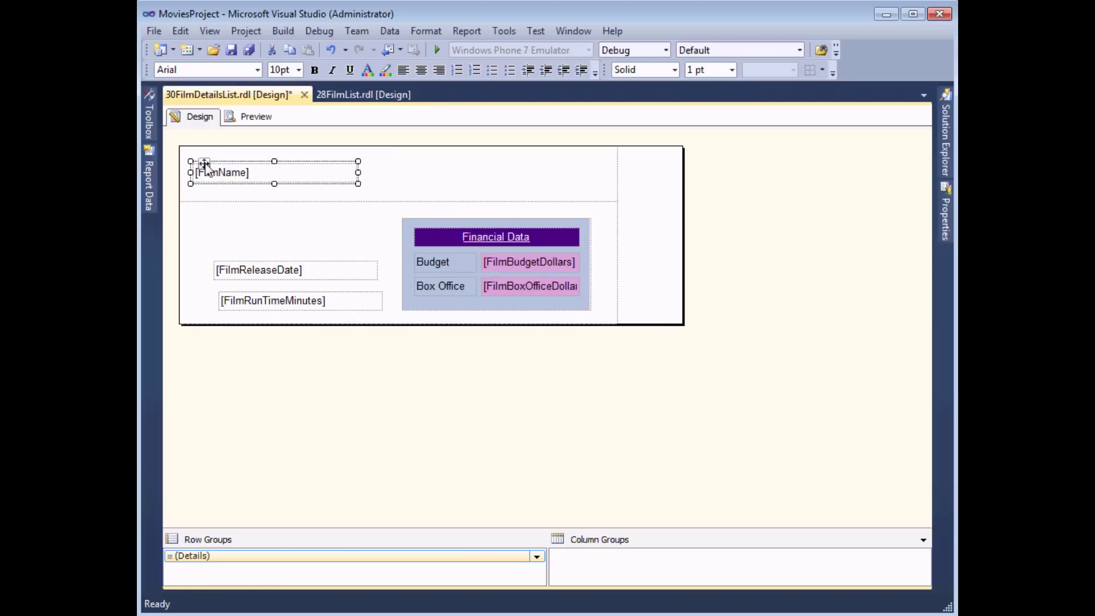
{"action": "left_click_drag", "start_coordinate": [359, 173], "coordinate": [606, 183]}
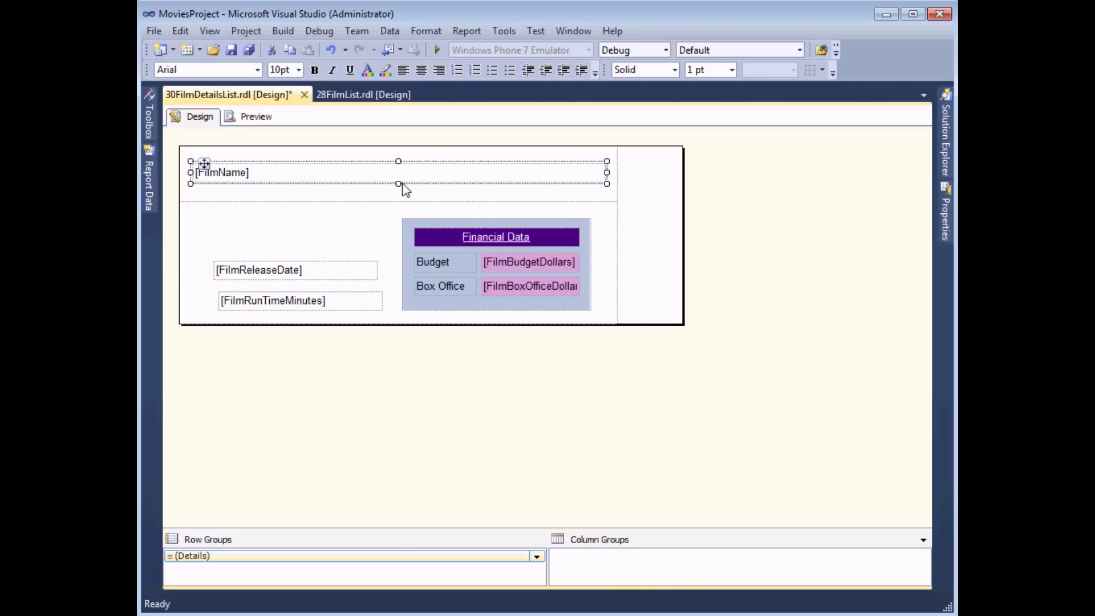
{"action": "left_click_drag", "start_coordinate": [399, 183], "coordinate": [399, 156]}
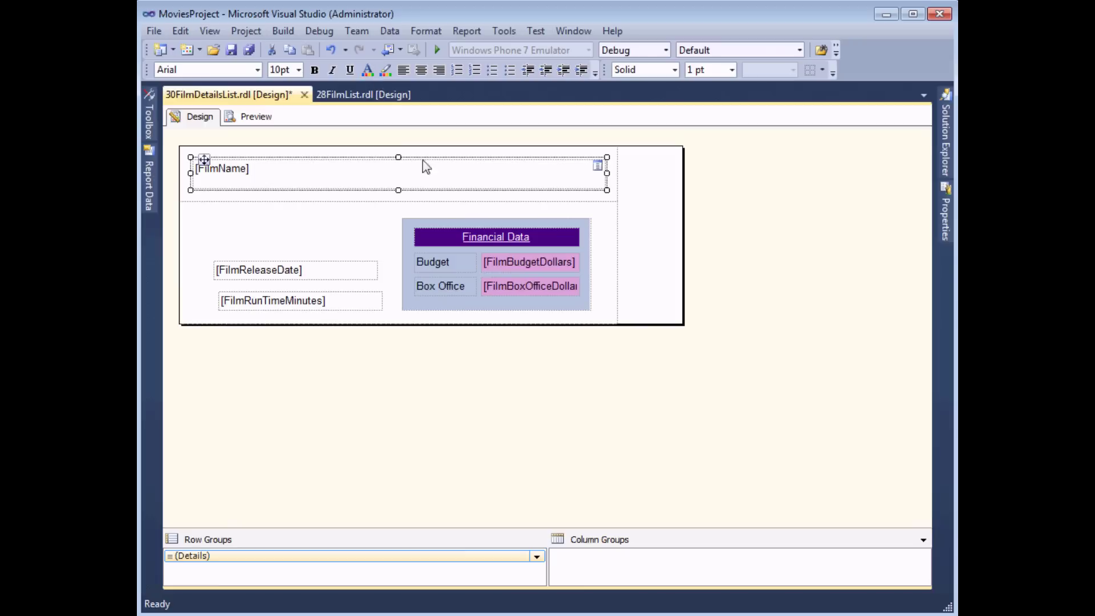
Fill the upper row's rectangle with light steel blue and the FilmName field with plum
{"action": "left_click", "coordinate": [462, 202]}
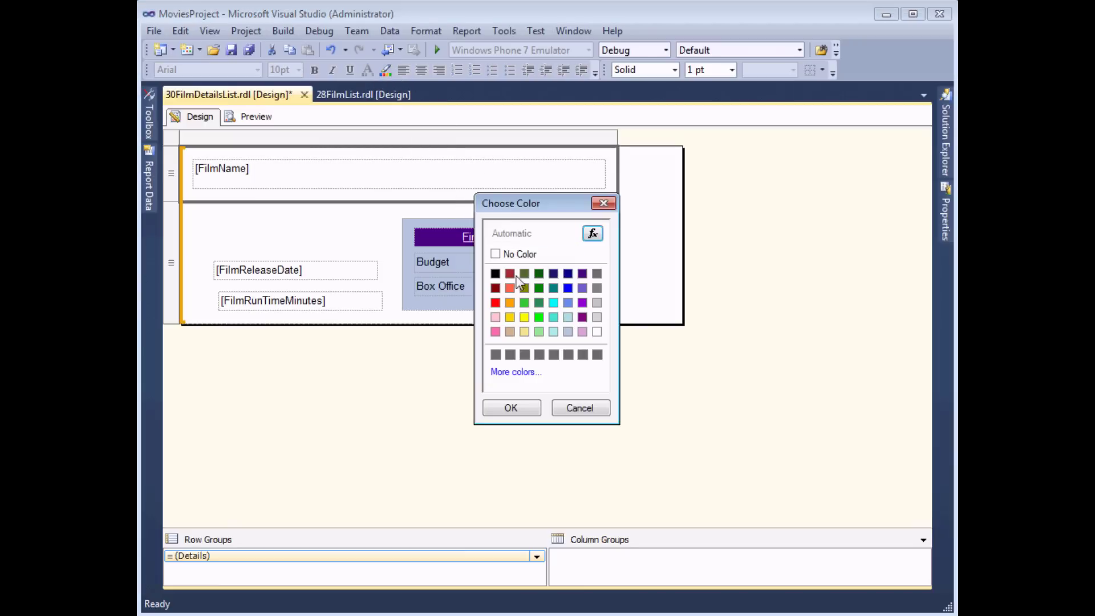
{"action": "left_click", "coordinate": [567, 331]}
{"action": "left_click", "coordinate": [511, 407]}
{"action": "left_click", "coordinate": [404, 172]}
{"action": "left_click", "coordinate": [387, 70]}
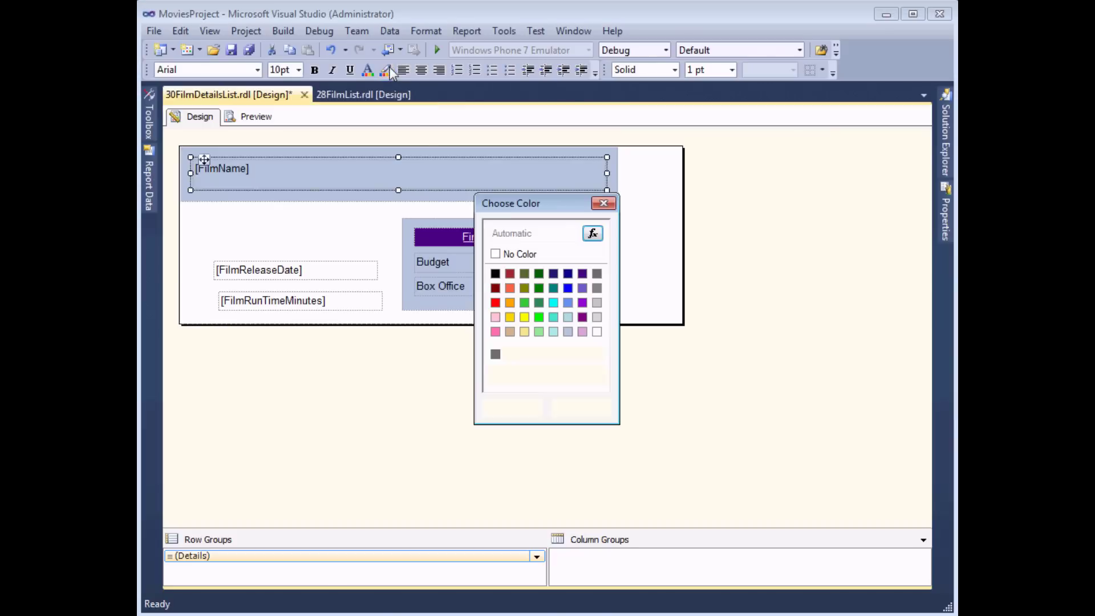
{"action": "left_click", "coordinate": [582, 331]}
{"action": "left_click", "coordinate": [511, 407]}
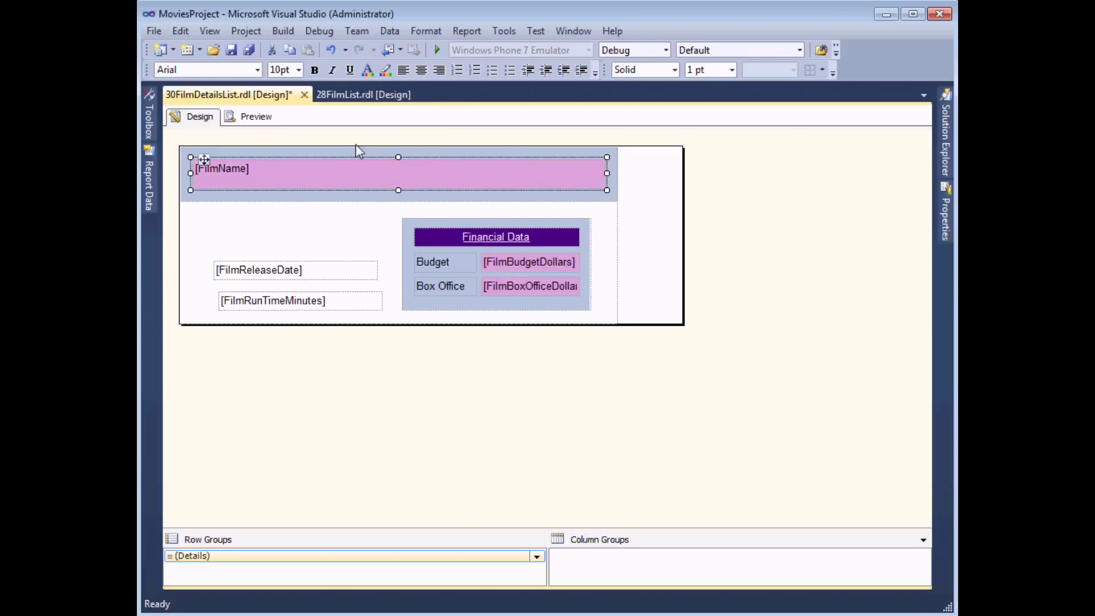
Format the FilmName text as centred, bold, 16 pt and dark indigo, and preview the report
{"action": "left_click", "coordinate": [421, 70]}
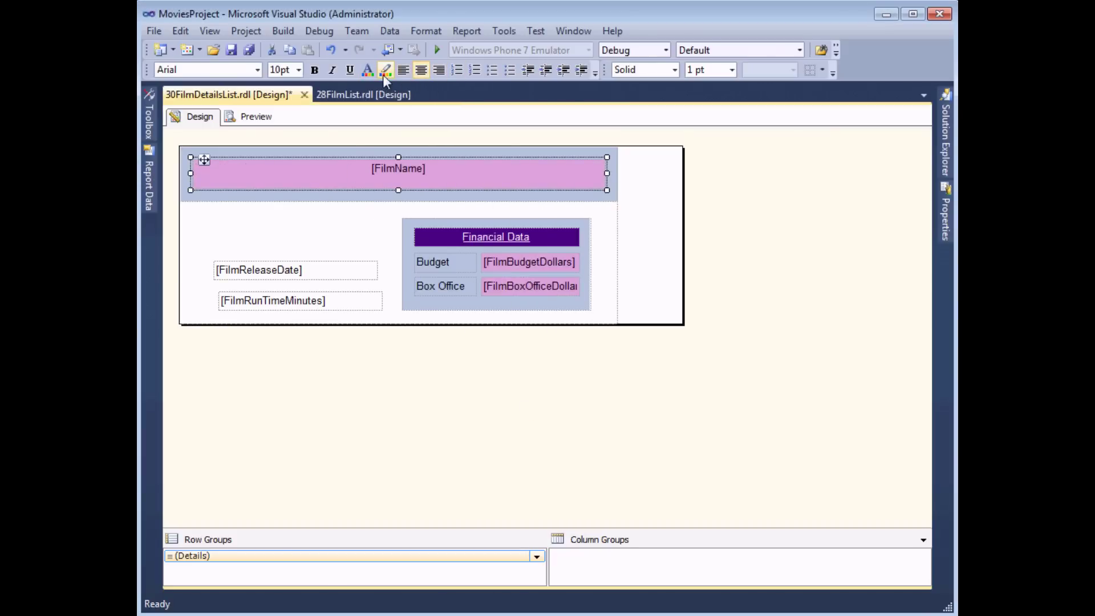
{"action": "left_click", "coordinate": [367, 70]}
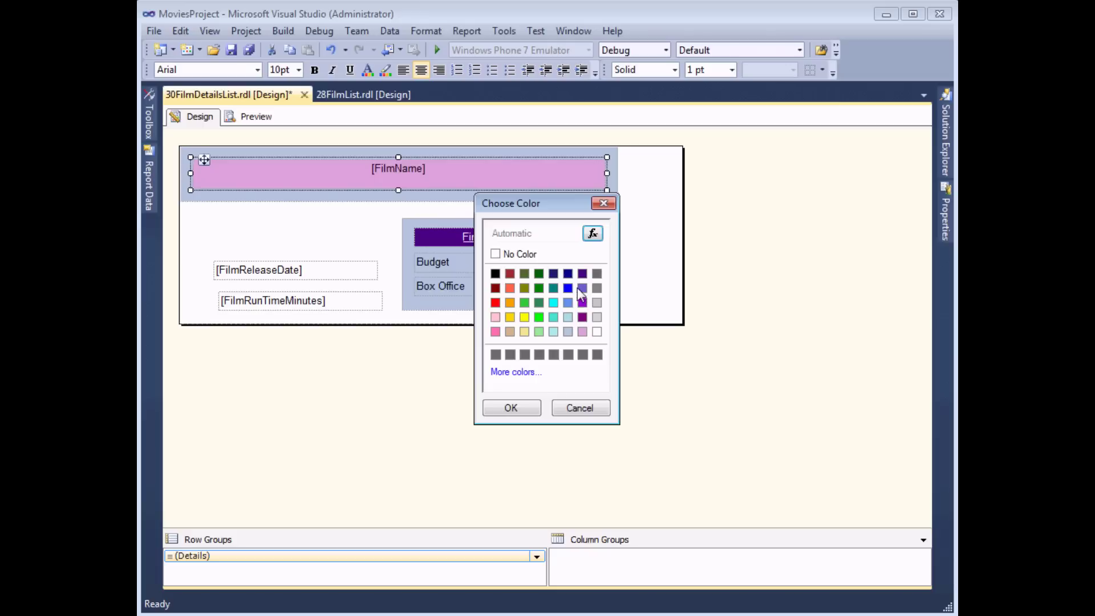
{"action": "left_click", "coordinate": [582, 274]}
{"action": "left_click", "coordinate": [511, 408]}
{"action": "left_click", "coordinate": [314, 71]}
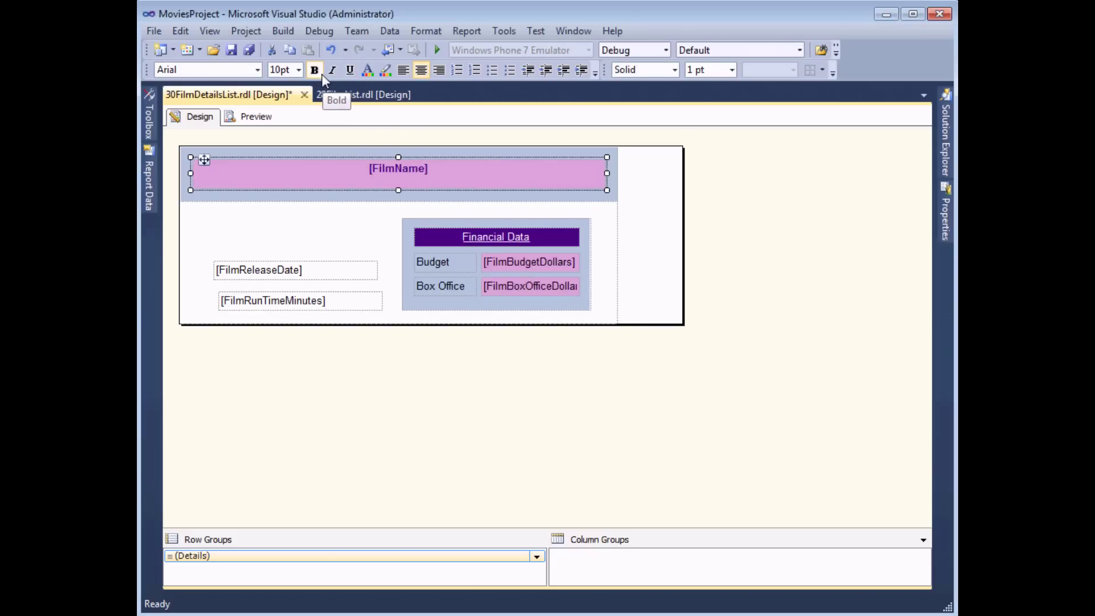
{"action": "left_click", "coordinate": [299, 70]}
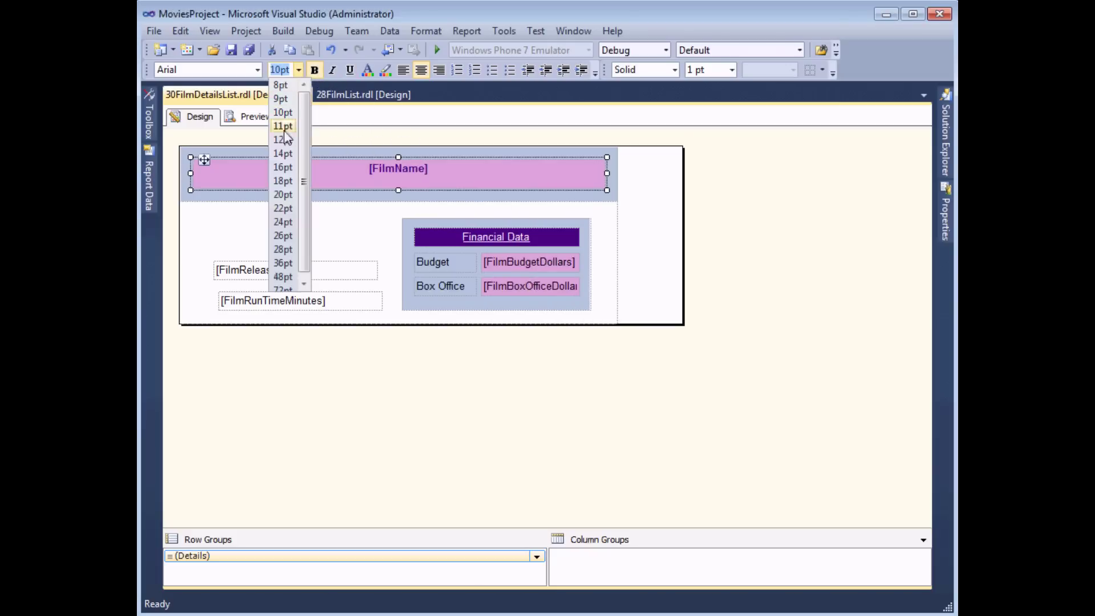
{"action": "left_click", "coordinate": [286, 168]}
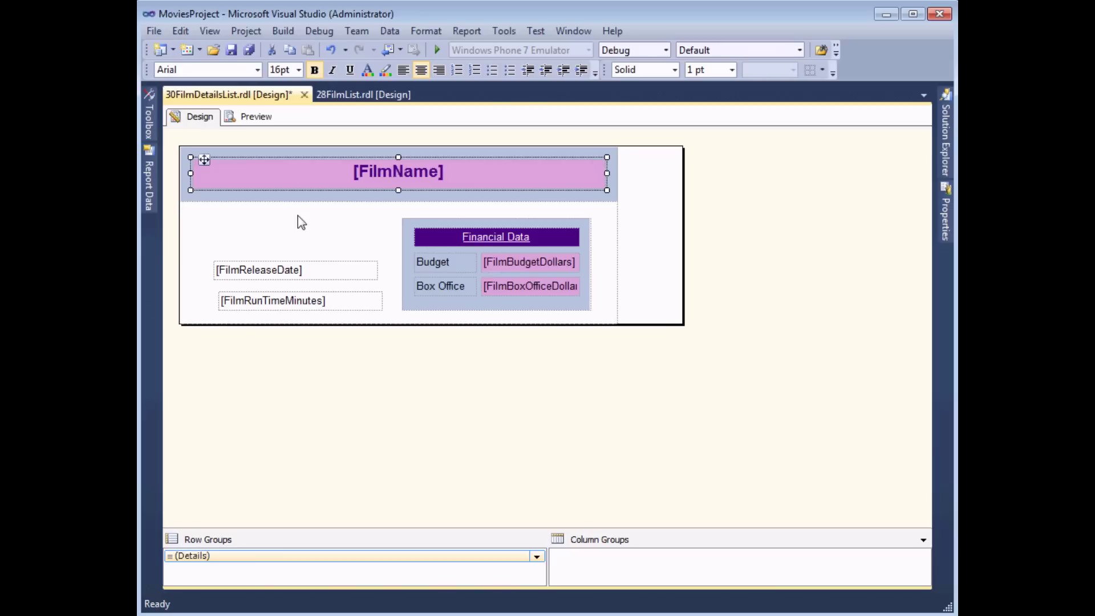
{"action": "left_click", "coordinate": [255, 116]}
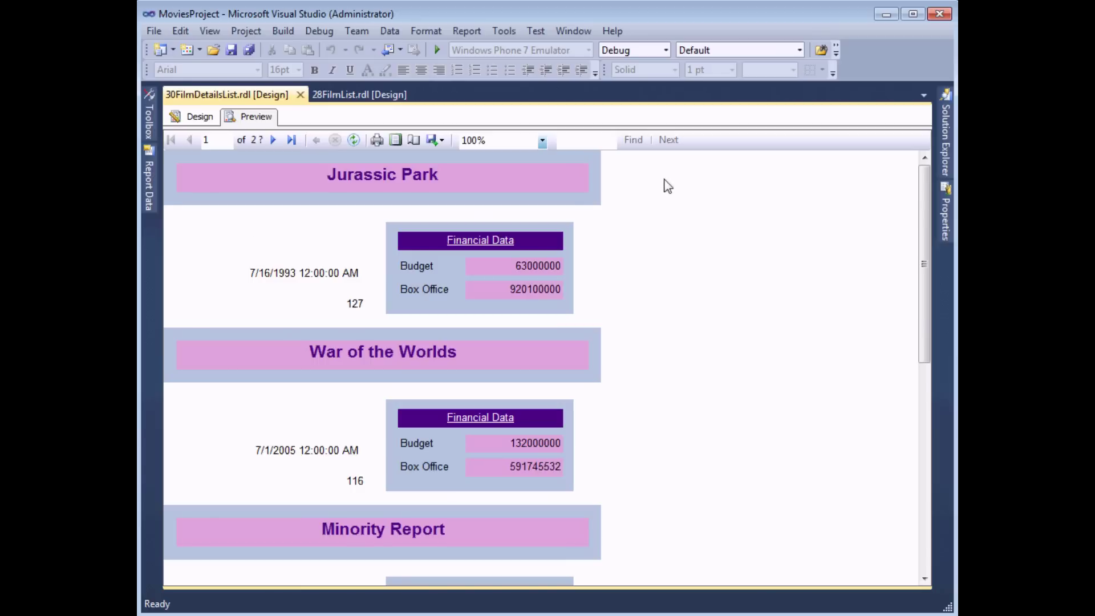
Return to the report design, insert a column to the right of the list's existing column and widen it nearly threefold
{"action": "left_click", "coordinate": [199, 116]}
{"action": "left_click", "coordinate": [341, 234]}
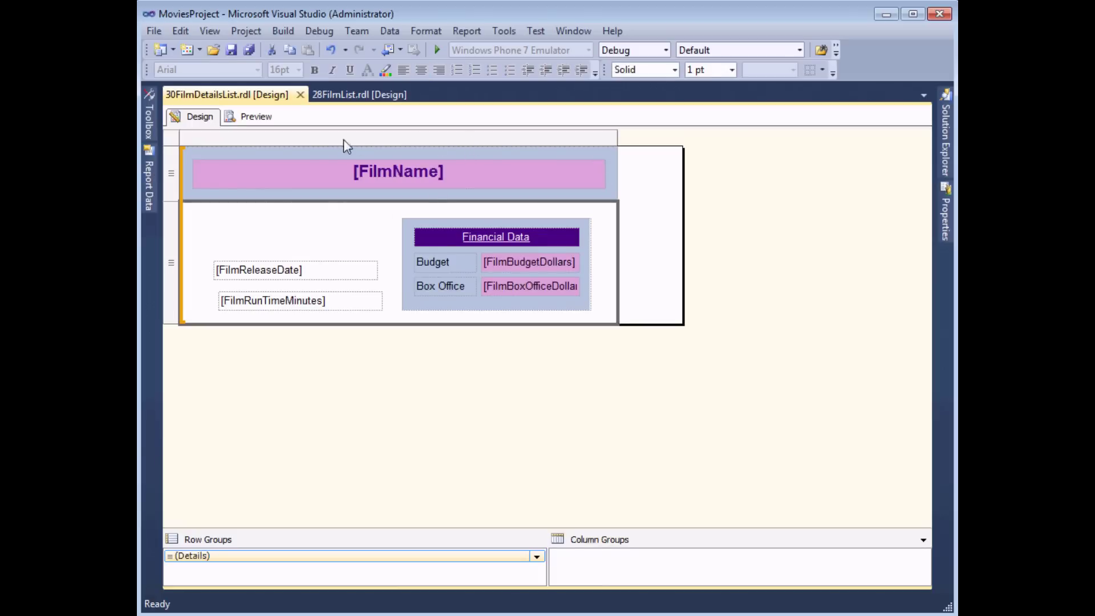
{"action": "right_click", "coordinate": [384, 136]}
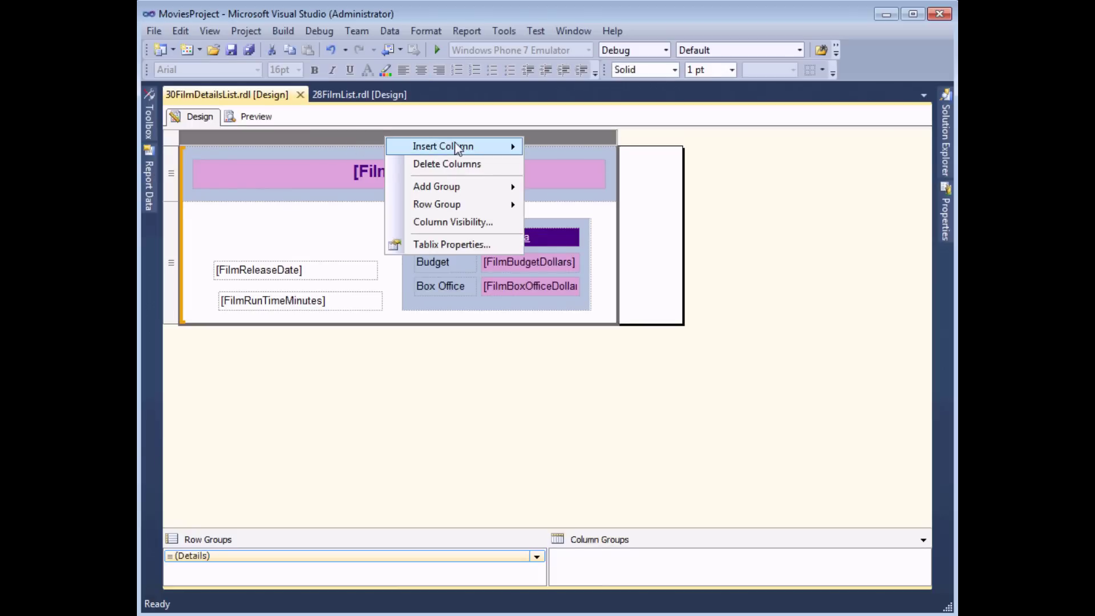
{"action": "mouse_move", "coordinate": [462, 147]}
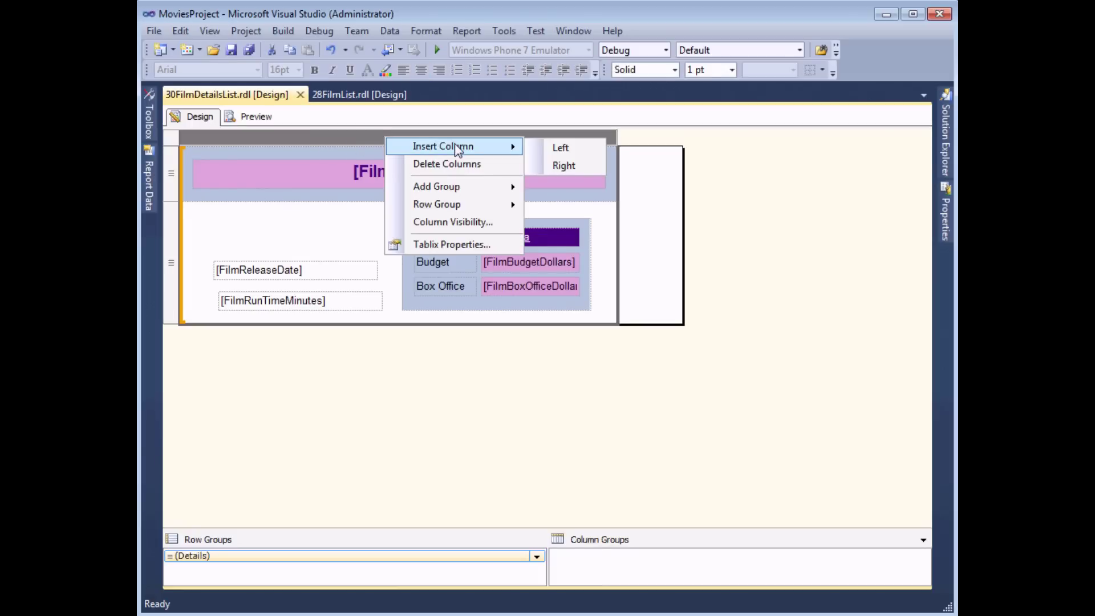
{"action": "left_click", "coordinate": [546, 166]}
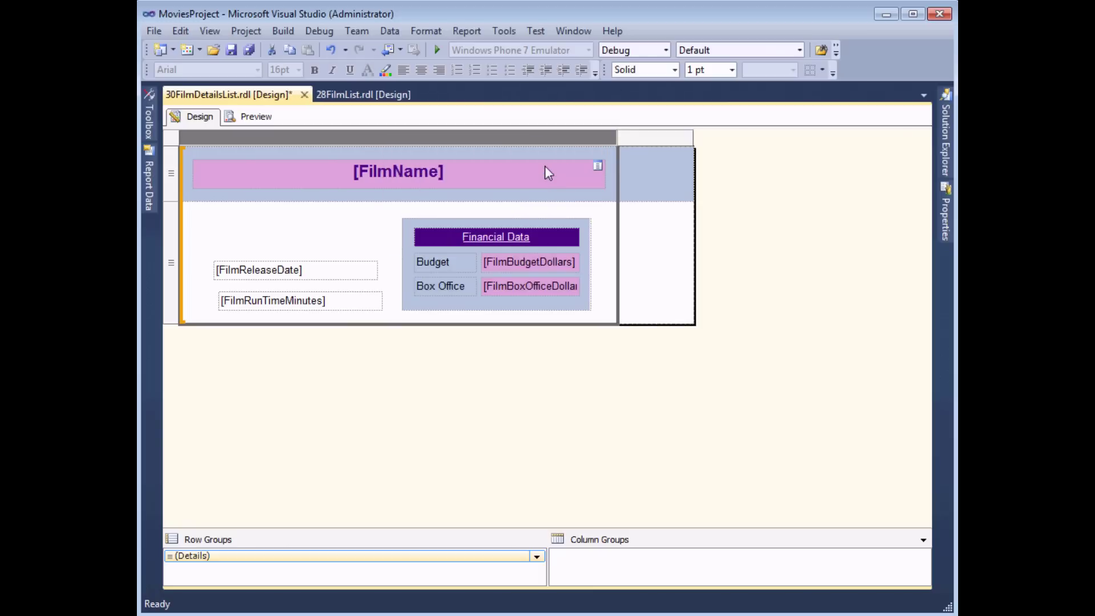
{"action": "left_click_drag", "start_coordinate": [693, 135], "coordinate": [764, 140]}
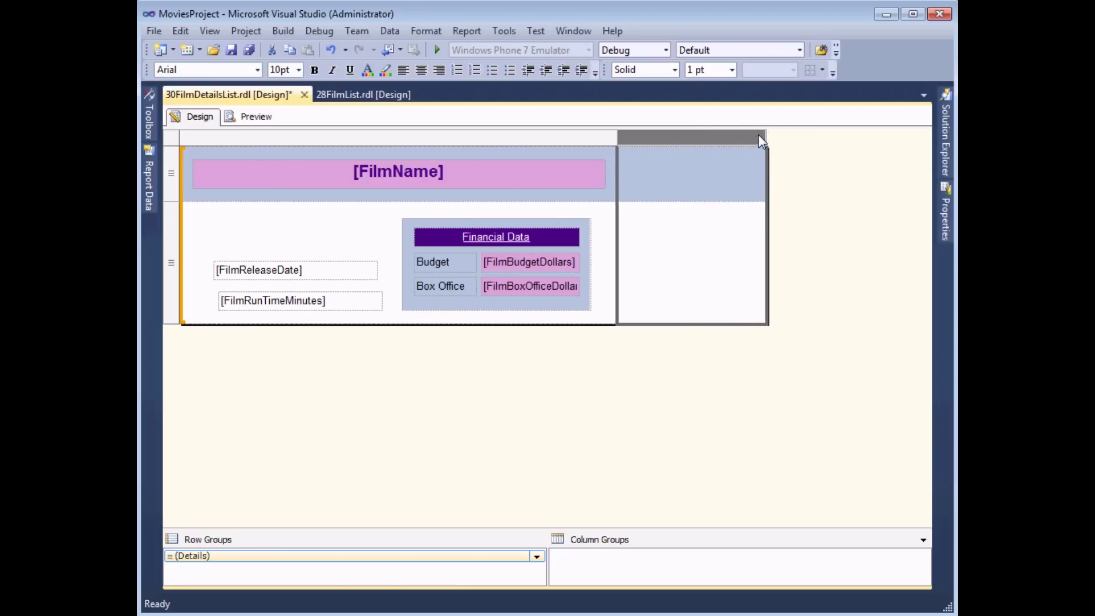
{"action": "left_click_drag", "start_coordinate": [765, 139], "coordinate": [833, 139]}
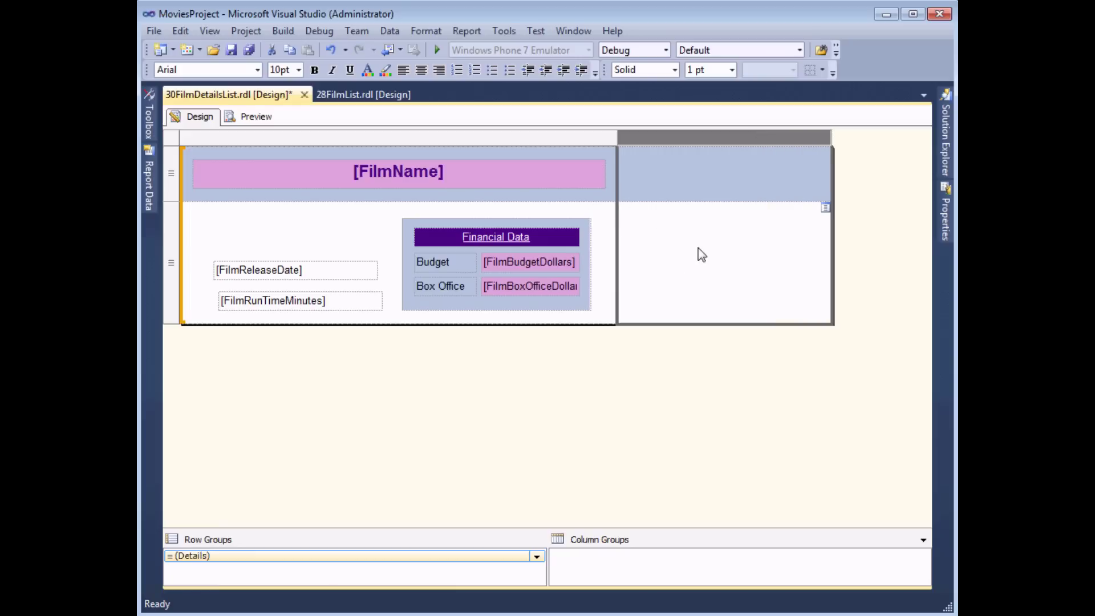
Place a rectangle in the new column's lower cell and add FilmOscarNominations and FilmOscarWins to it, wide enough to show their full names
{"action": "left_click", "coordinate": [152, 112]}
{"action": "left_click_drag", "start_coordinate": [188, 210], "coordinate": [687, 257]}
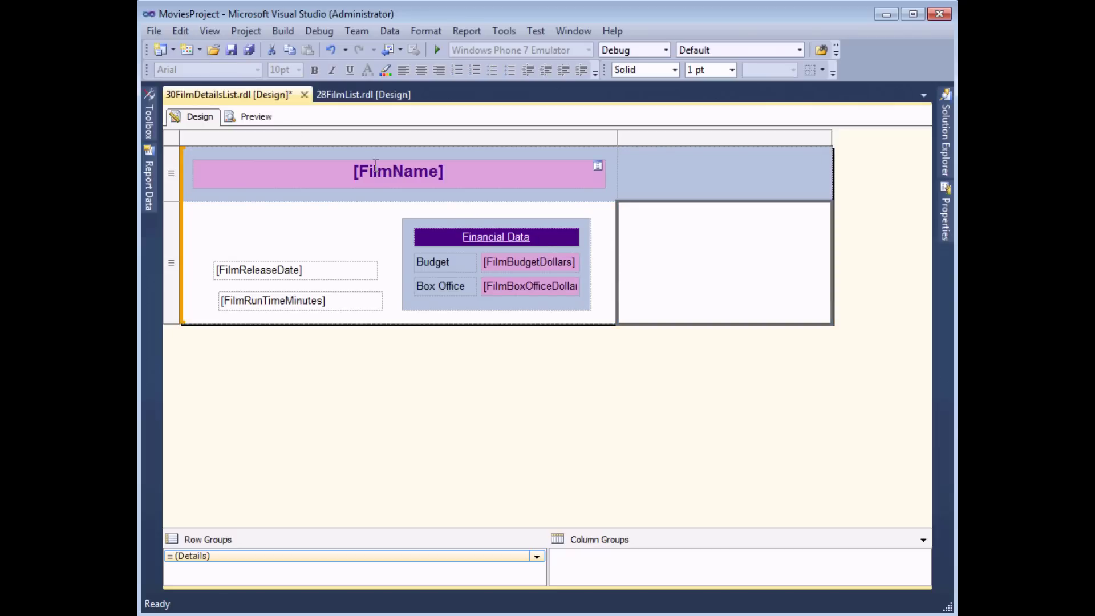
{"action": "left_click", "coordinate": [149, 168]}
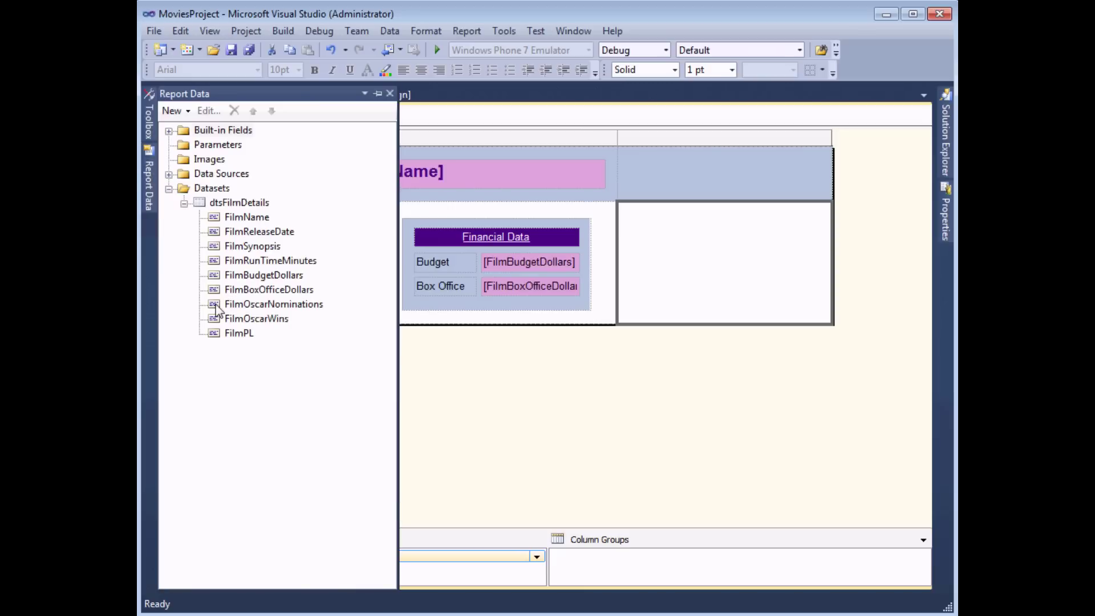
{"action": "left_click_drag", "start_coordinate": [216, 306], "coordinate": [674, 231]}
{"action": "left_click", "coordinate": [148, 168]}
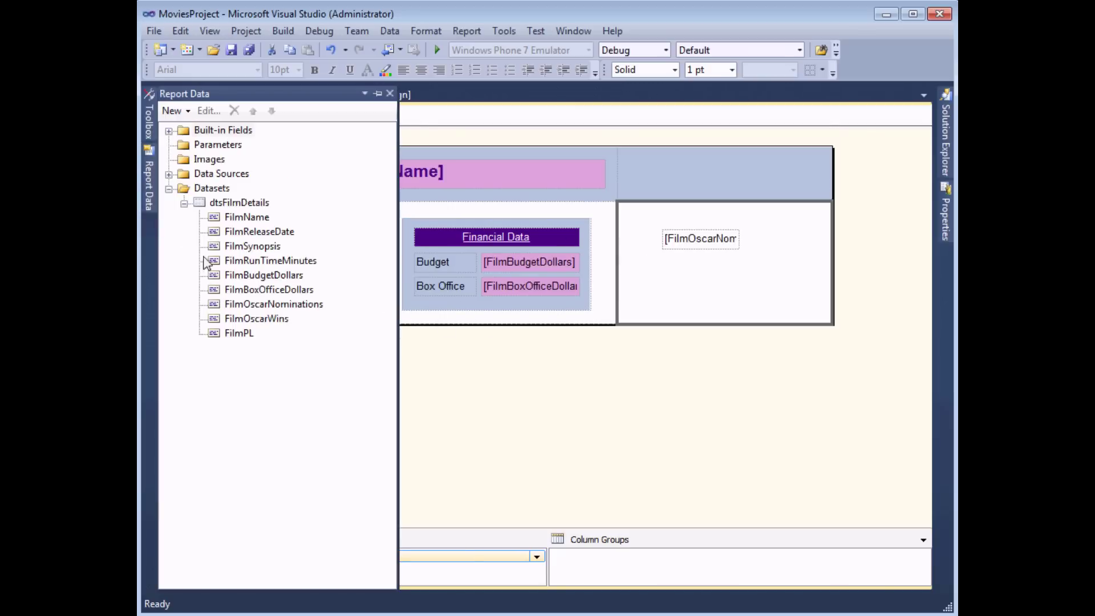
{"action": "left_click_drag", "start_coordinate": [215, 320], "coordinate": [669, 268]}
{"action": "left_click_drag", "start_coordinate": [778, 296], "coordinate": [782, 238]}
{"action": "left_click", "coordinate": [744, 313]}
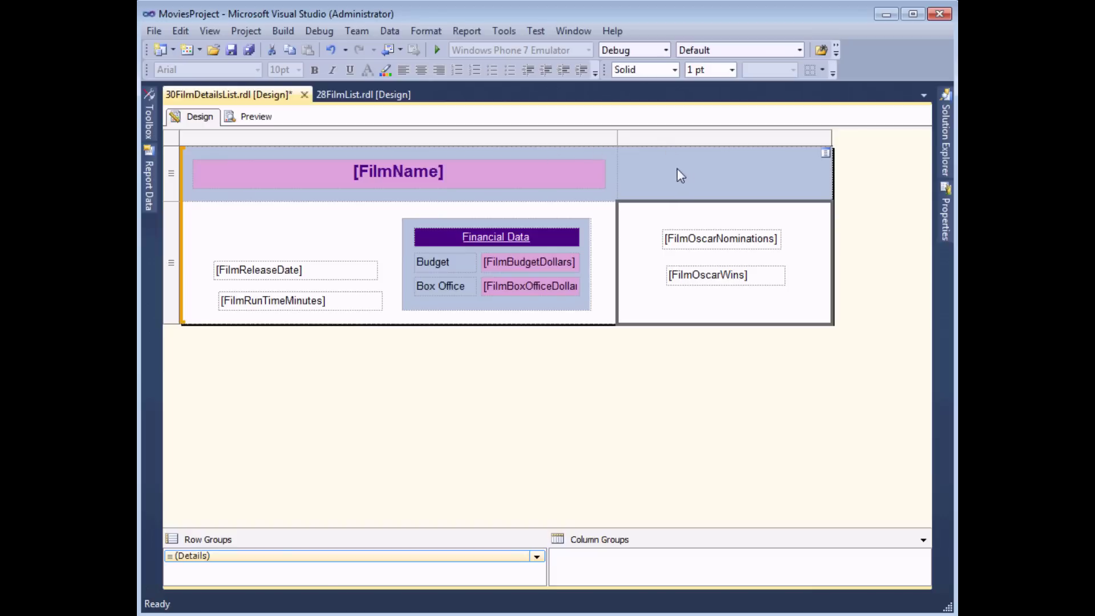
Merge the two cells of the list's upper row into one
{"action": "left_click", "coordinate": [607, 160]}
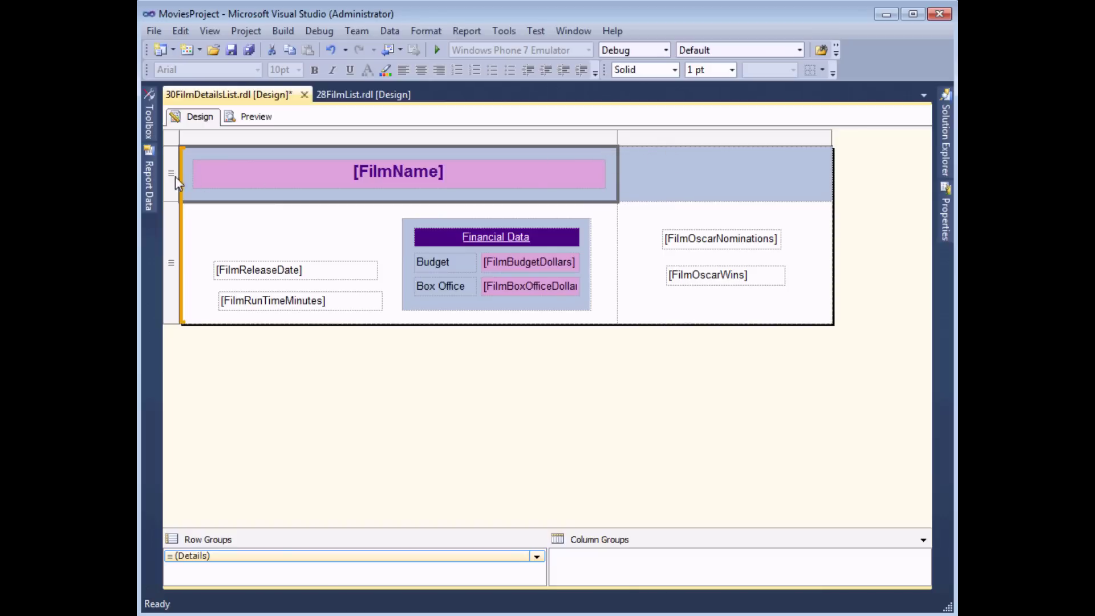
{"action": "left_click", "coordinate": [713, 181]}
{"action": "left_click", "coordinate": [608, 182], "text": "ctrl"}
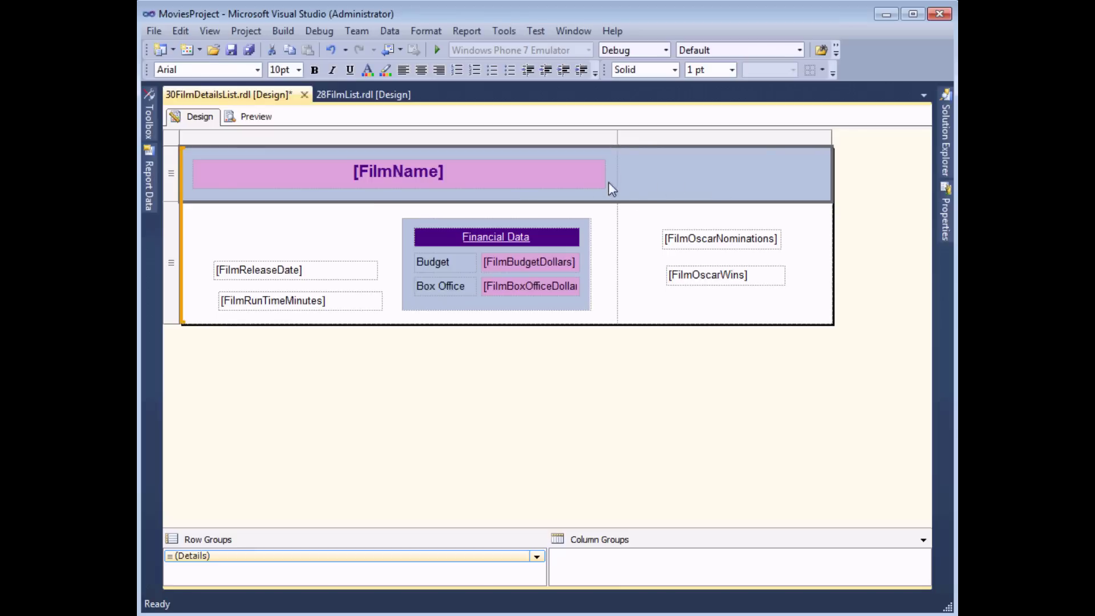
{"action": "right_click", "coordinate": [657, 177]}
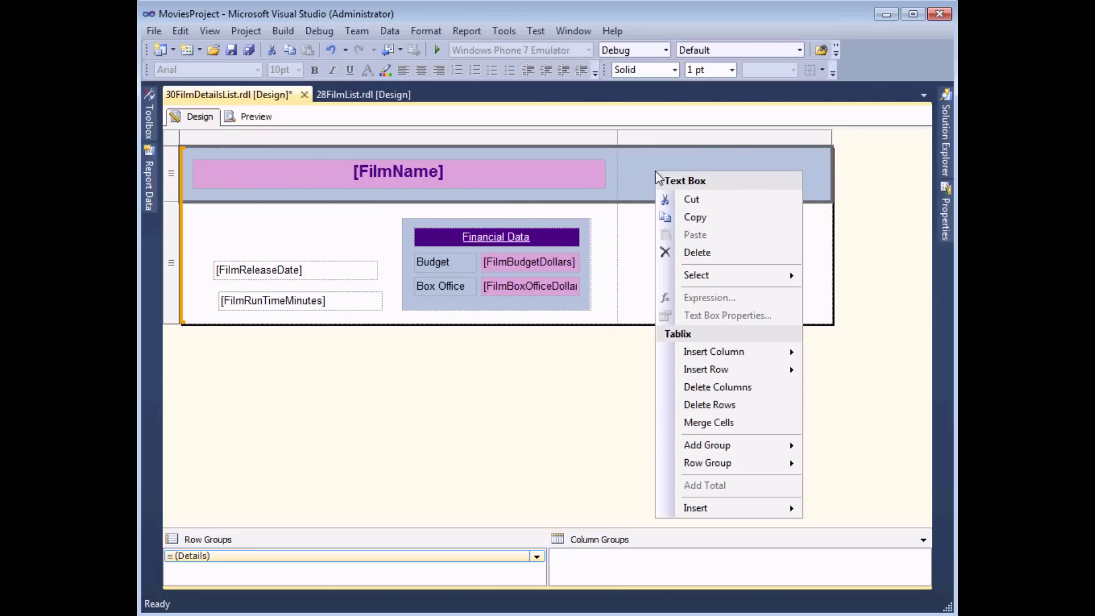
{"action": "left_click", "coordinate": [689, 425]}
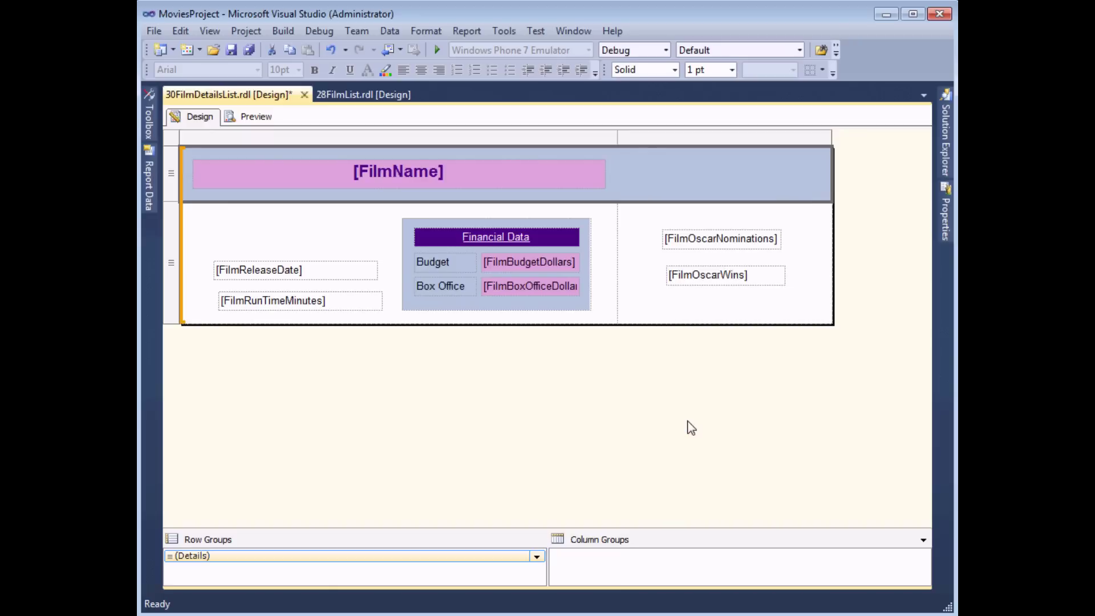
Stretch the FilmName field across nearly the full width of the merged upper row and preview the report
{"action": "left_click", "coordinate": [594, 177]}
{"action": "left_click_drag", "start_coordinate": [605, 172], "coordinate": [811, 164]}
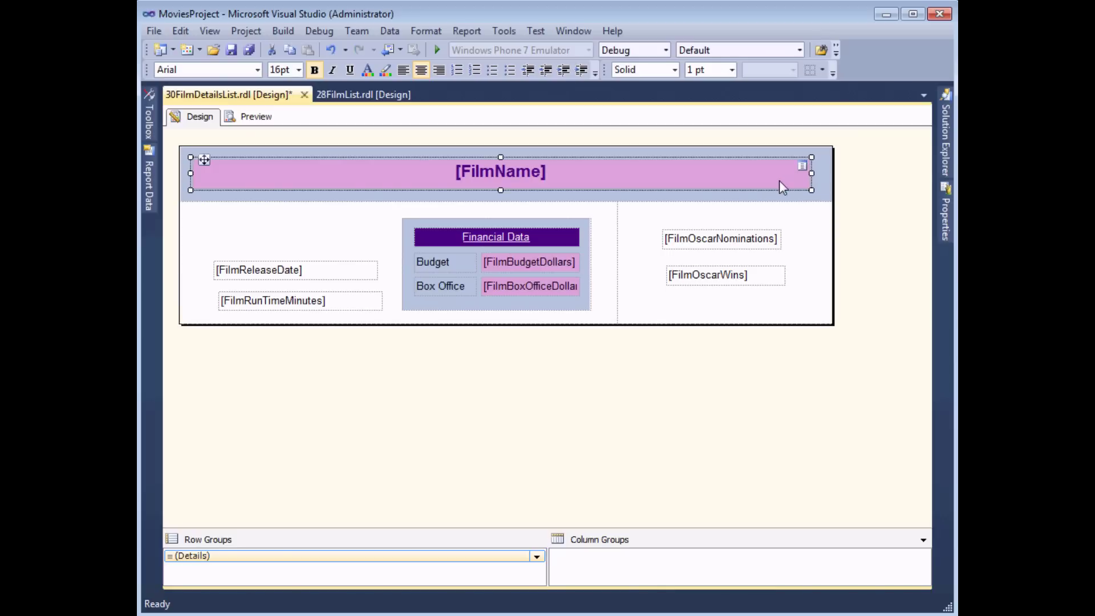
{"action": "left_click", "coordinate": [254, 119]}
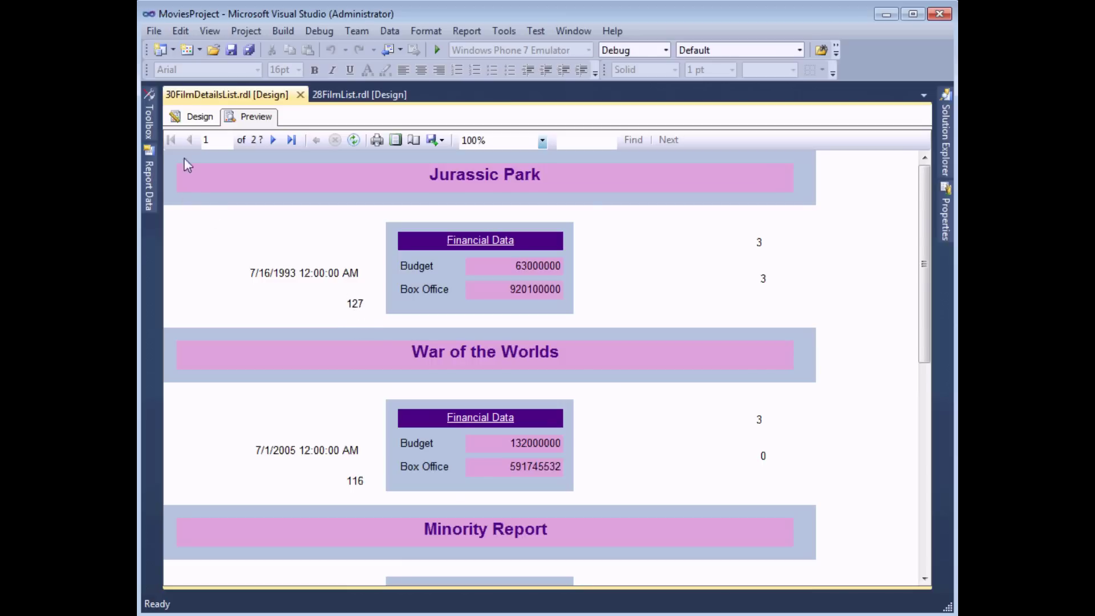
Return to the design, insert a row inside the details group below the film details row and make it about four times as tall
{"action": "left_click", "coordinate": [191, 118]}
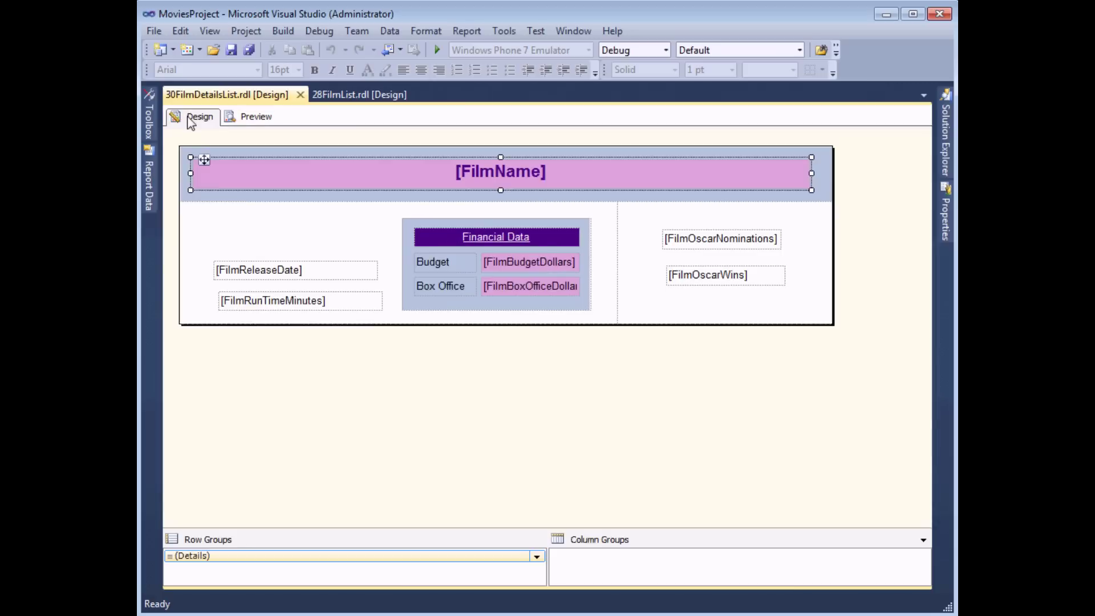
{"action": "left_click", "coordinate": [203, 247]}
{"action": "right_click", "coordinate": [171, 250]}
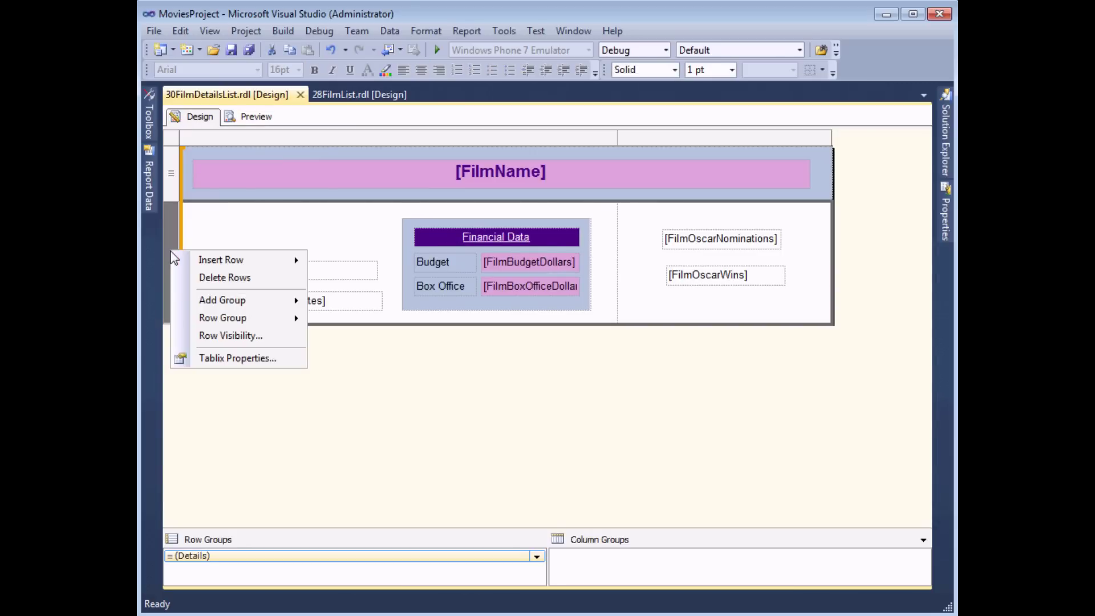
{"action": "mouse_move", "coordinate": [234, 262]}
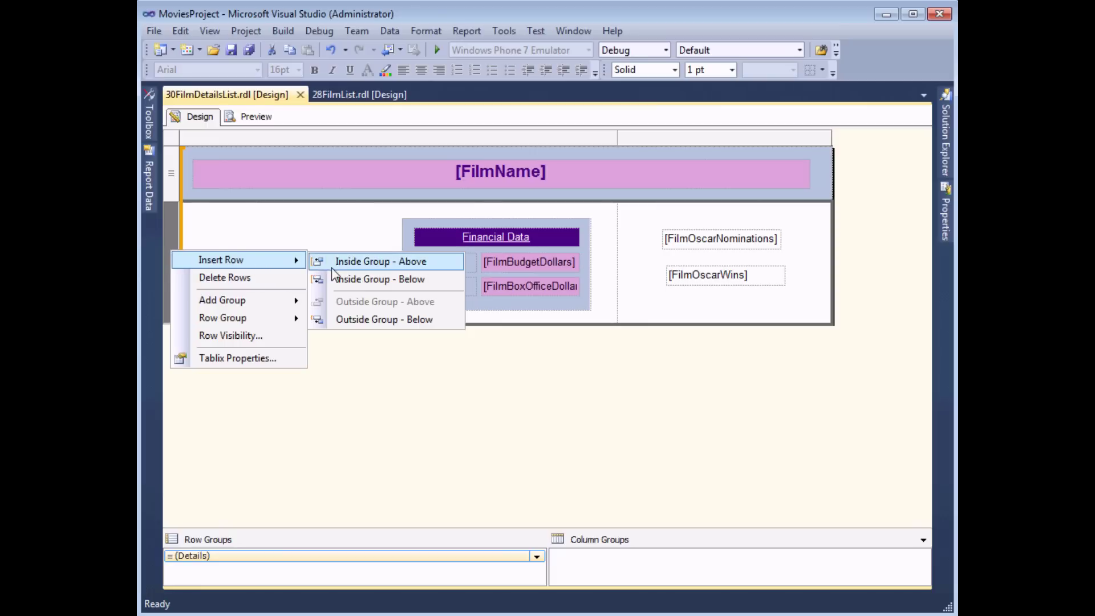
{"action": "left_click", "coordinate": [357, 285]}
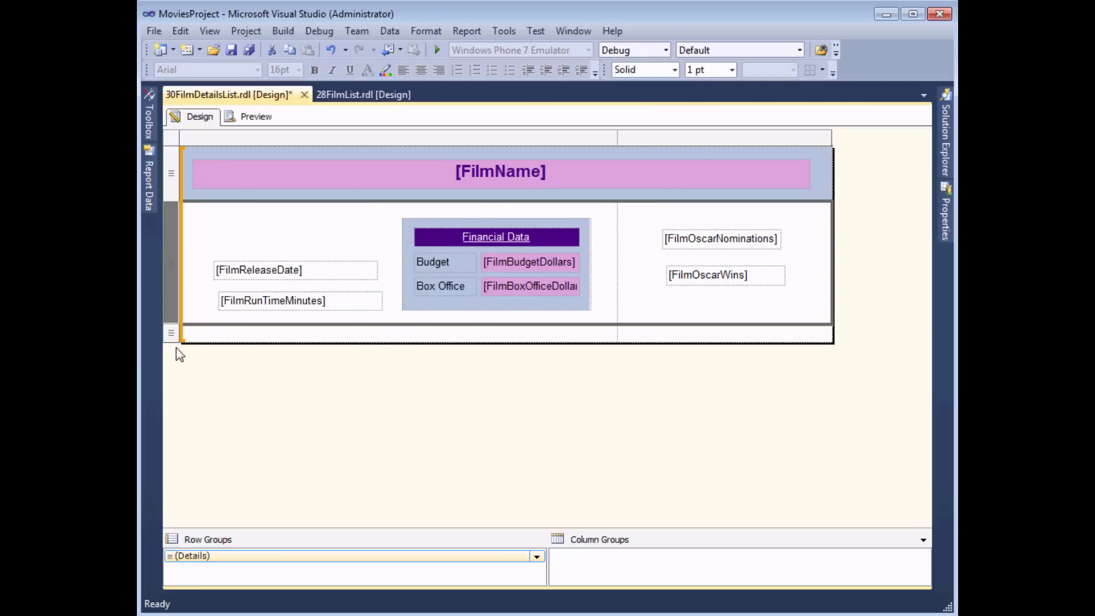
{"action": "left_click_drag", "start_coordinate": [174, 341], "coordinate": [173, 398]}
{"action": "mouse_move", "coordinate": [149, 122]}
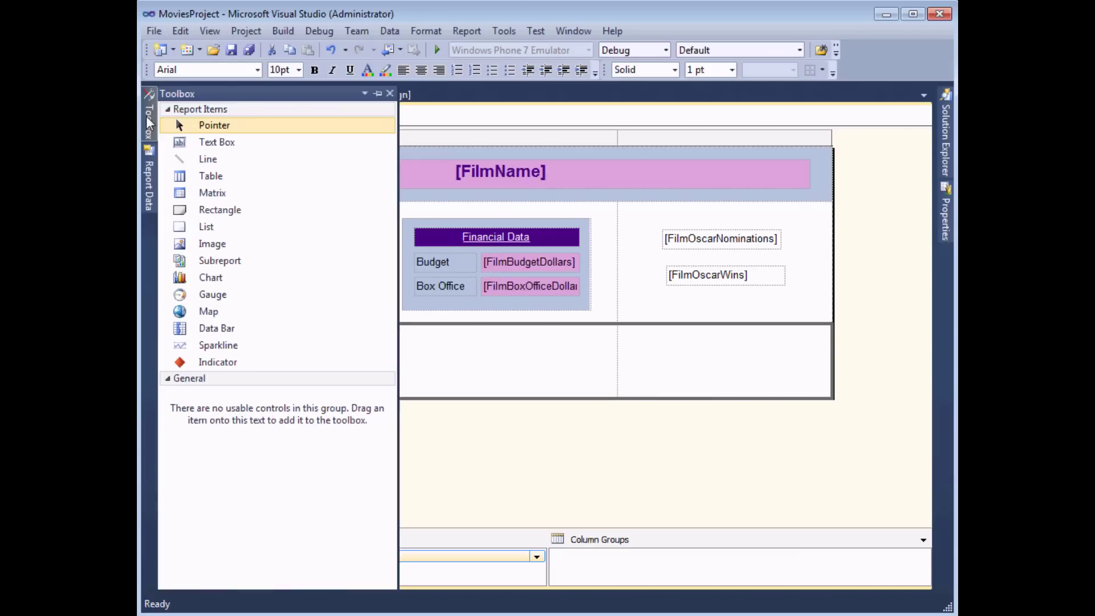
{"action": "left_click", "coordinate": [184, 216]}
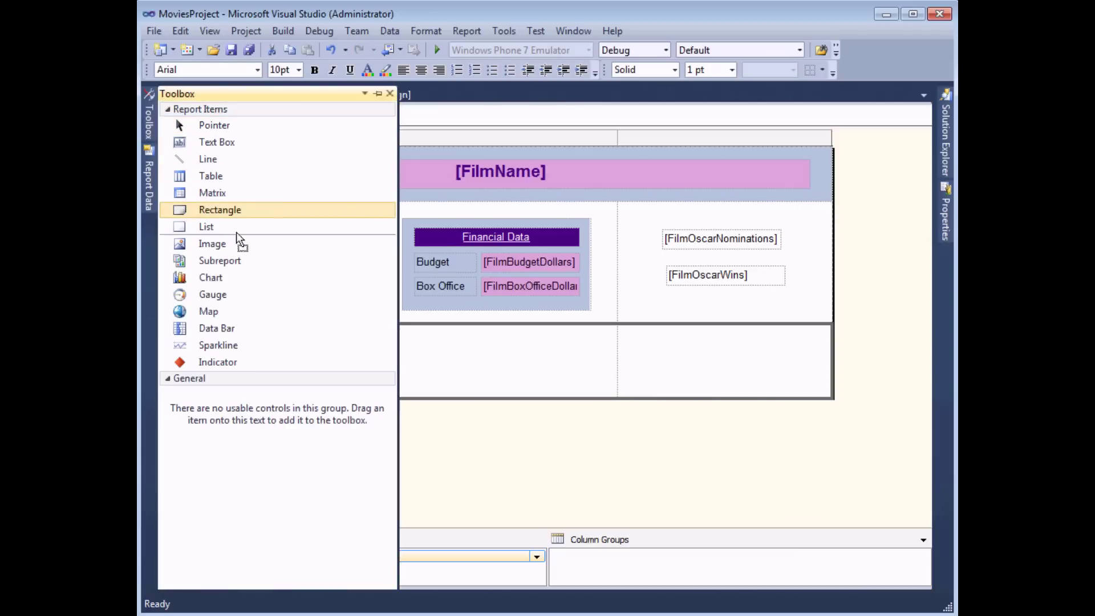
{"action": "left_click", "coordinate": [437, 369]}
Merge the two cells of the list's lowest row into one and make that row slightly taller
{"action": "left_click_drag", "start_coordinate": [517, 370], "coordinate": [750, 385]}
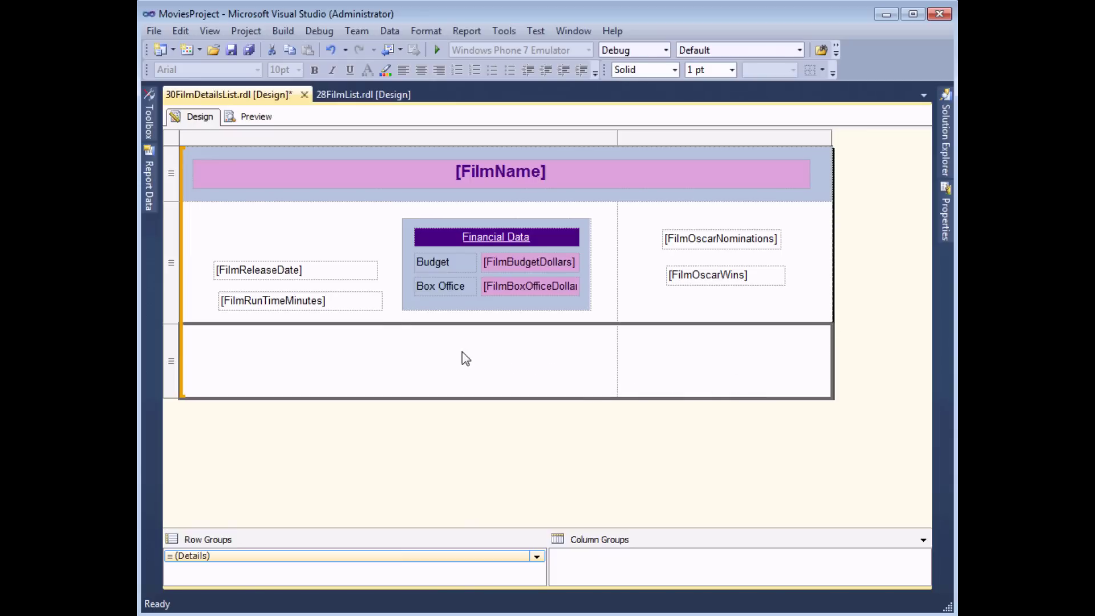
{"action": "right_click", "coordinate": [677, 358]}
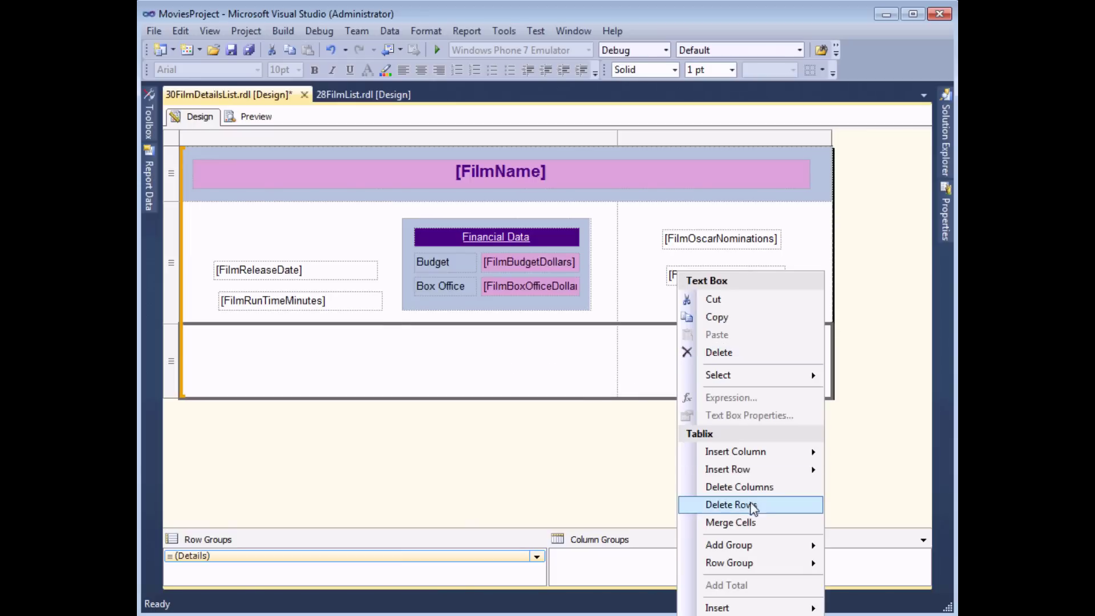
{"action": "left_click", "coordinate": [753, 522]}
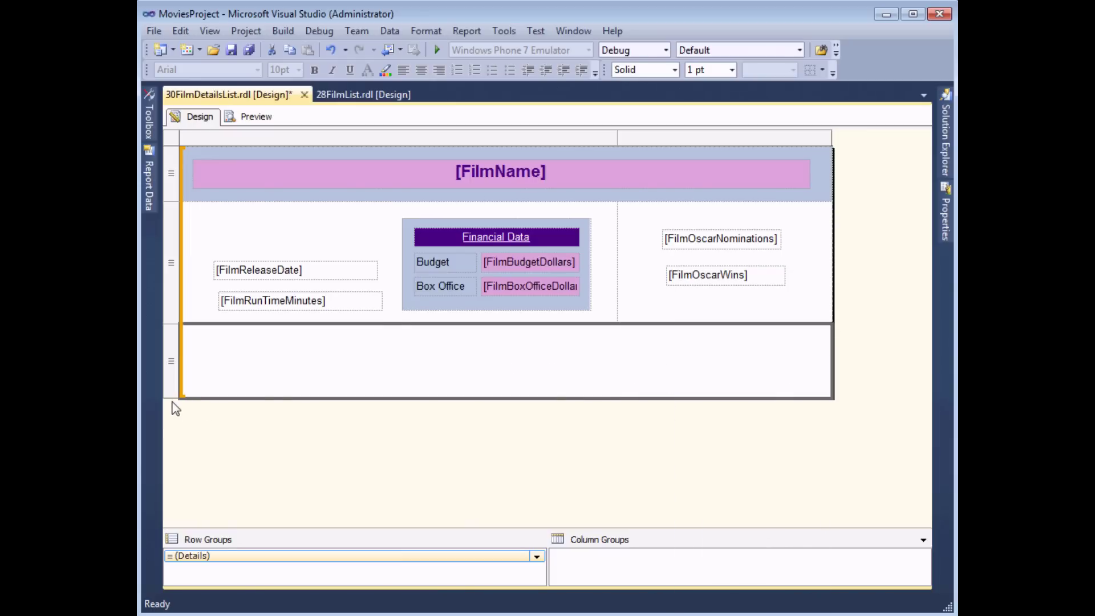
{"action": "left_click_drag", "start_coordinate": [171, 398], "coordinate": [171, 417]}
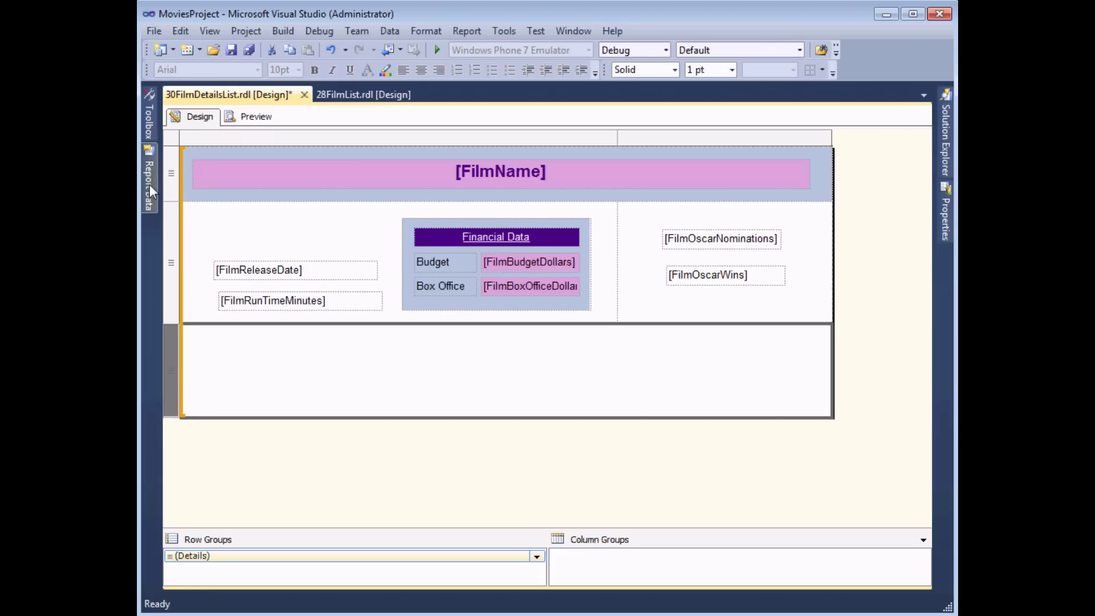
Insert a Horizontal linear gauge into the merged lowest row of the list
{"action": "left_click", "coordinate": [148, 132]}
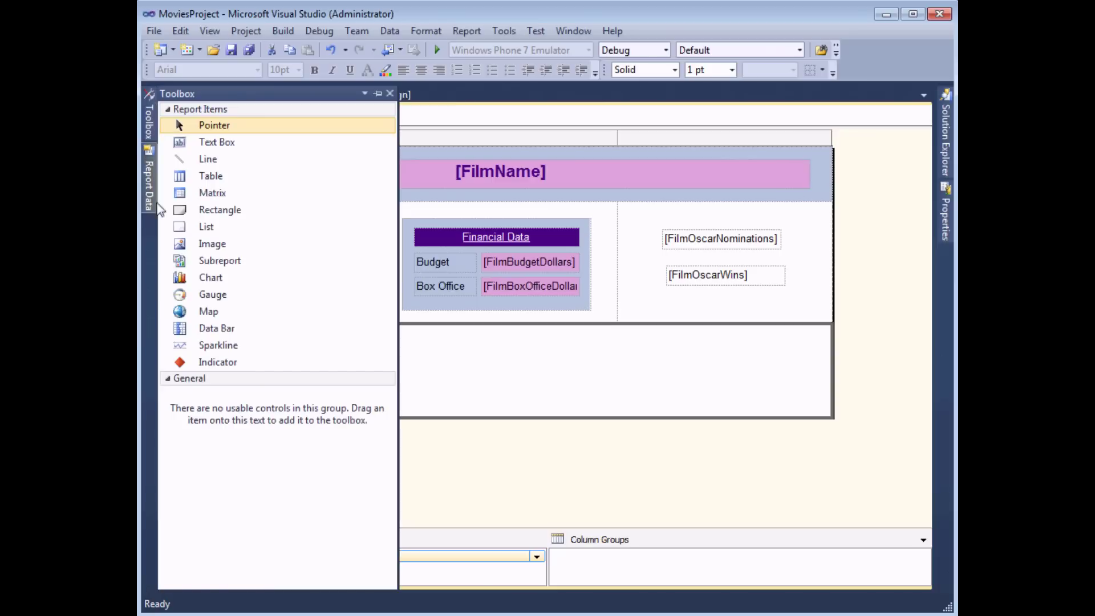
{"action": "left_click_drag", "start_coordinate": [180, 298], "coordinate": [468, 367]}
{"action": "left_click_drag", "start_coordinate": [282, 348], "coordinate": [200, 342]}
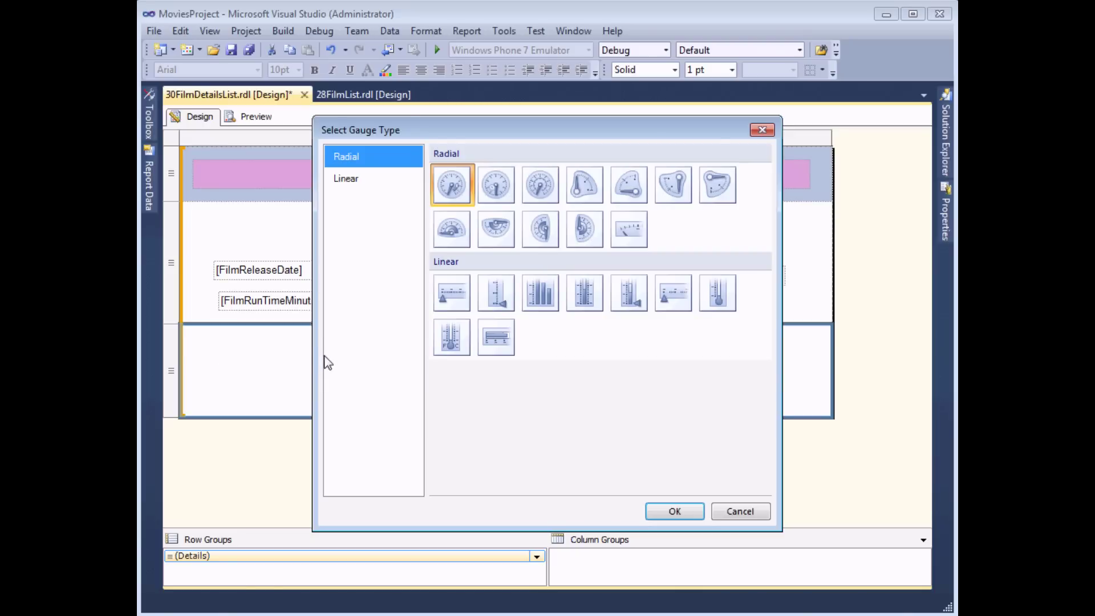
{"action": "left_click", "coordinate": [445, 296]}
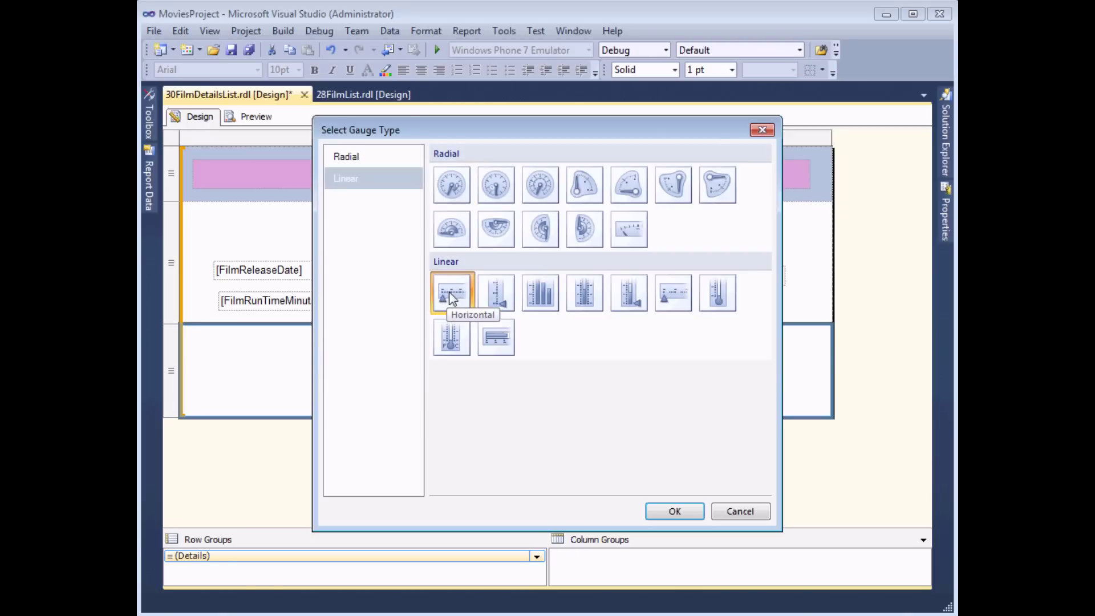
{"action": "left_click", "coordinate": [674, 509]}
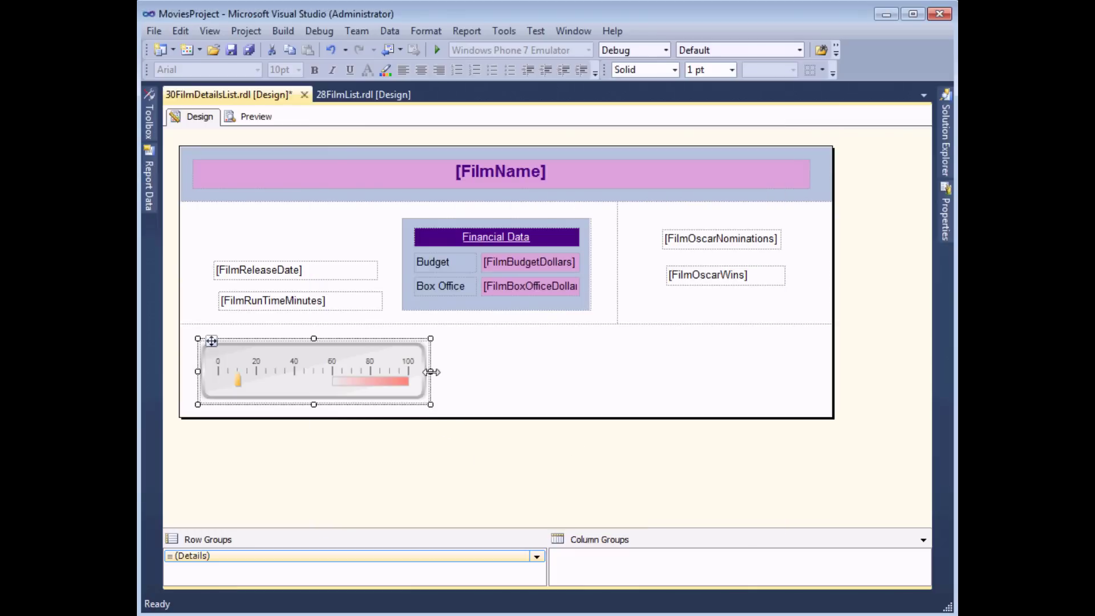
Stretch the gauge across nearly the full row width so its sides line up with the FilmName field
{"action": "left_click_drag", "start_coordinate": [432, 371], "coordinate": [814, 370]}
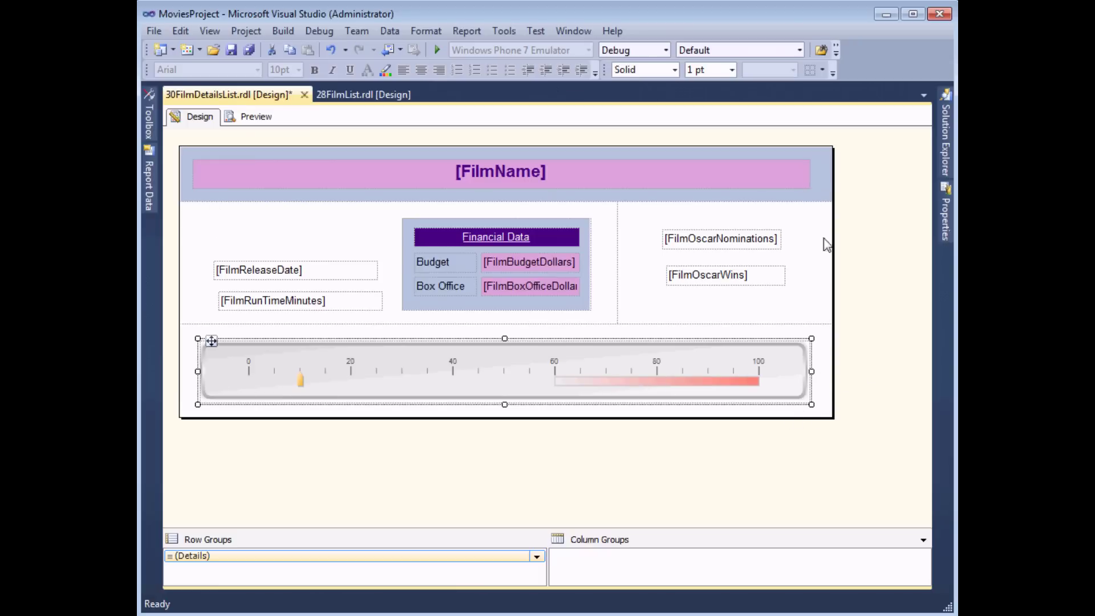
{"action": "mouse_move", "coordinate": [811, 371]}
{"action": "left_mouse_down"}
{"action": "mouse_move", "coordinate": [798, 371]}
{"action": "mouse_move", "coordinate": [811, 372]}
{"action": "left_mouse_up"}
{"action": "mouse_move", "coordinate": [198, 372]}
{"action": "left_mouse_down"}
{"action": "mouse_move", "coordinate": [209, 371]}
{"action": "mouse_move", "coordinate": [192, 371]}
{"action": "left_mouse_up"}
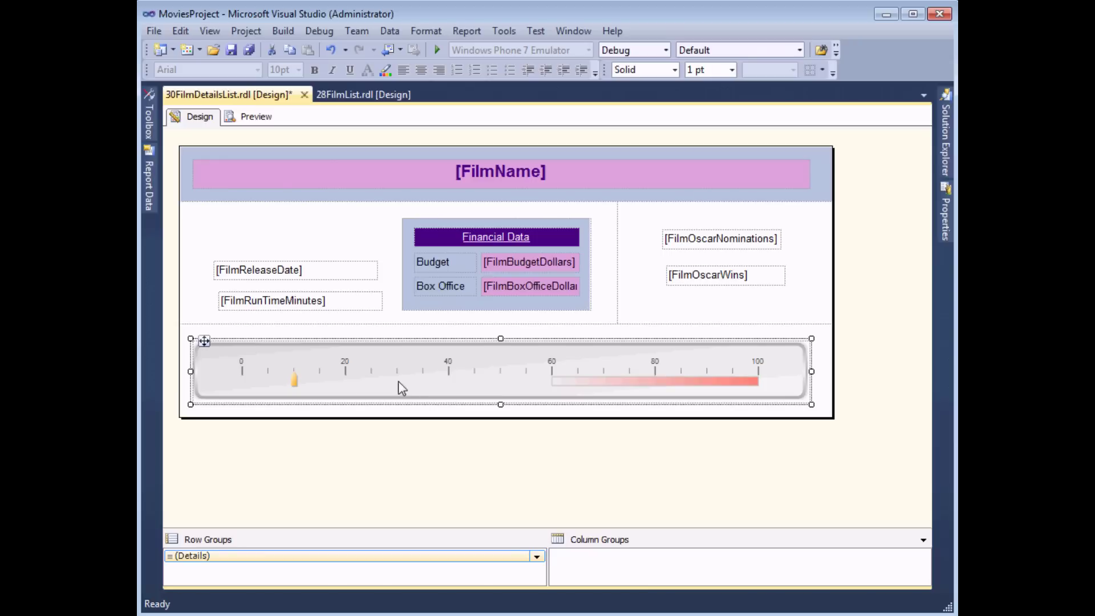
Link the gauge's pointer to the FilmRunTimeMinutes field and delete the red range from the gauge
{"action": "left_click", "coordinate": [294, 379]}
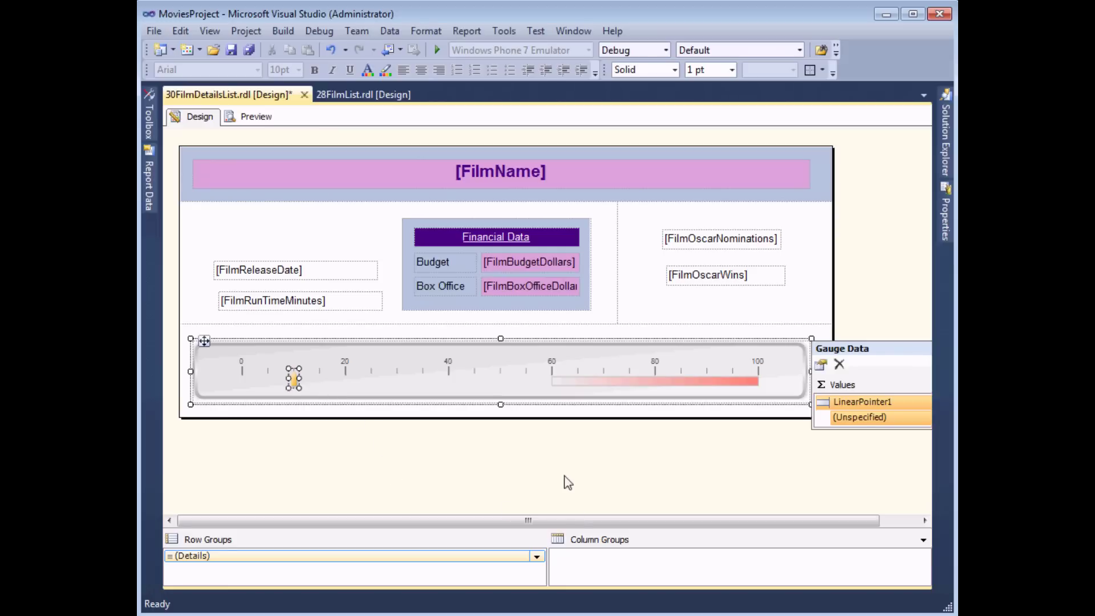
{"action": "left_click_drag", "start_coordinate": [592, 520], "coordinate": [659, 529]}
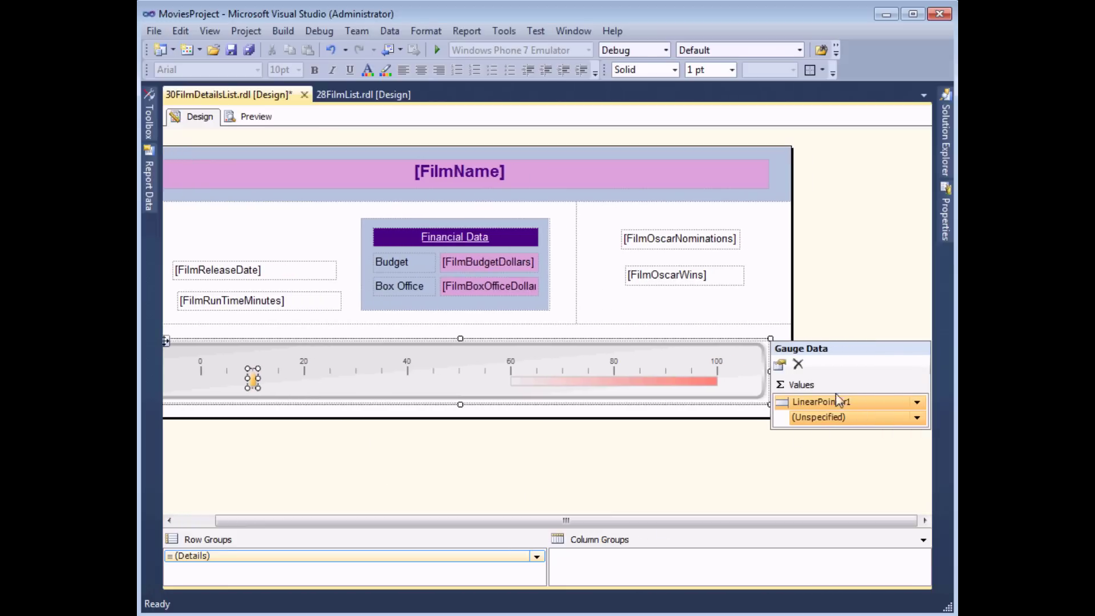
{"action": "left_click", "coordinate": [917, 418]}
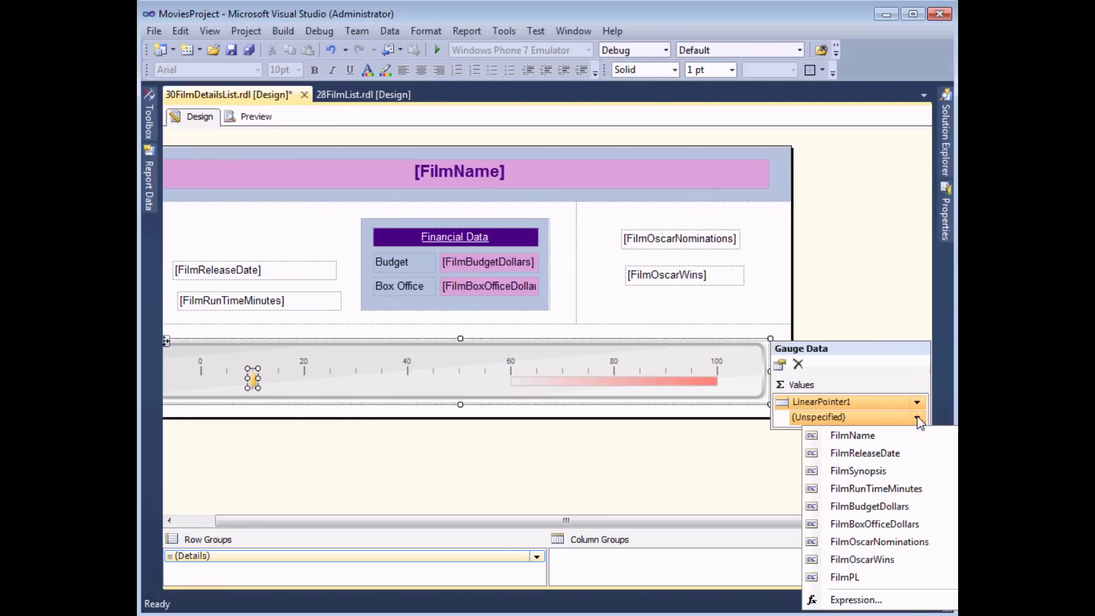
{"action": "left_click", "coordinate": [861, 491]}
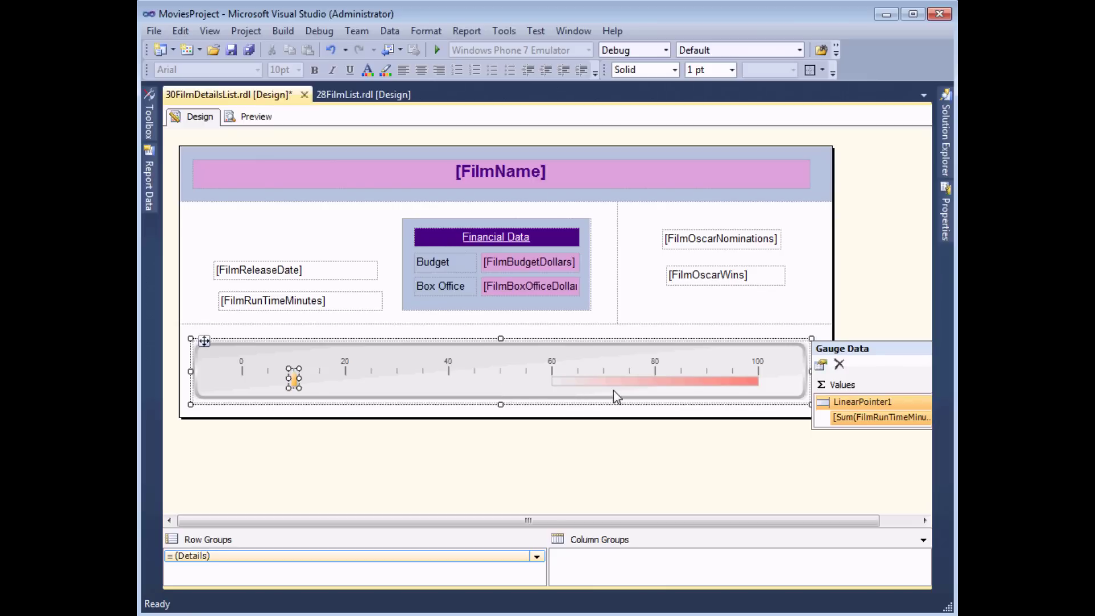
{"action": "left_click", "coordinate": [661, 382]}
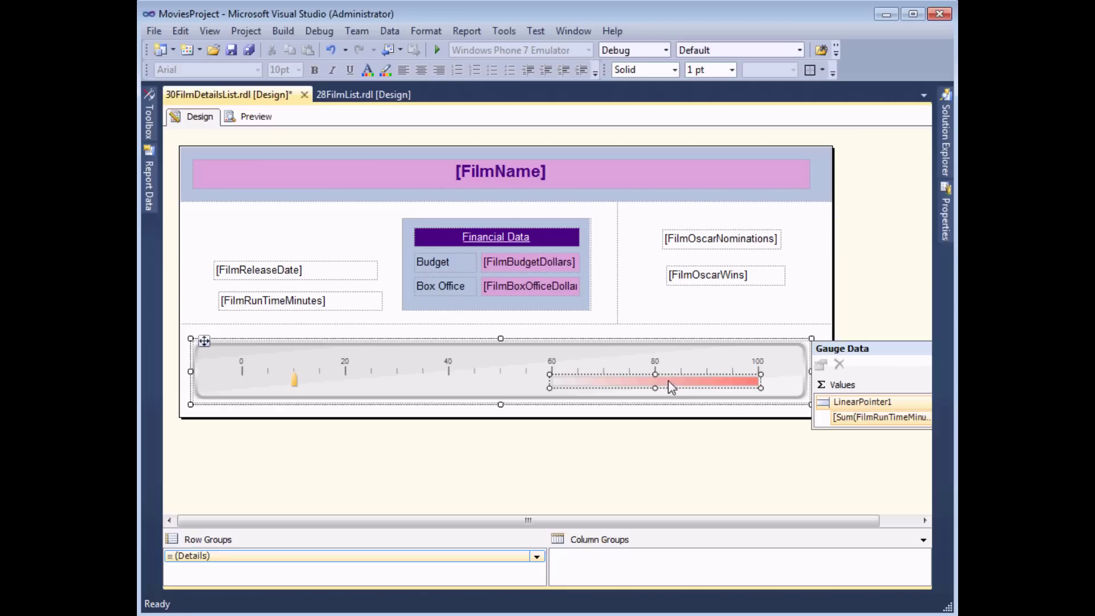
{"action": "key", "text": "Delete"}
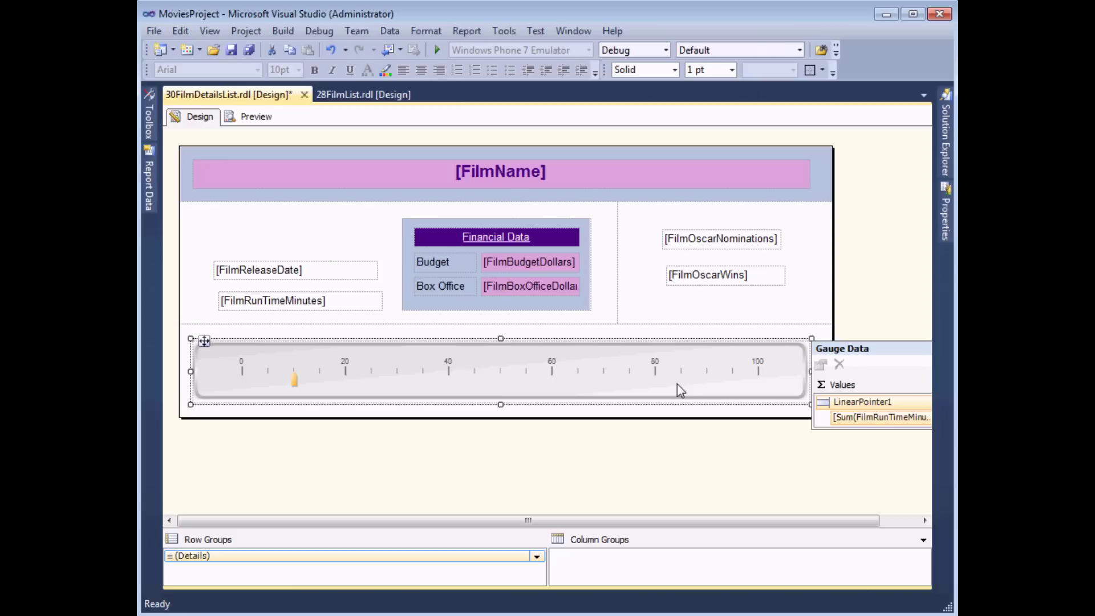
Set the maximum of the gauge's scale to 250 and preview the report
{"action": "left_click", "coordinate": [655, 371]}
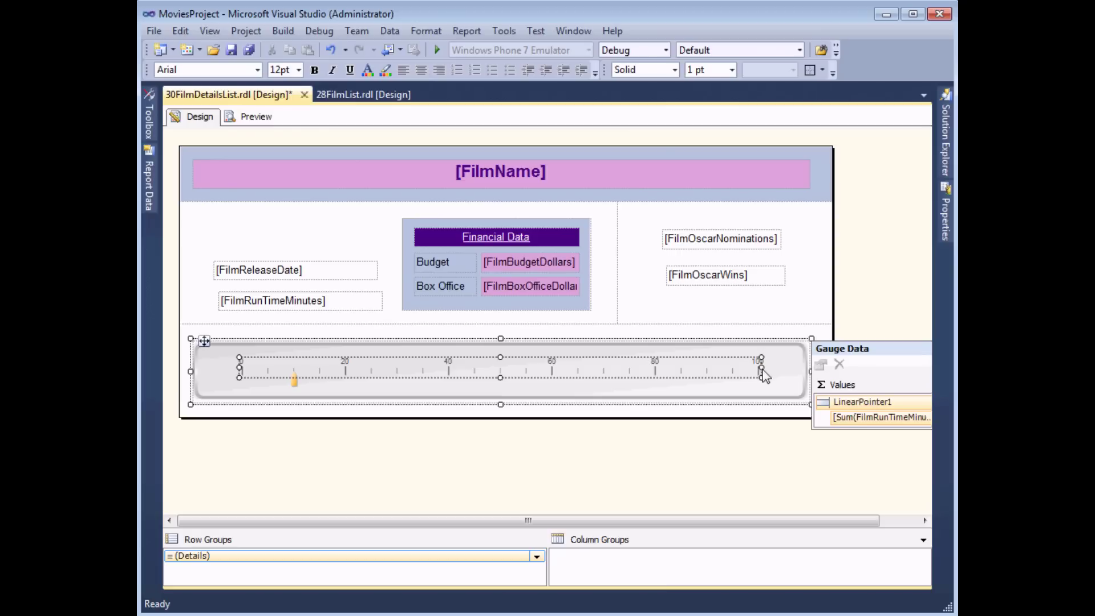
{"action": "right_click", "coordinate": [660, 377]}
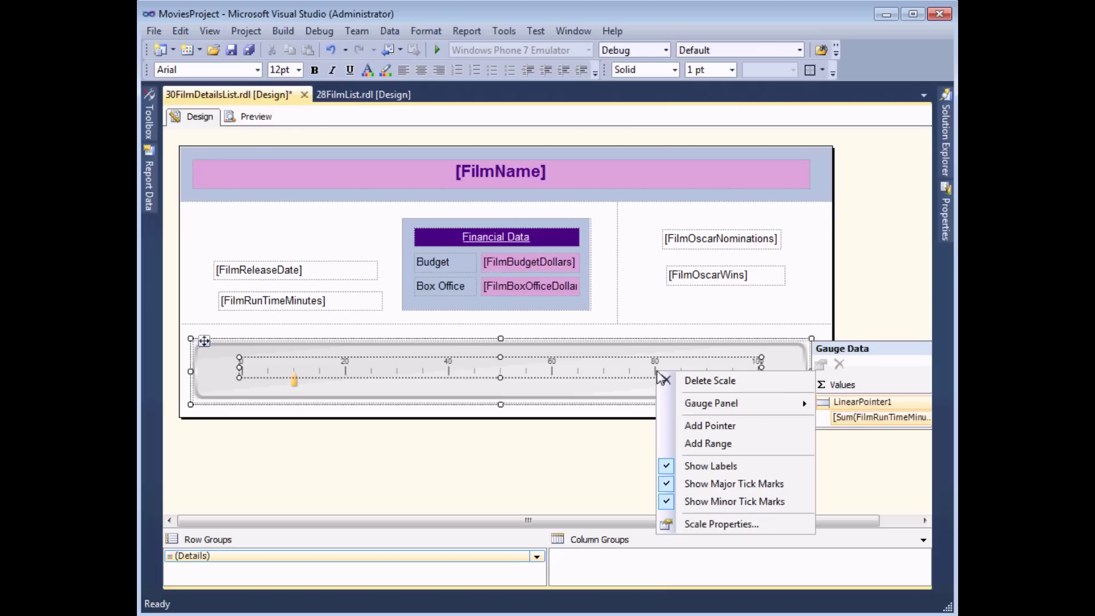
{"action": "left_click", "coordinate": [693, 525]}
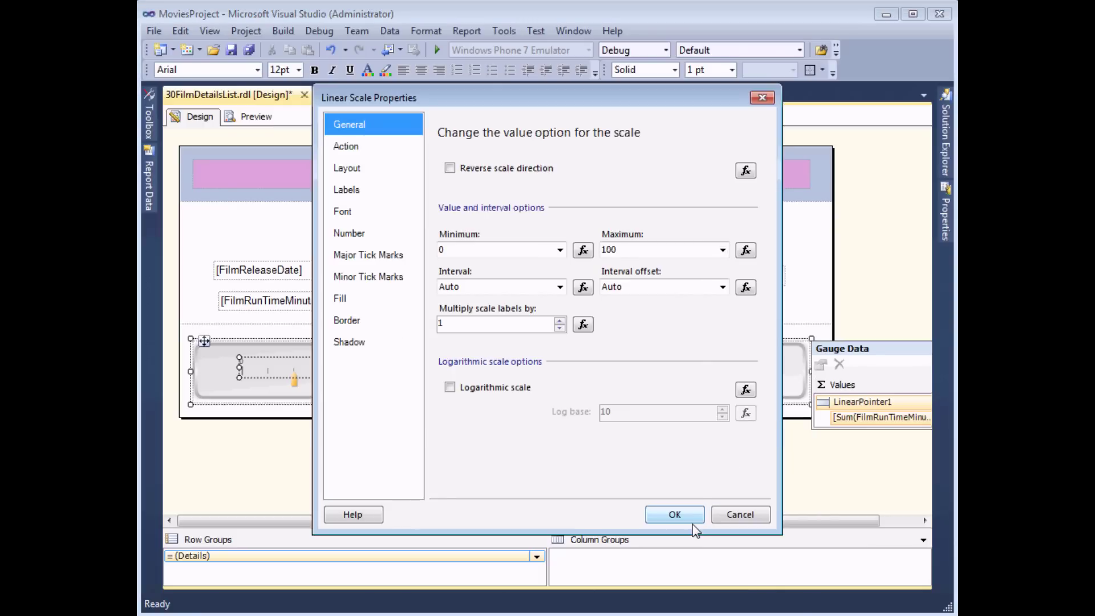
{"action": "double_click", "coordinate": [620, 251]}
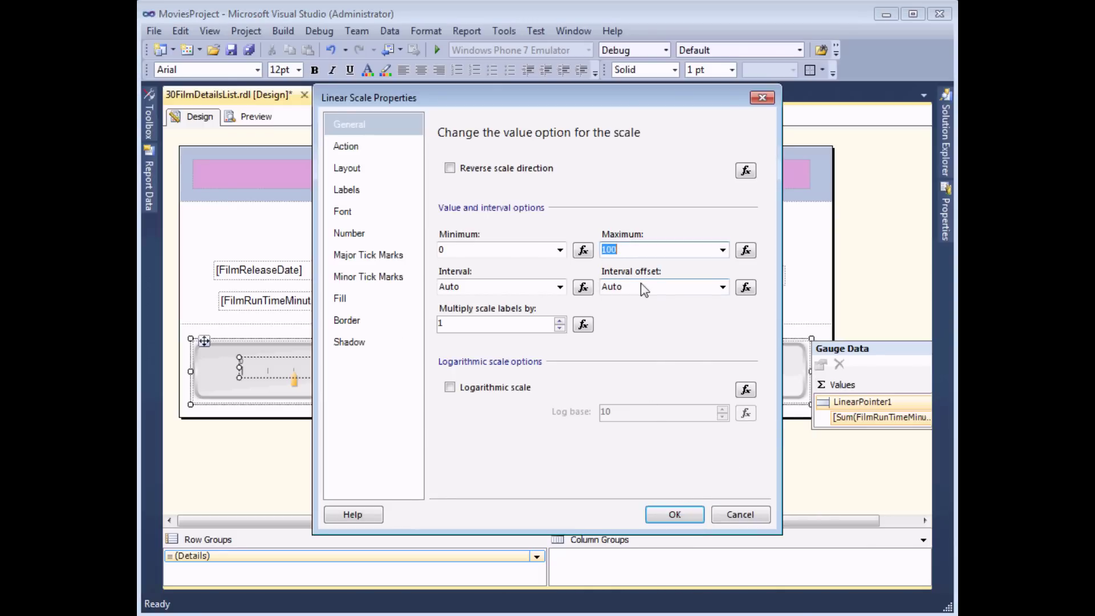
{"action": "type", "text": "250"}
{"action": "left_click", "coordinate": [674, 515]}
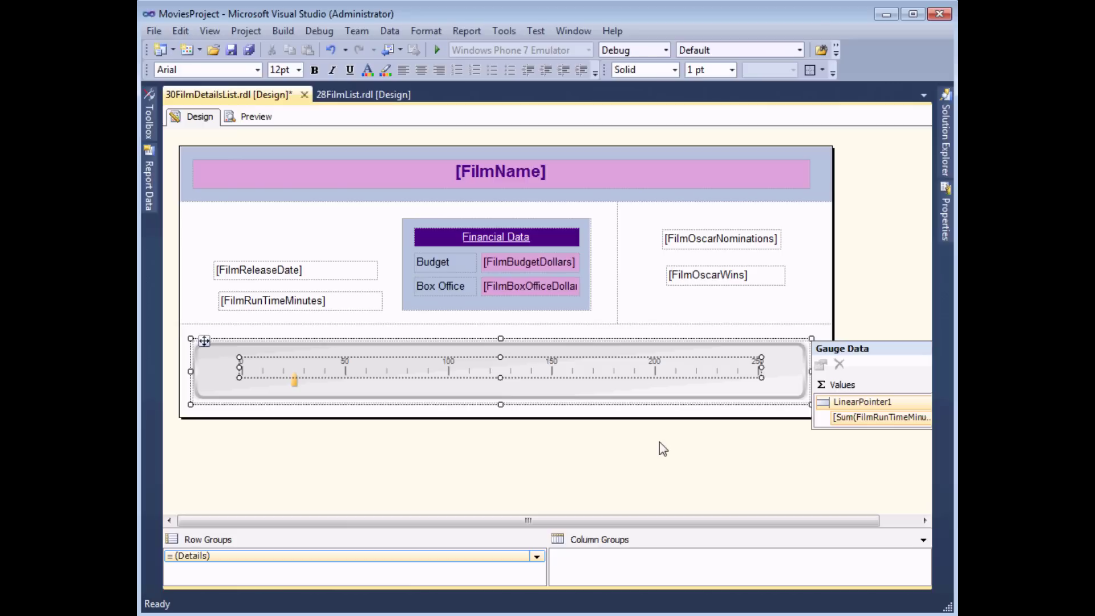
{"action": "left_click", "coordinate": [255, 119]}
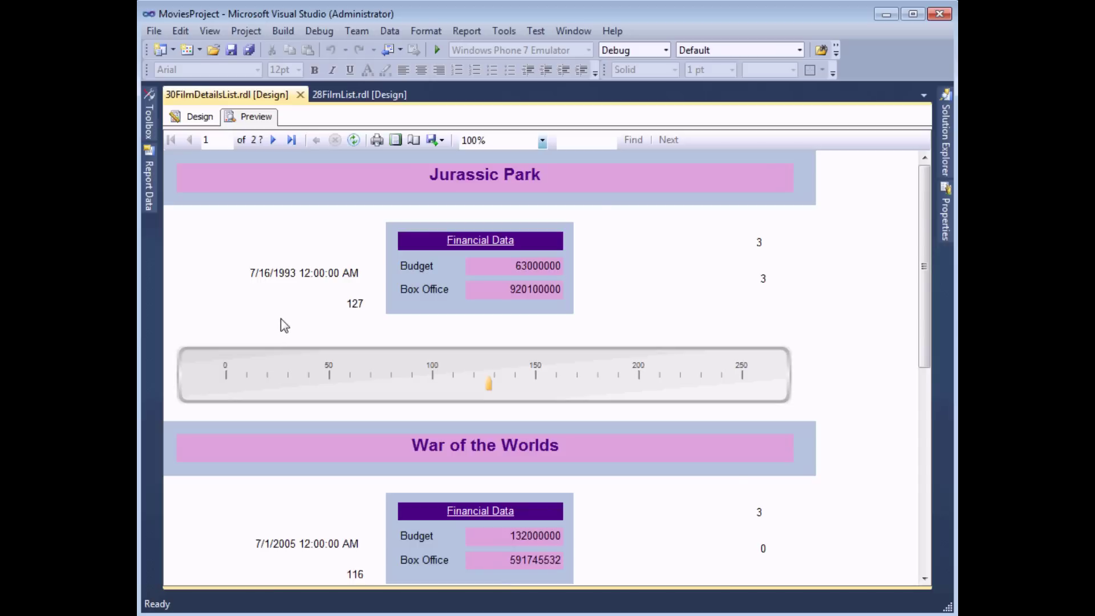
Return to the design and delete the FilmReleaseDate, FilmRunTimeMinutes, FilmOscarNominations and FilmOscarWins fields from the middle row
{"action": "left_click", "coordinate": [200, 117]}
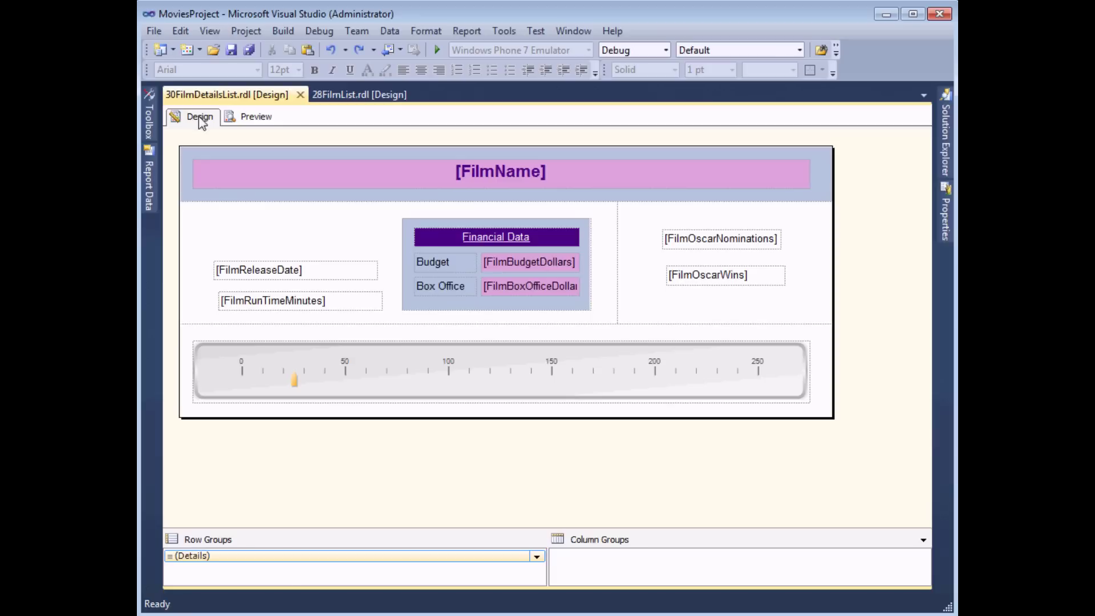
{"action": "left_click_drag", "start_coordinate": [225, 231], "coordinate": [305, 310]}
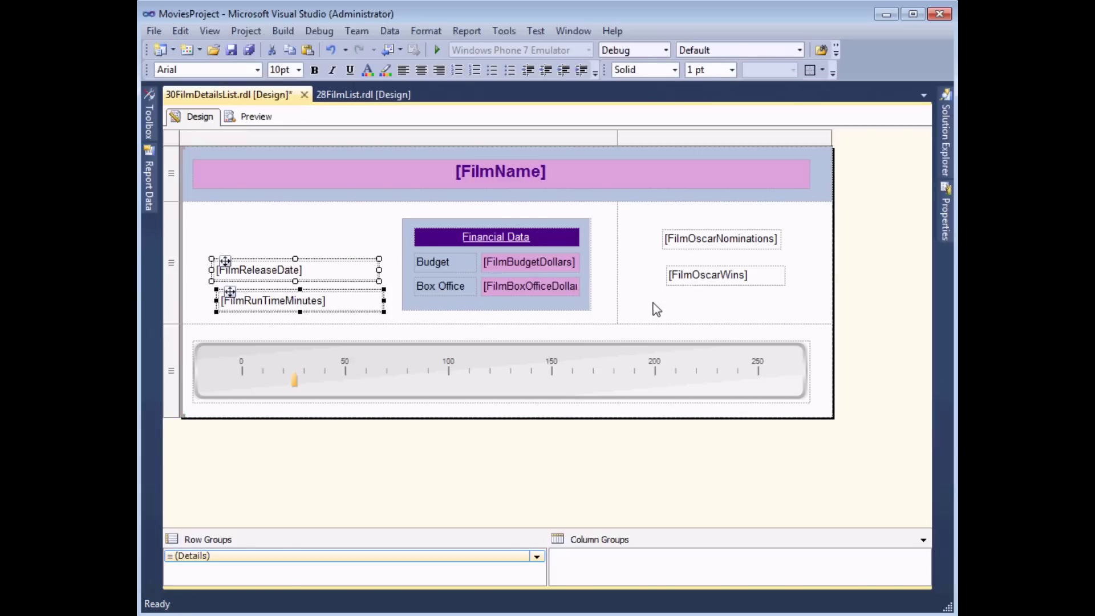
{"action": "left_click", "coordinate": [223, 263]}
{"action": "left_click", "coordinate": [223, 264]}
{"action": "key", "text": "Delete"}
{"action": "left_click", "coordinate": [234, 296]}
{"action": "key", "text": "Delete"}
{"action": "left_click", "coordinate": [690, 238]}
{"action": "key", "text": "Delete"}
{"action": "left_click", "coordinate": [695, 272]}
{"action": "key", "text": "Delete"}
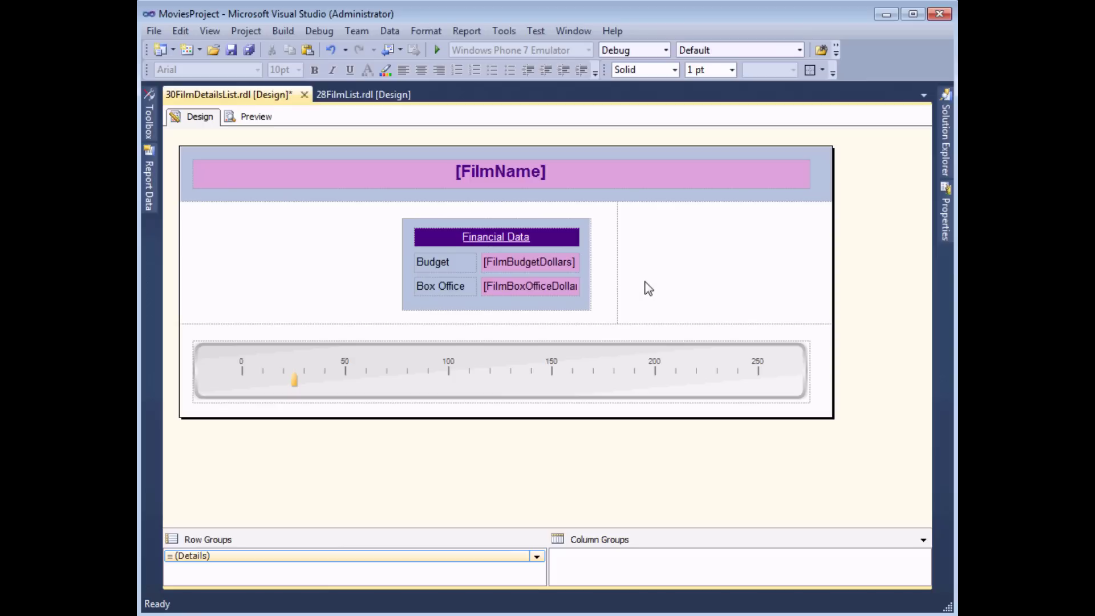
Copy the Financial Data rectangle and paste it into the same cell, placing the copy beside the original in the empty space
{"action": "left_click", "coordinate": [410, 236]}
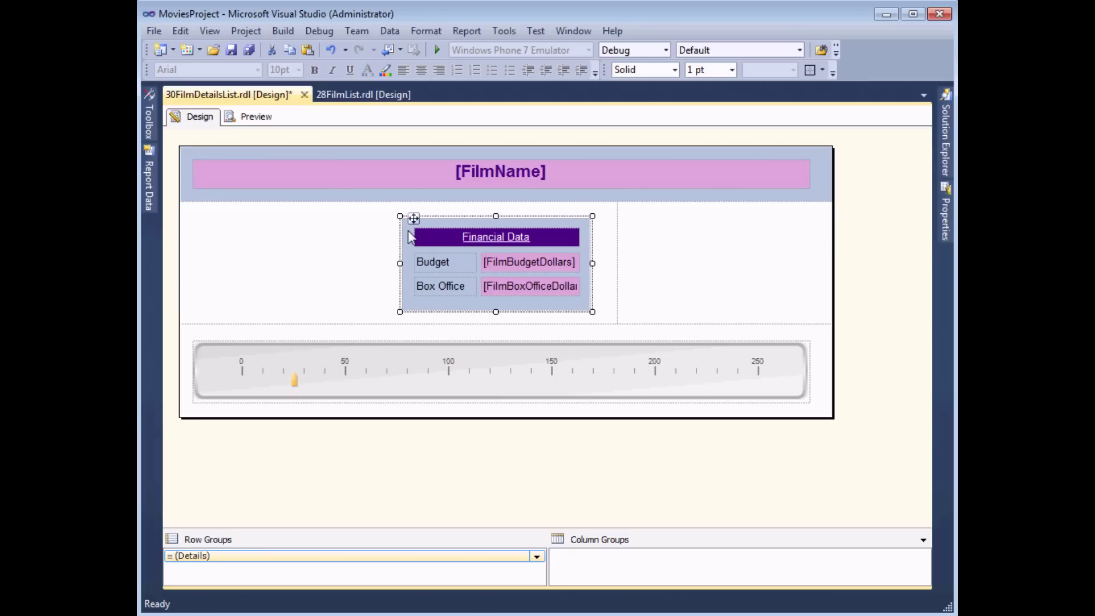
{"action": "right_click", "coordinate": [409, 230]}
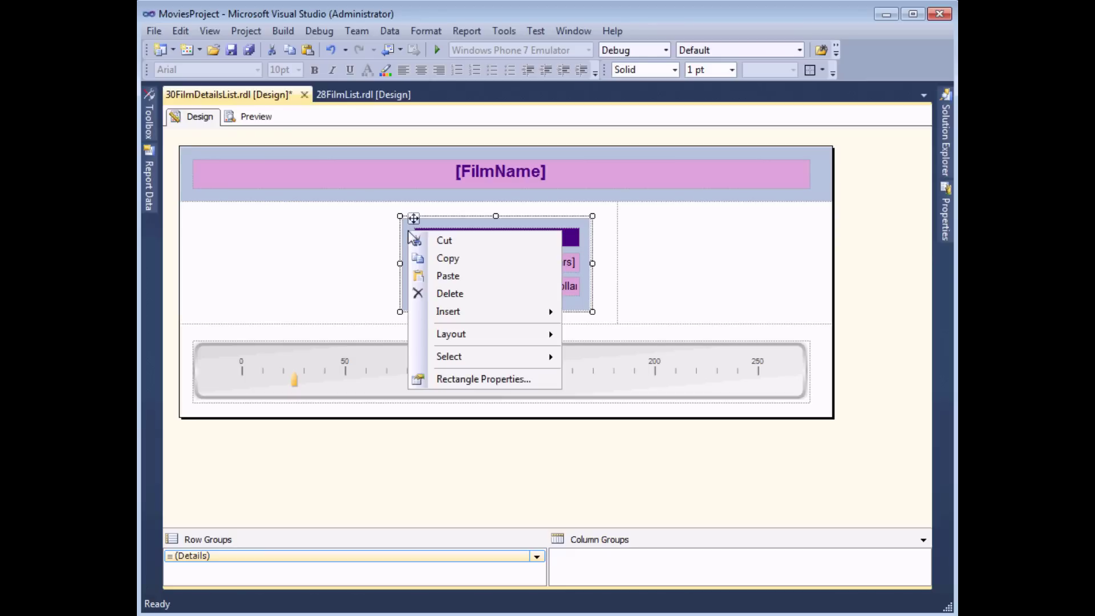
{"action": "left_click", "coordinate": [436, 259]}
{"action": "left_click", "coordinate": [223, 246]}
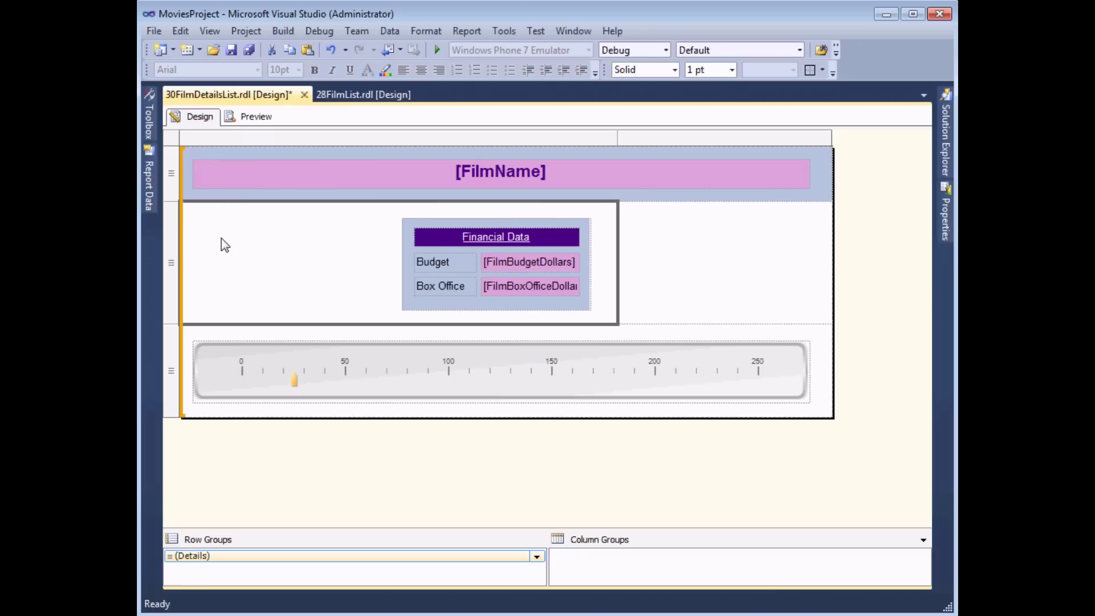
{"action": "right_click", "coordinate": [222, 240]}
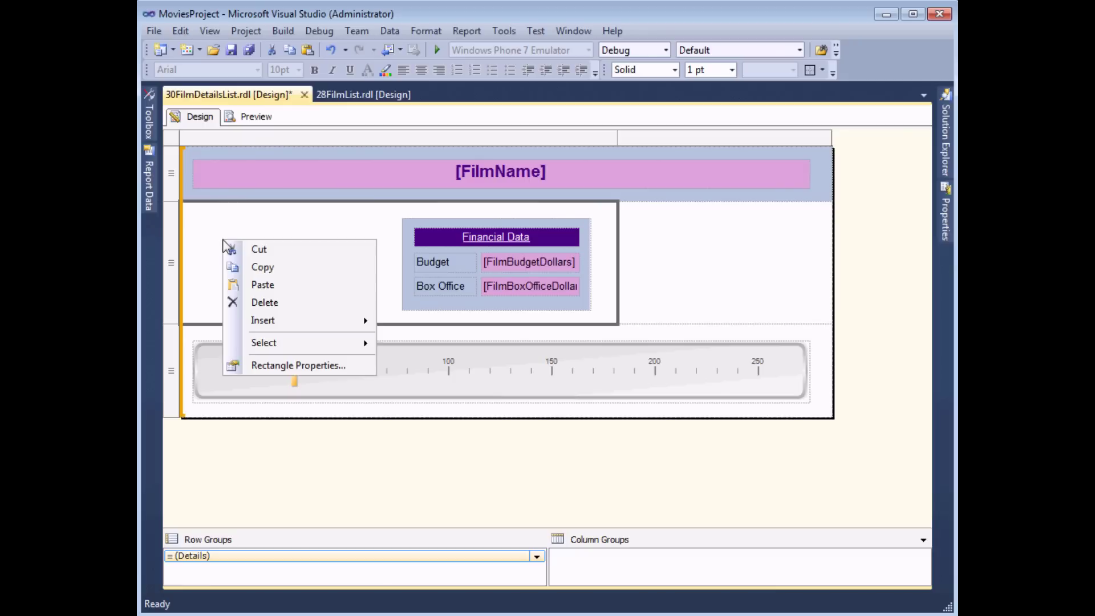
{"action": "left_click", "coordinate": [270, 286]}
{"action": "left_click_drag", "start_coordinate": [316, 217], "coordinate": [215, 218]}
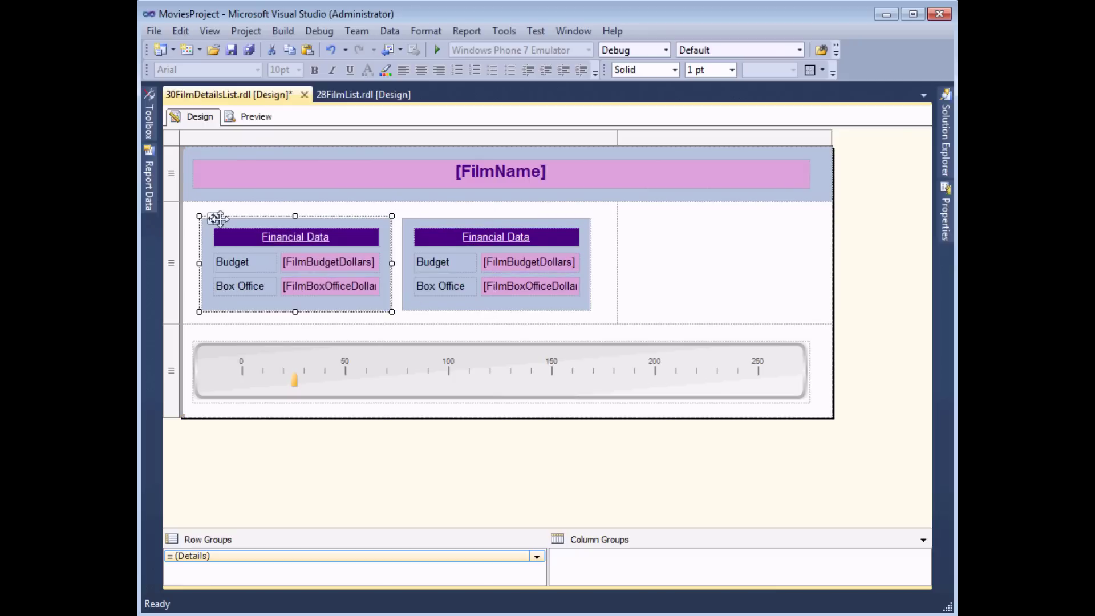
Paste another copy of the Financial Data rectangle into the second column's middle cell and narrow the first column slightly
{"action": "left_click", "coordinate": [689, 253]}
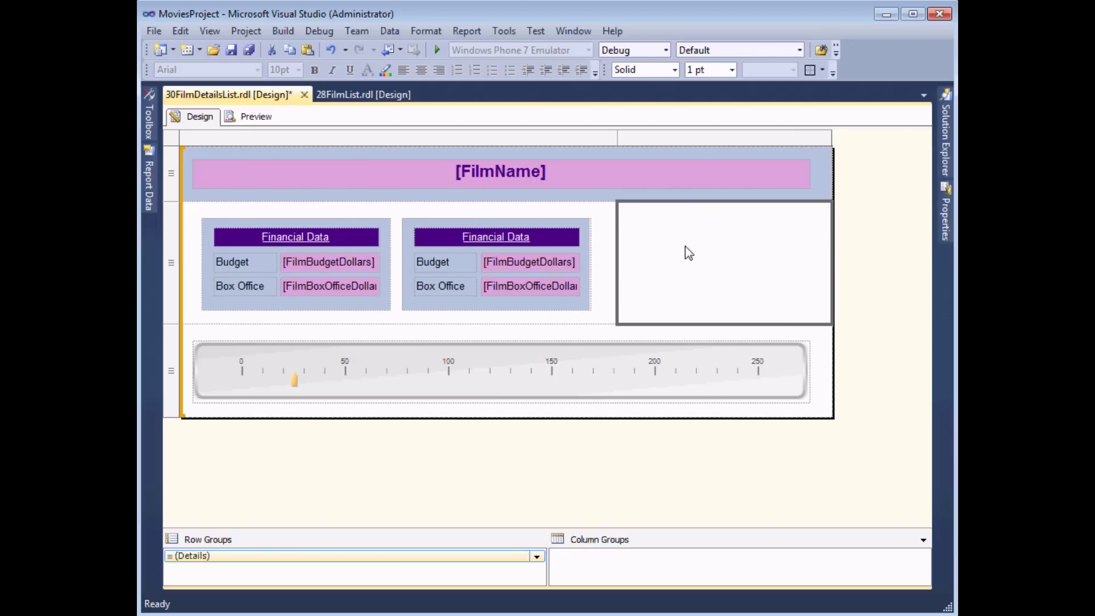
{"action": "right_click", "coordinate": [665, 241]}
{"action": "left_click", "coordinate": [689, 283]}
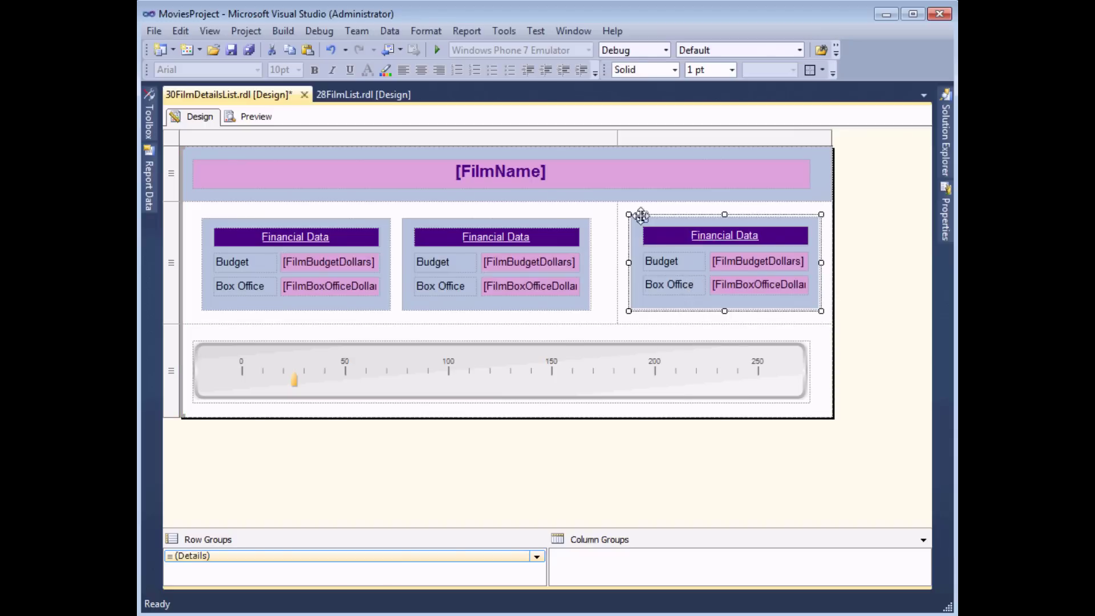
{"action": "left_click_drag", "start_coordinate": [615, 137], "coordinate": [606, 137]}
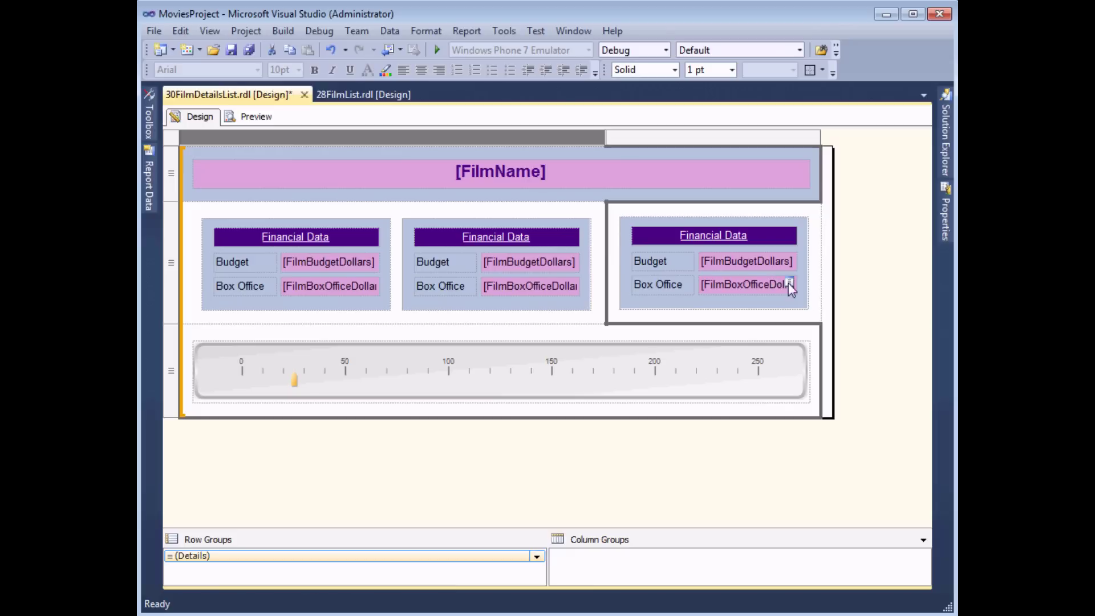
Change the first panel's two data fields to FilmReleaseDate in the upper row and FilmRunTimeMinutes in the lower row
{"action": "left_click", "coordinate": [867, 306]}
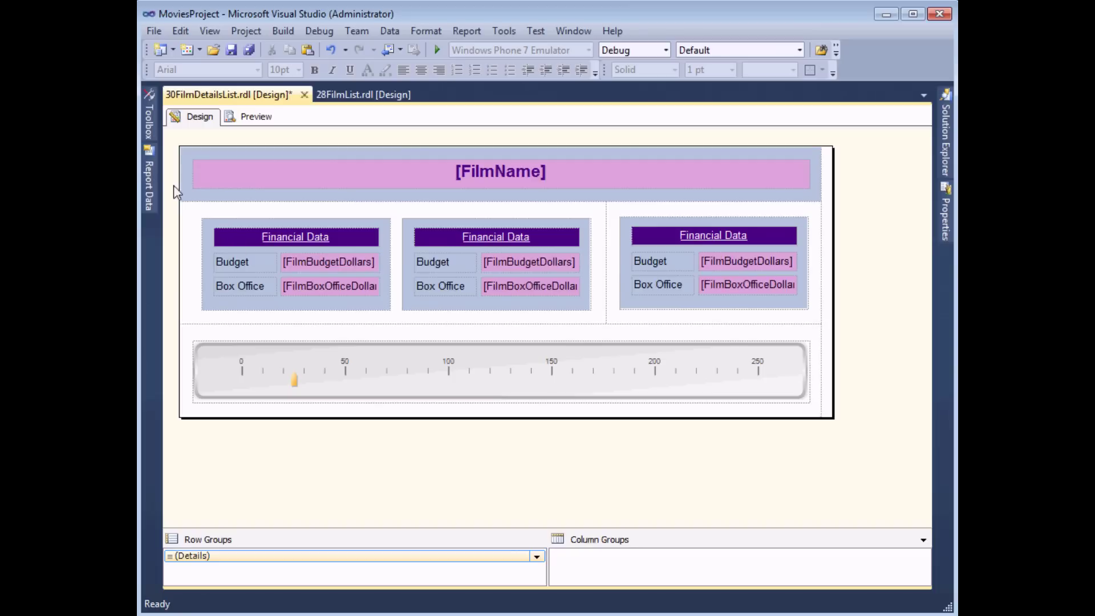
{"action": "mouse_move", "coordinate": [151, 184]}
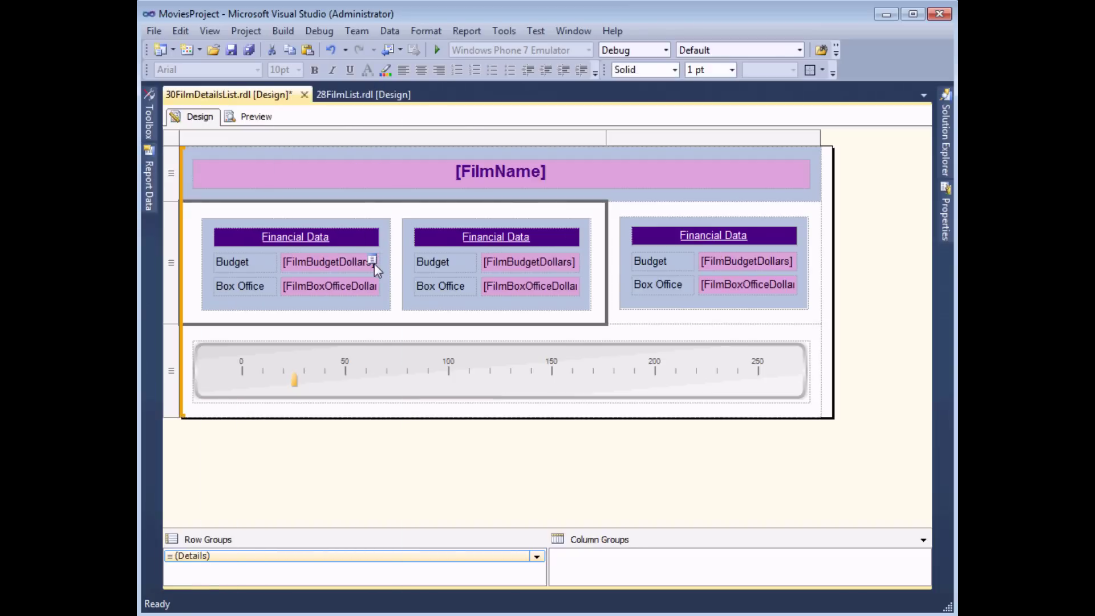
{"action": "left_click", "coordinate": [372, 260]}
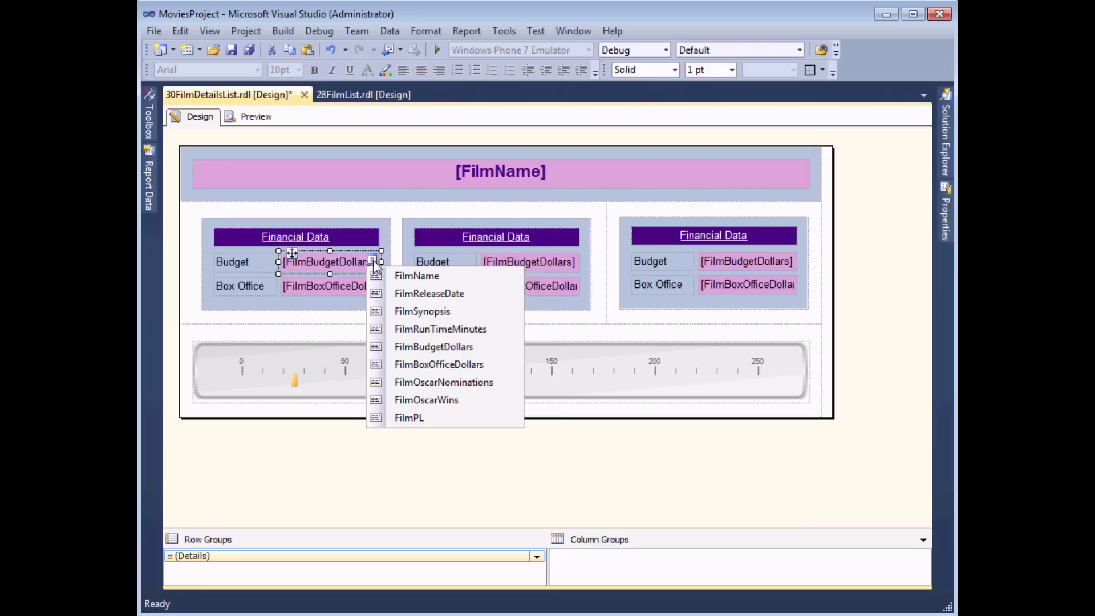
{"action": "left_click", "coordinate": [406, 293]}
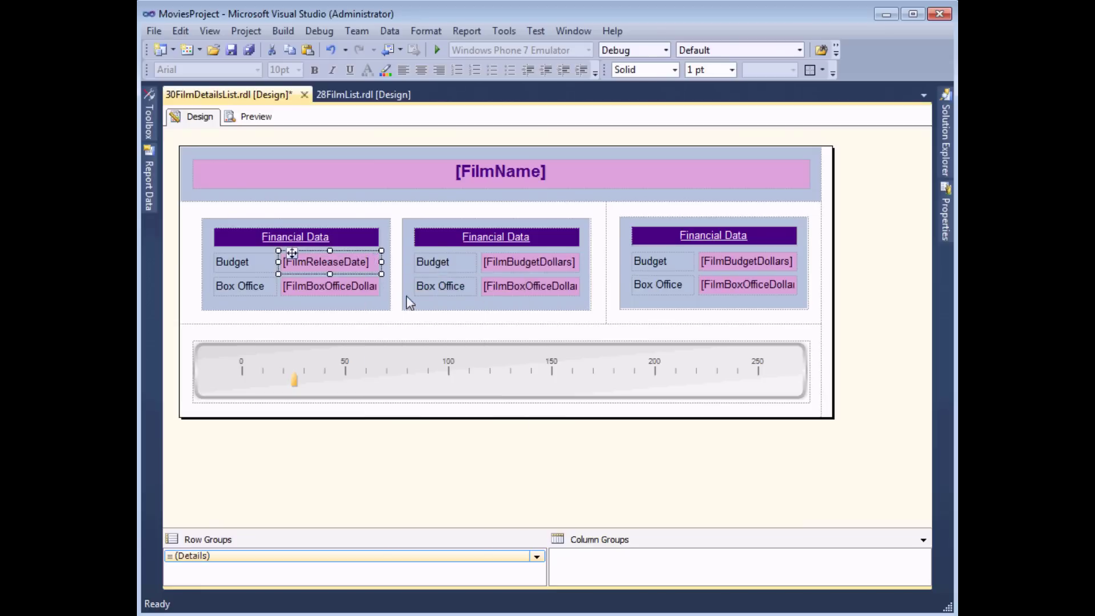
{"action": "left_click", "coordinate": [372, 285]}
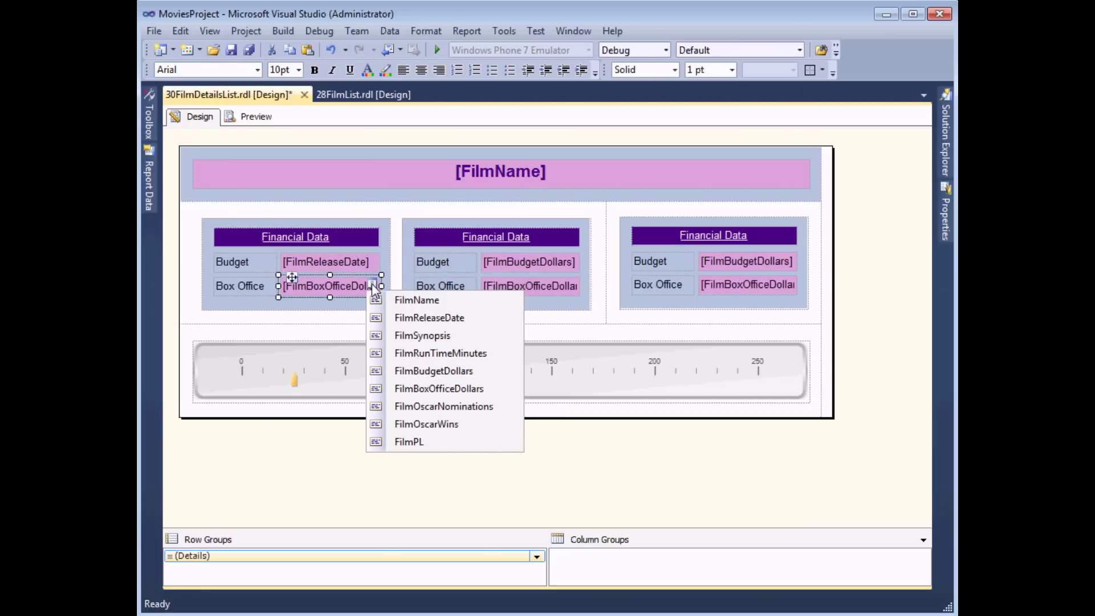
{"action": "left_click", "coordinate": [407, 353]}
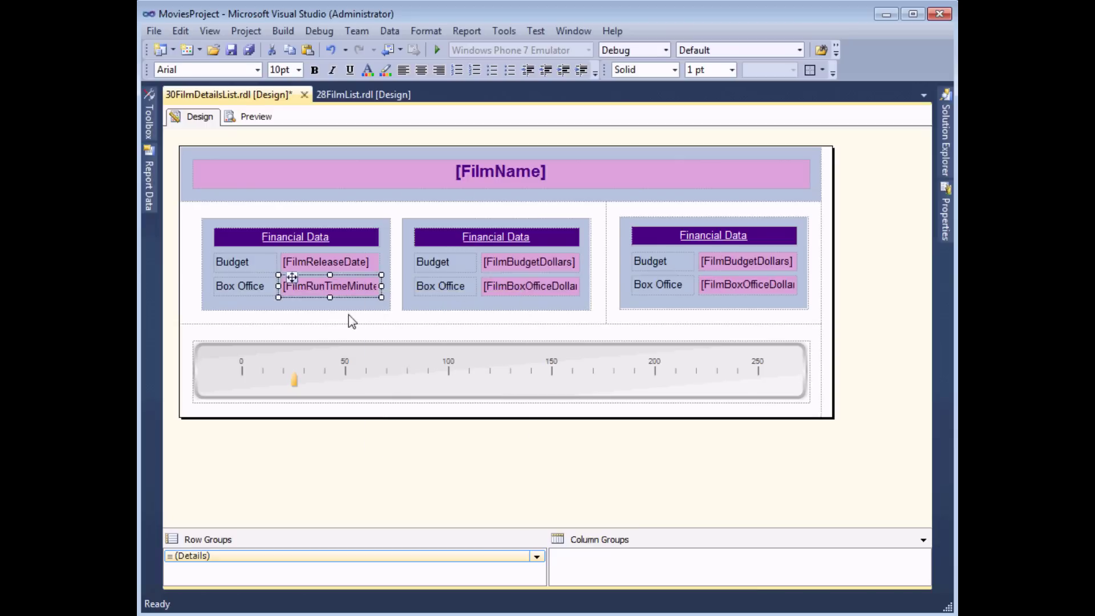
Change the first panel's heading to Basic Data
{"action": "left_click", "coordinate": [301, 236]}
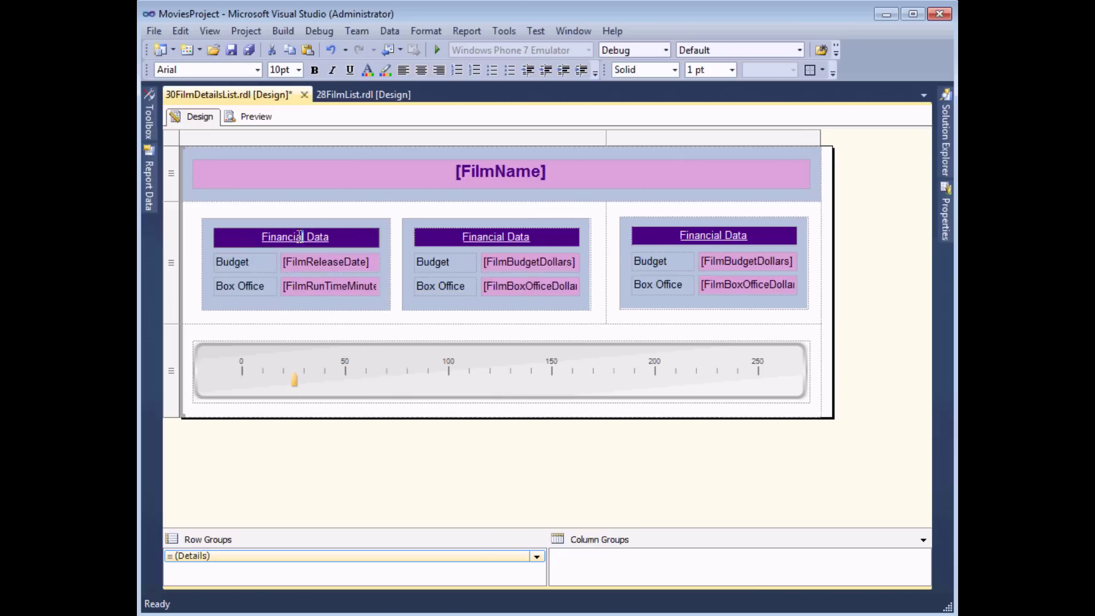
{"action": "left_click_drag", "start_coordinate": [304, 236], "coordinate": [263, 236]}
{"action": "type", "text": "Basic"}
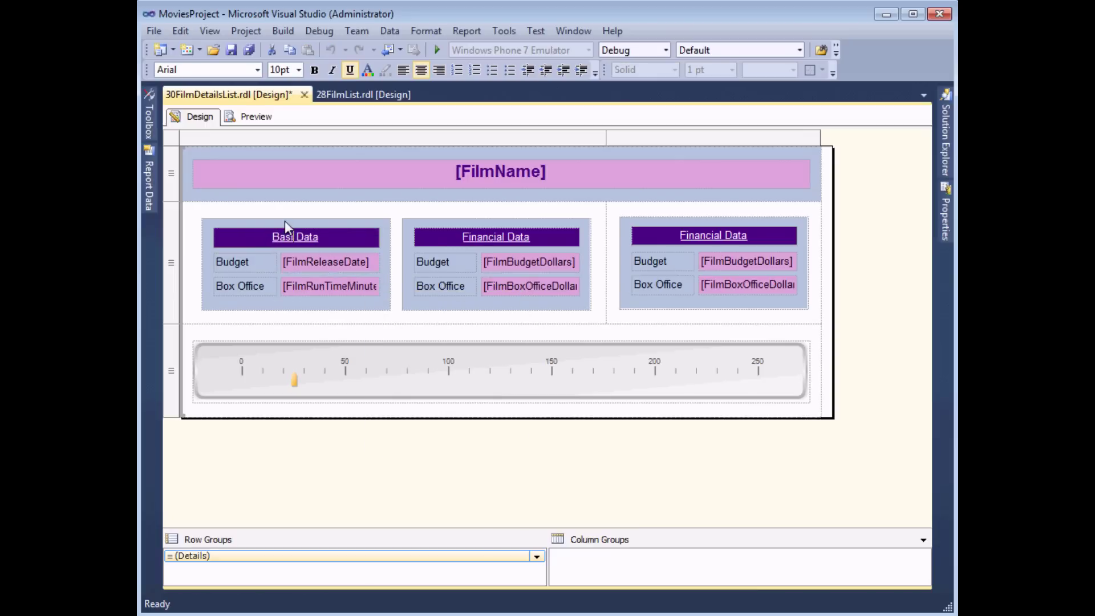
Relabel the two rows of the Basic Data panel as Released and Run time
{"action": "left_click", "coordinate": [250, 267]}
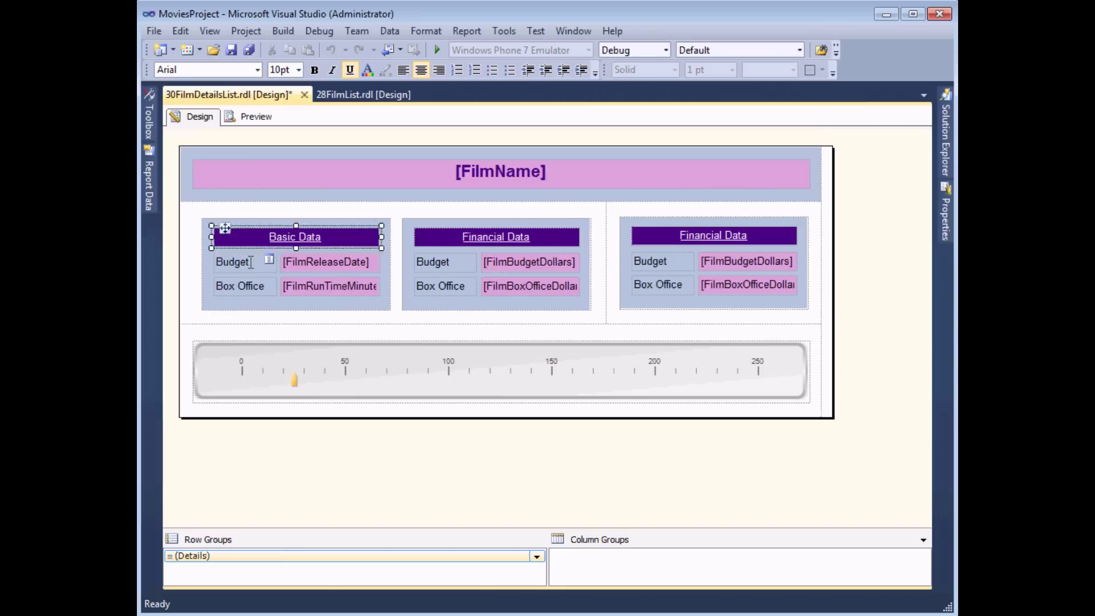
{"action": "left_click_drag", "start_coordinate": [250, 267], "coordinate": [208, 265]}
{"action": "type", "text": "R"}
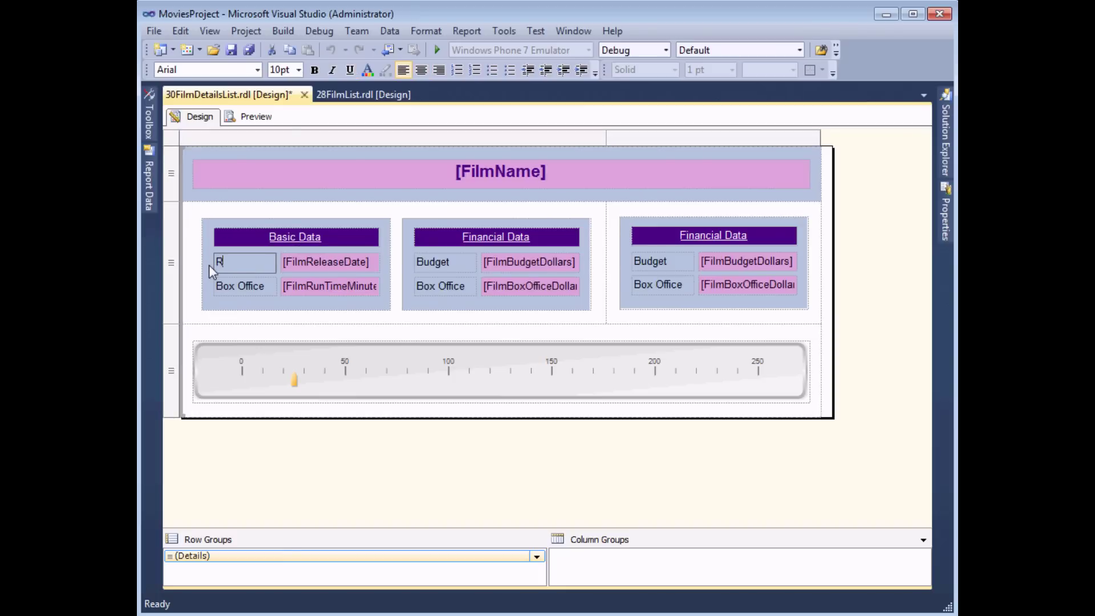
{"action": "type", "text": "eleased on"}
{"action": "left_click", "coordinate": [259, 289]}
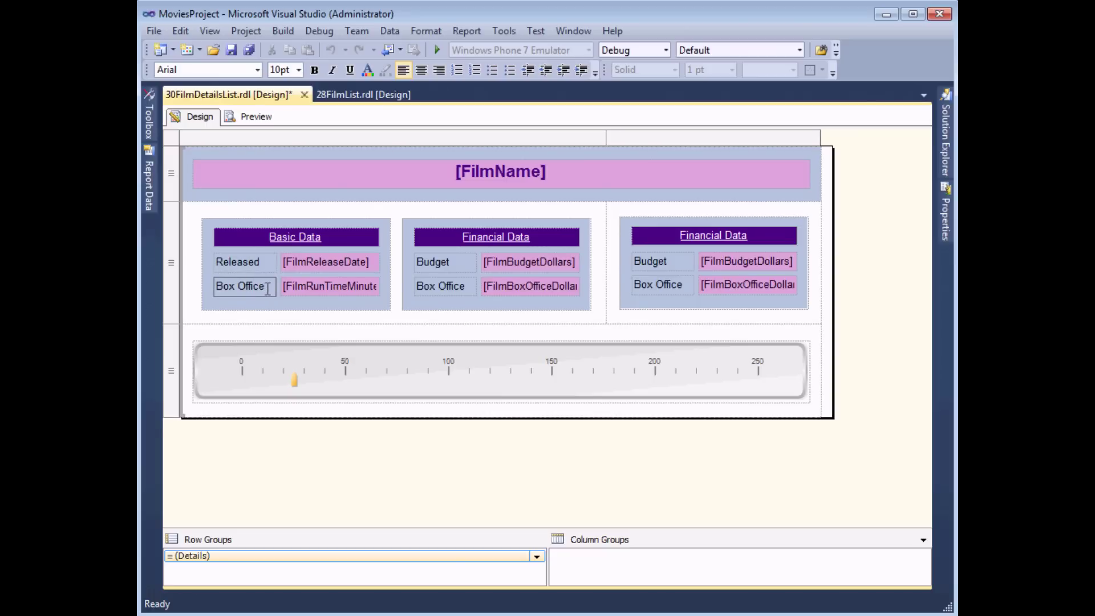
{"action": "left_click_drag", "start_coordinate": [264, 289], "coordinate": [216, 289]}
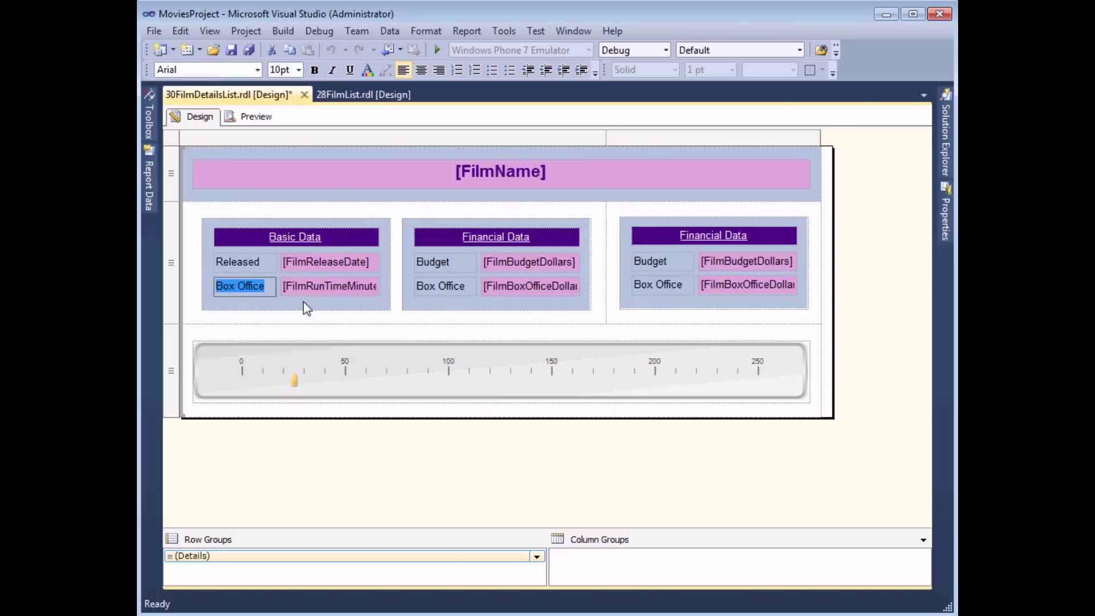
{"action": "type", "text": "Run time"}
{"action": "left_click", "coordinate": [267, 261]}
{"action": "left_click", "coordinate": [259, 265]}
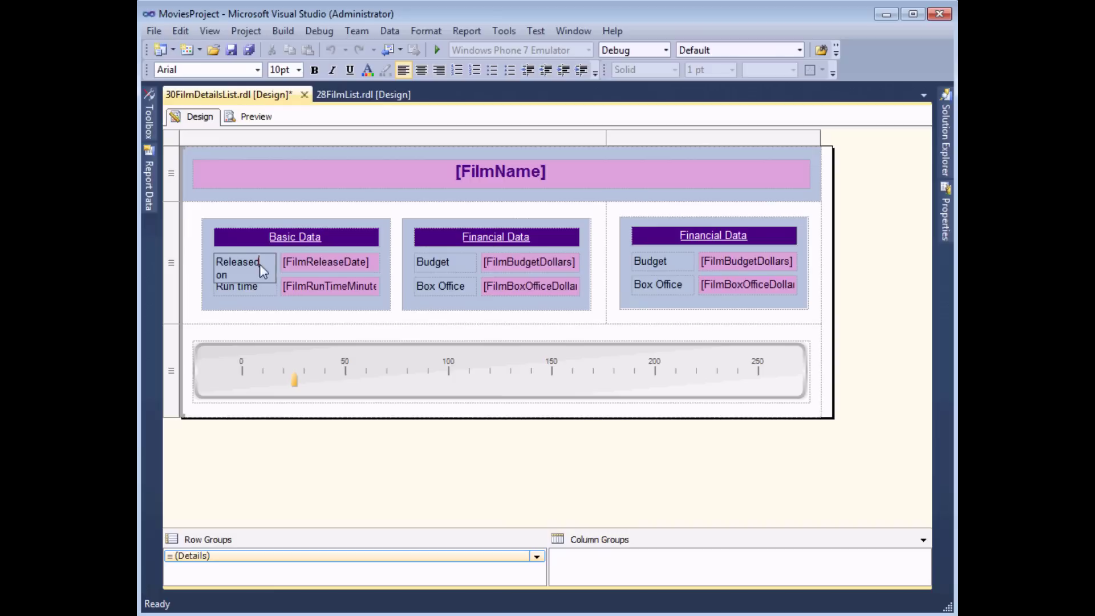
{"action": "double_click", "coordinate": [232, 274]}
{"action": "key", "text": "BackSpace"}
{"action": "key", "text": "BackSpace"}
Change the third panel's two data fields to FilmOscarNominations in the upper row and FilmOscarWins in the lower row
{"action": "left_click", "coordinate": [661, 266]}
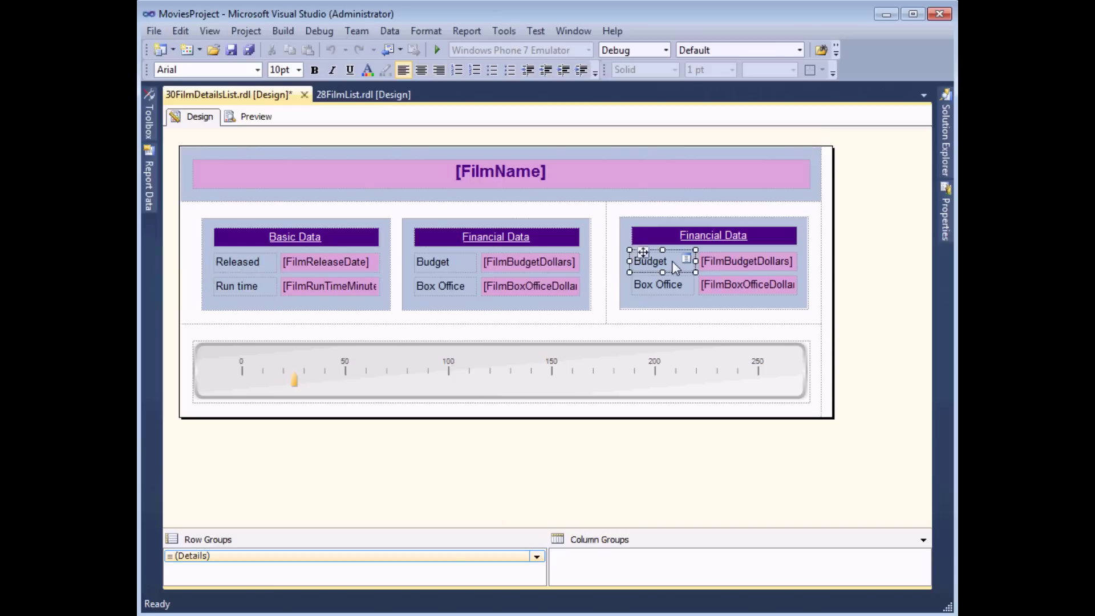
{"action": "left_click", "coordinate": [661, 265]}
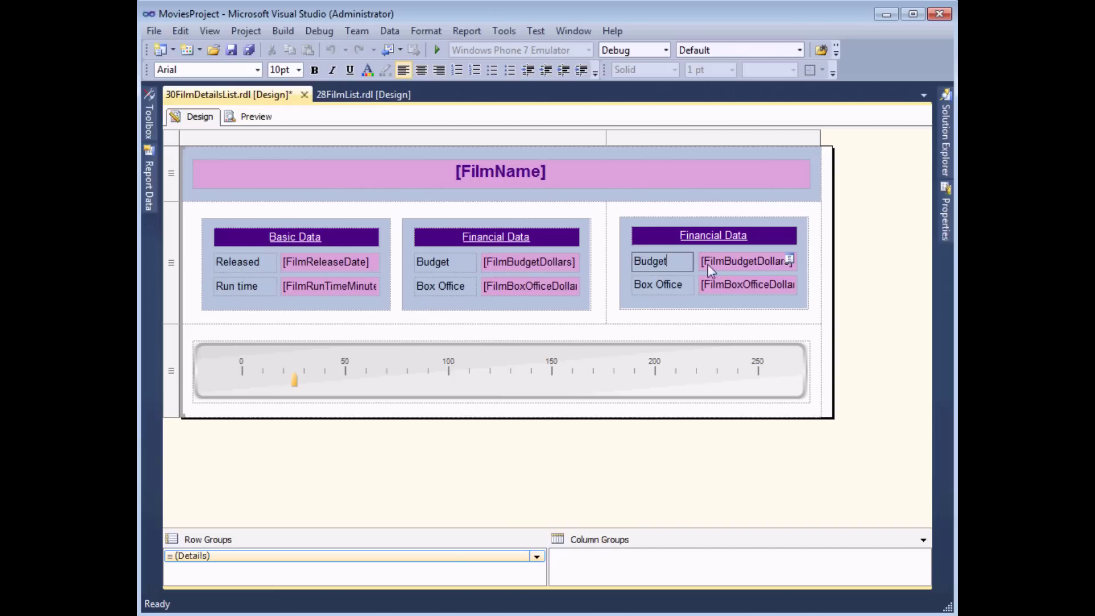
{"action": "left_click", "coordinate": [790, 261]}
{"action": "left_click", "coordinate": [862, 381]}
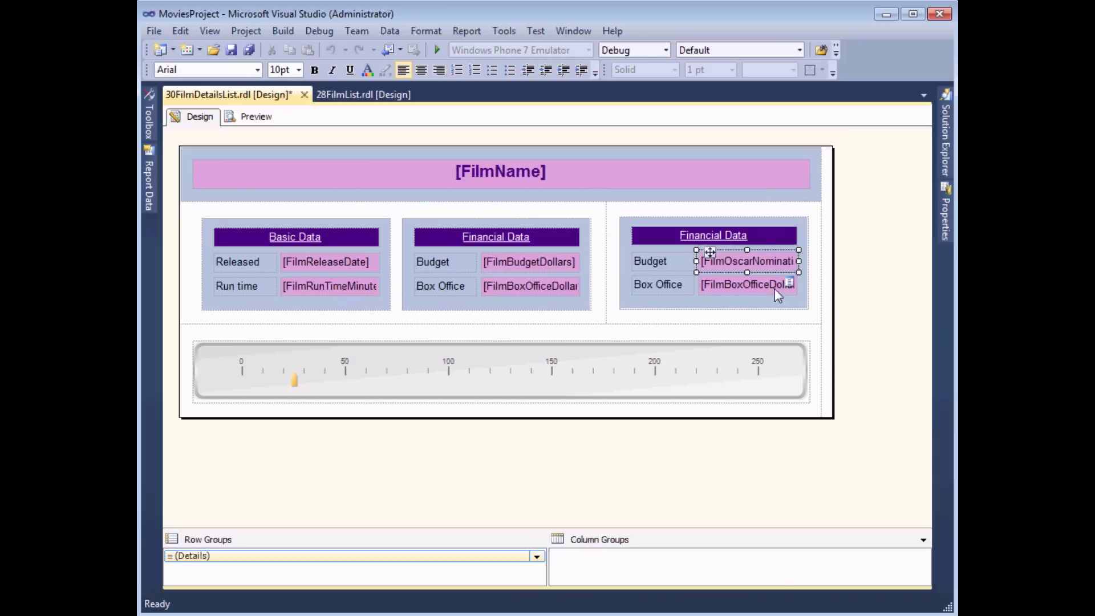
{"action": "left_click", "coordinate": [790, 285]}
{"action": "left_click", "coordinate": [844, 422]}
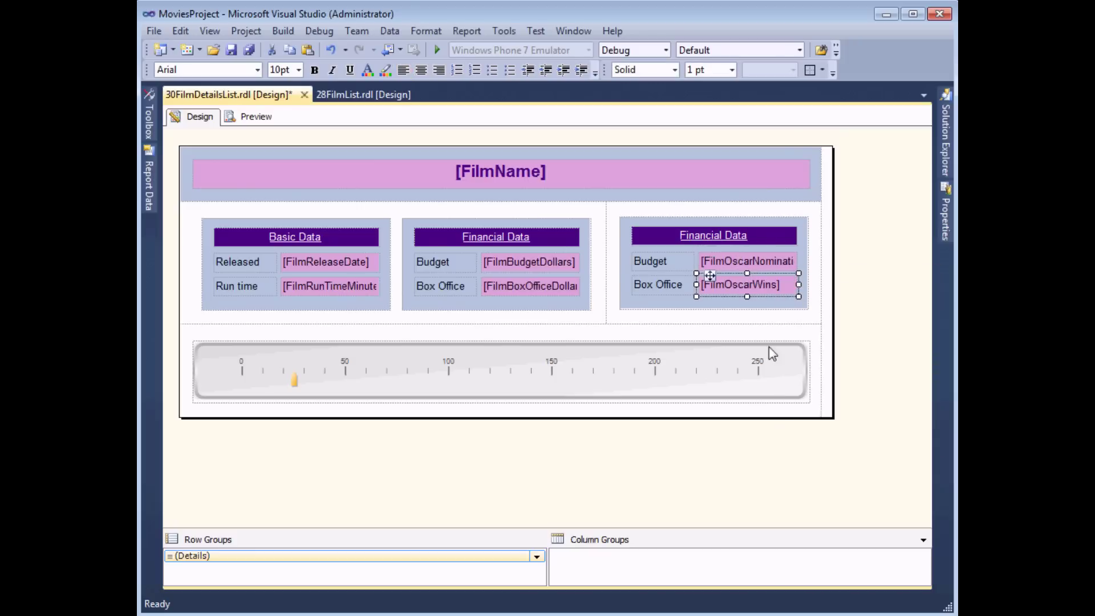
Relabel the two rows of the third panel as Noms and Wins
{"action": "left_click", "coordinate": [672, 260]}
{"action": "left_click_drag", "start_coordinate": [671, 260], "coordinate": [628, 262]}
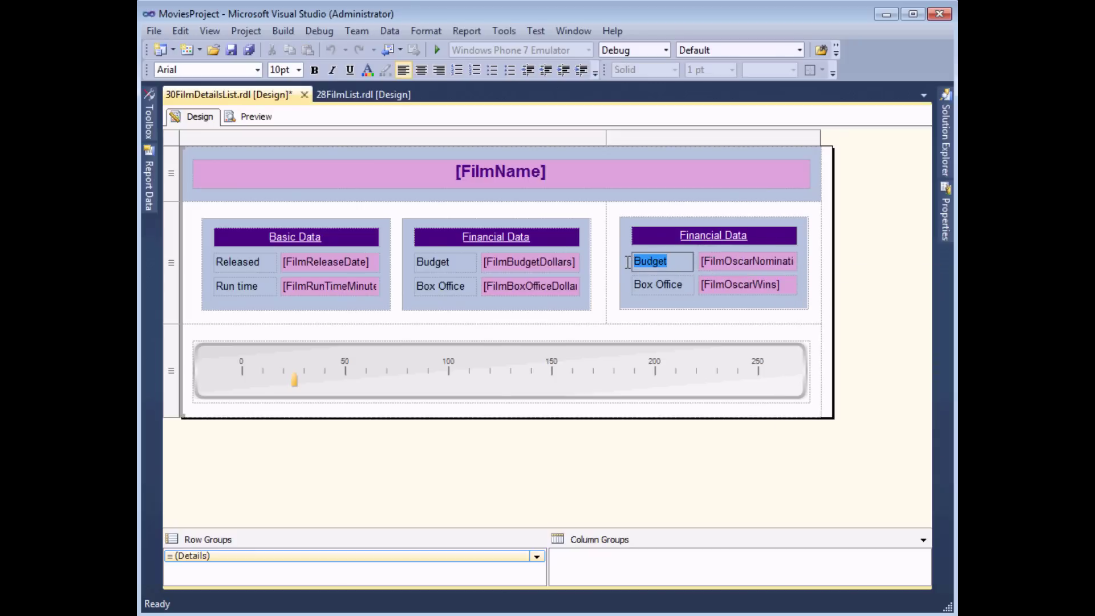
{"action": "type", "text": "Noms"}
{"action": "left_click", "coordinate": [685, 288]}
{"action": "left_click", "coordinate": [684, 286]}
{"action": "left_click_drag", "start_coordinate": [683, 286], "coordinate": [631, 288]}
{"action": "type", "text": "Wins"}
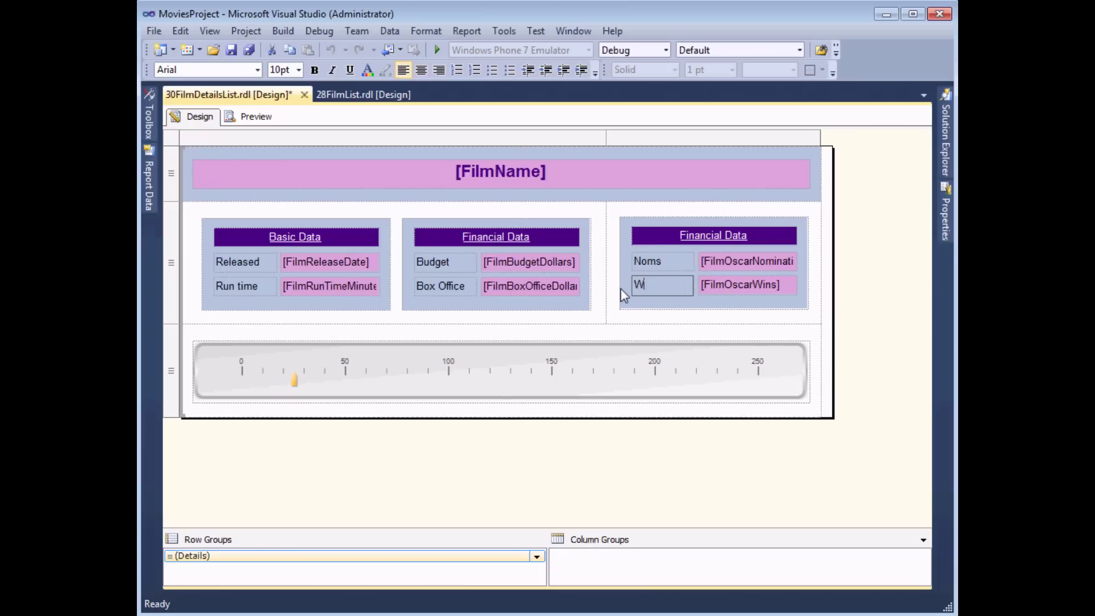
Change the third panel's heading to Award Data
{"action": "left_click", "coordinate": [707, 235]}
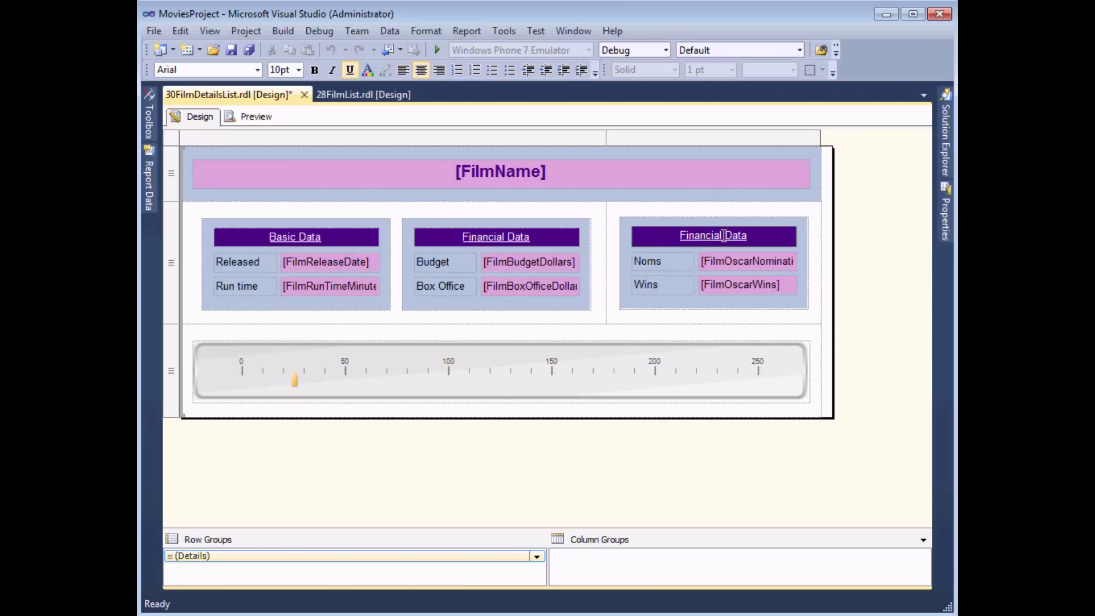
{"action": "left_click_drag", "start_coordinate": [723, 235], "coordinate": [635, 242]}
{"action": "type", "text": "Award"}
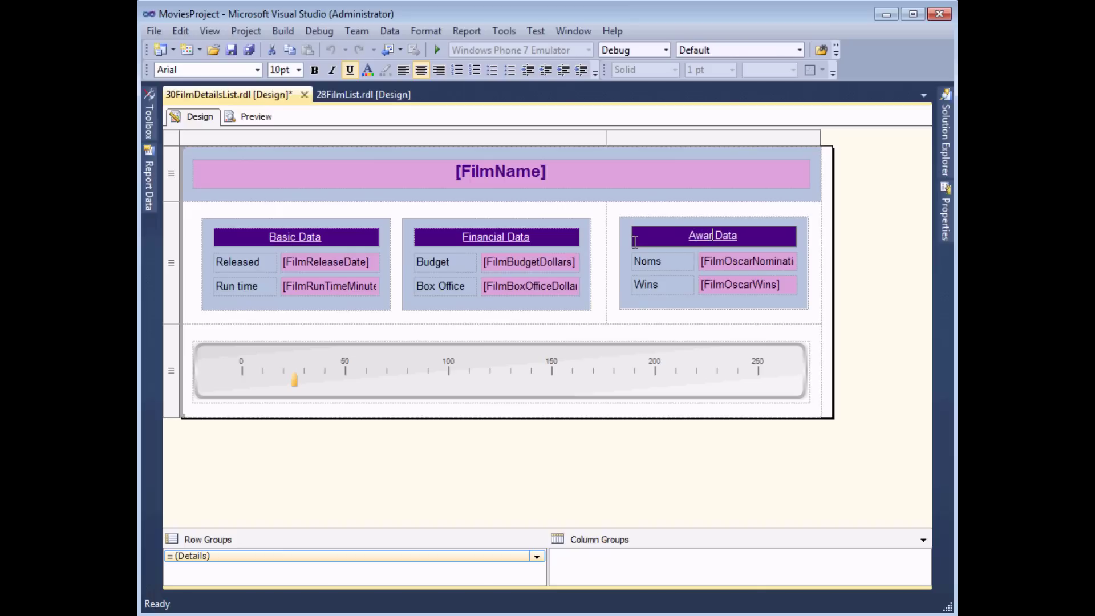
{"action": "left_click", "coordinate": [883, 325]}
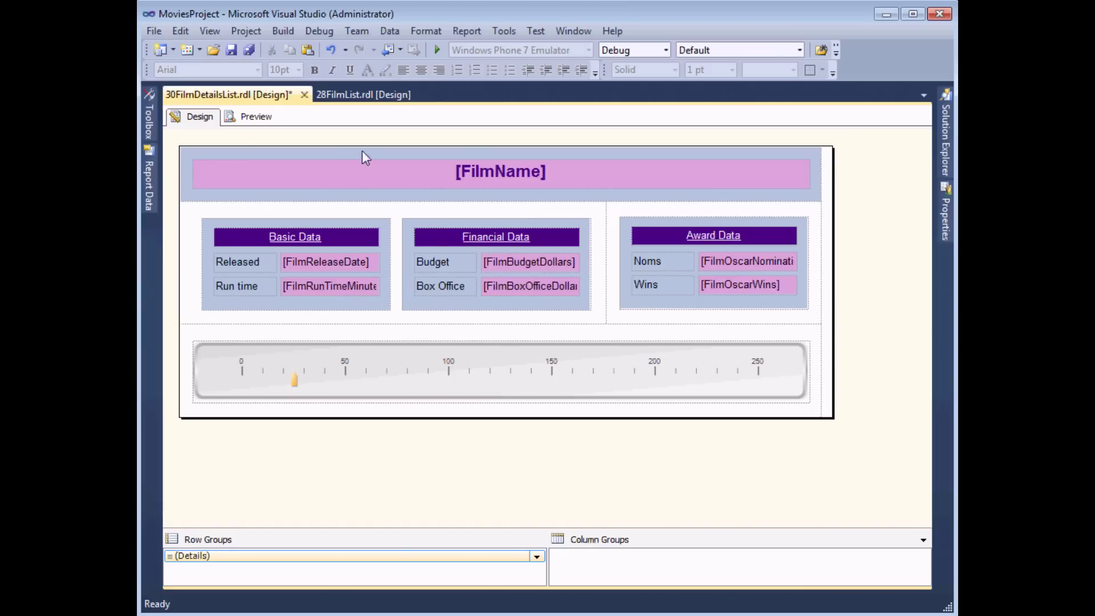
Preview the report and look through the films on its first page
{"action": "left_click", "coordinate": [249, 117]}
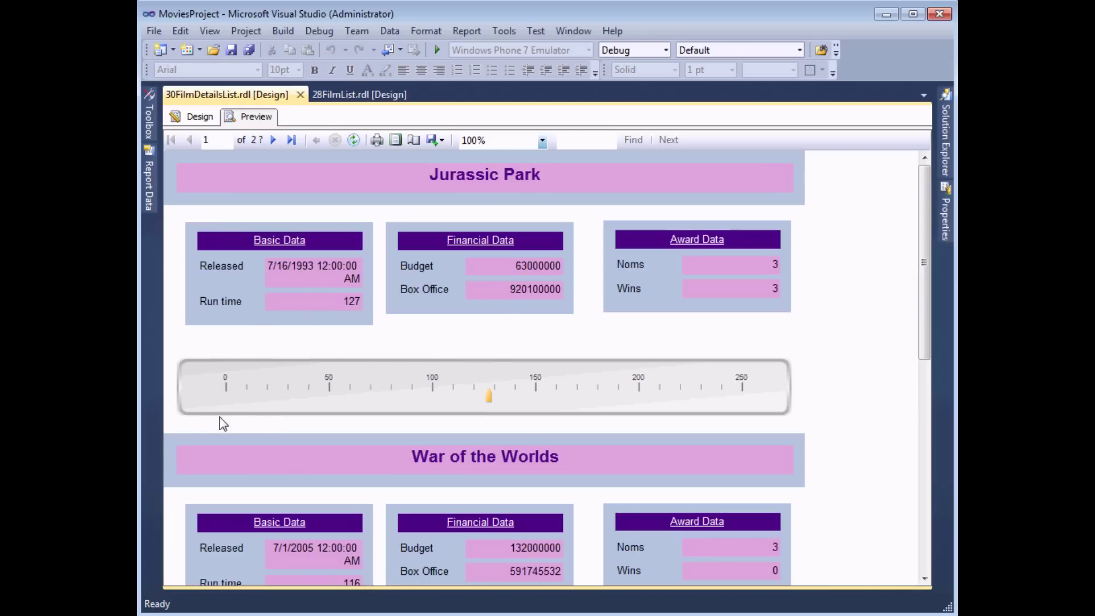
{"action": "left_click_drag", "start_coordinate": [925, 251], "coordinate": [949, 479]}
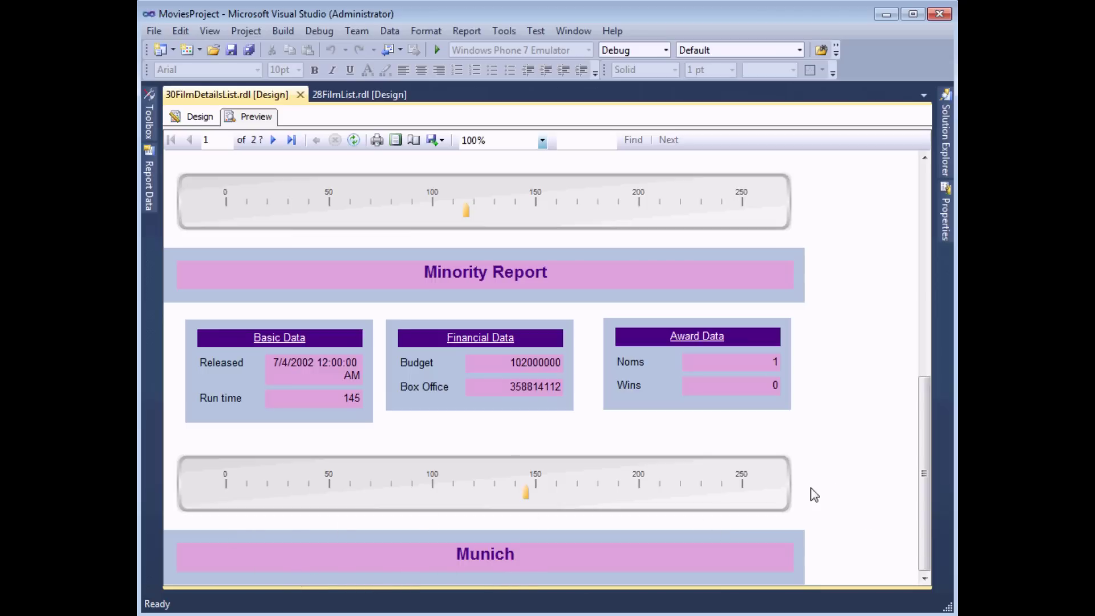
{"action": "left_click_drag", "start_coordinate": [924, 476], "coordinate": [926, 265]}
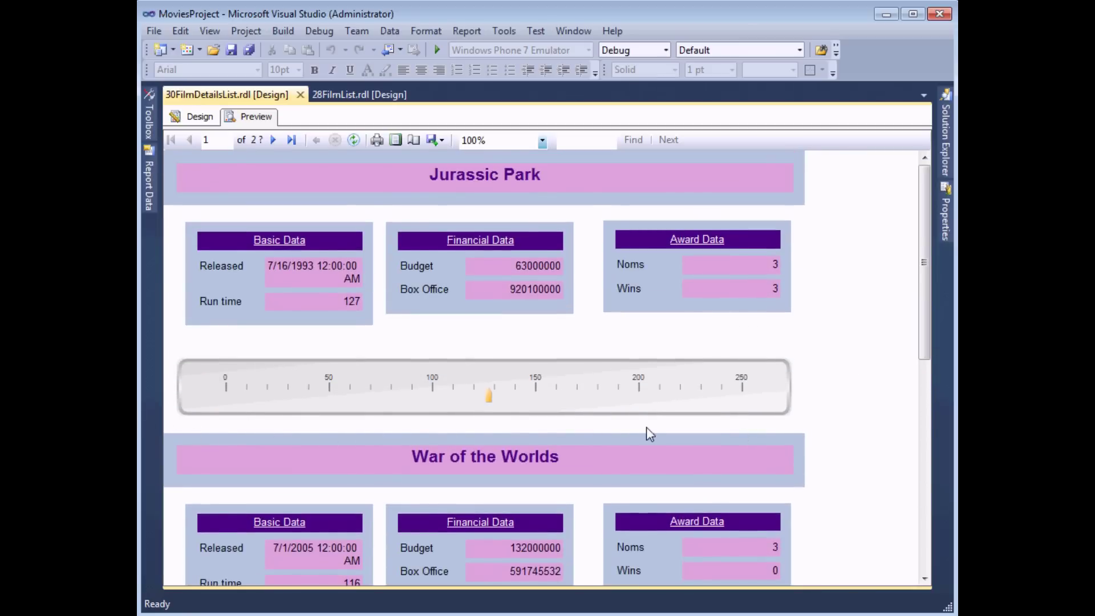
Return to the design, enlarge the grouping area and set the Details group to page break between each instance of the group
{"action": "left_click", "coordinate": [191, 118]}
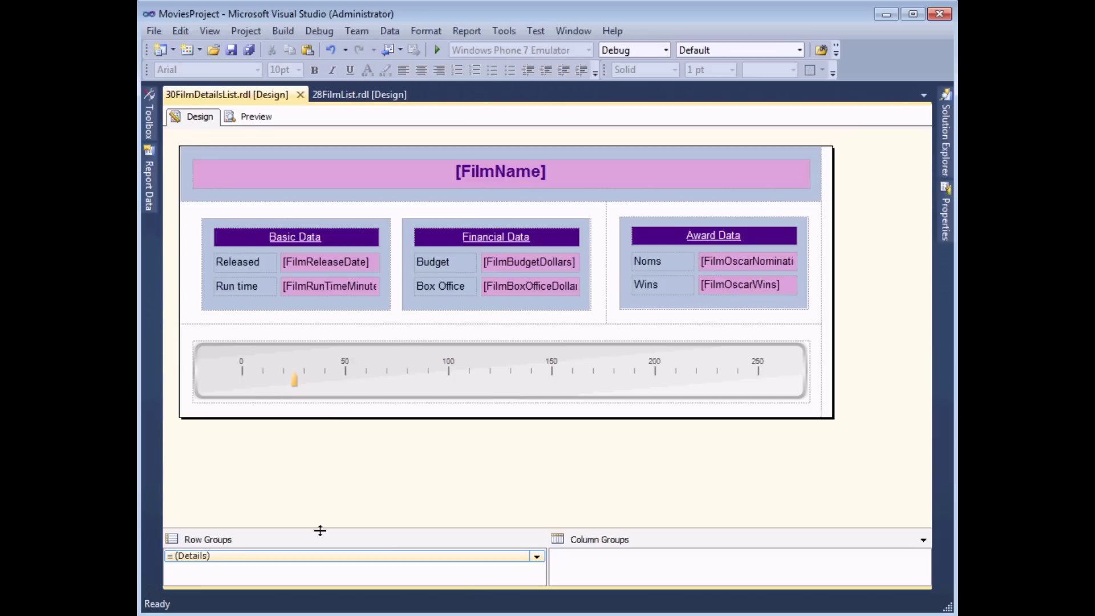
{"action": "left_click_drag", "start_coordinate": [330, 528], "coordinate": [335, 453]}
{"action": "left_click", "coordinate": [233, 482]}
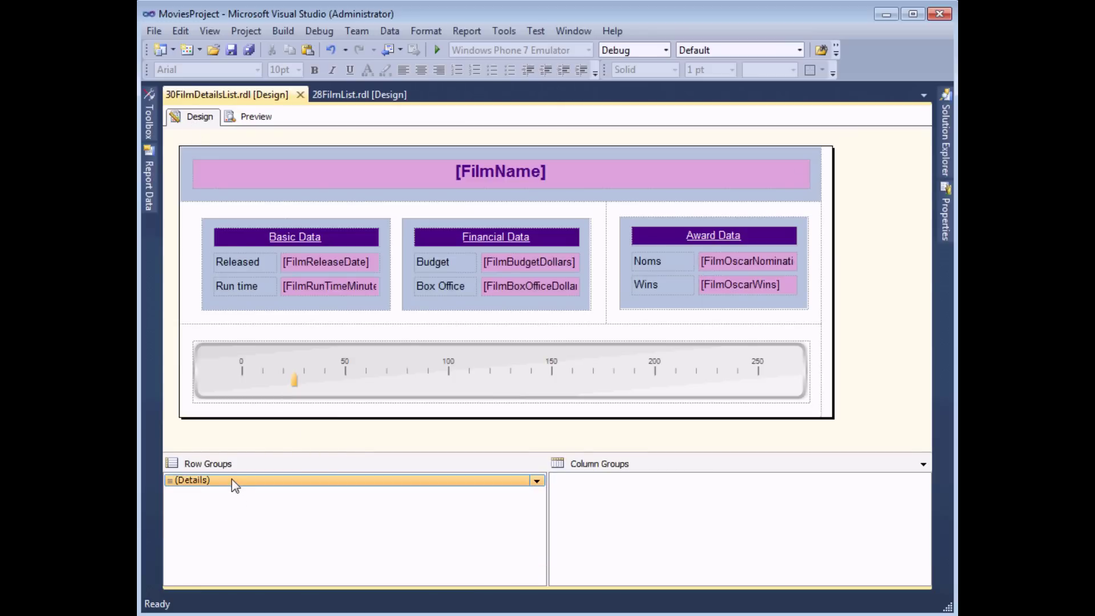
{"action": "right_click", "coordinate": [232, 482]}
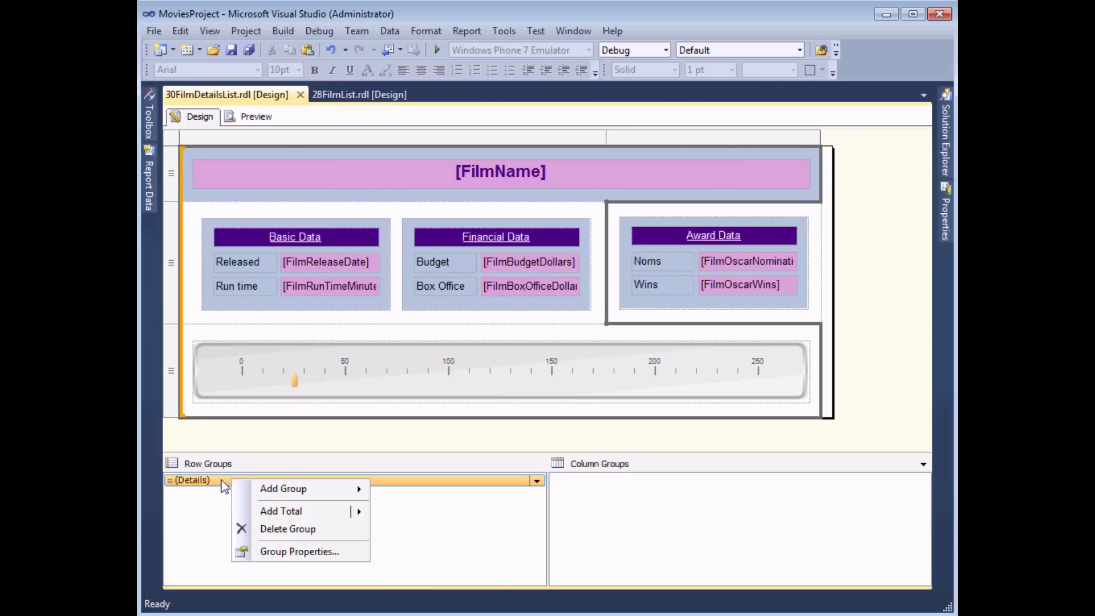
{"action": "left_click", "coordinate": [328, 552]}
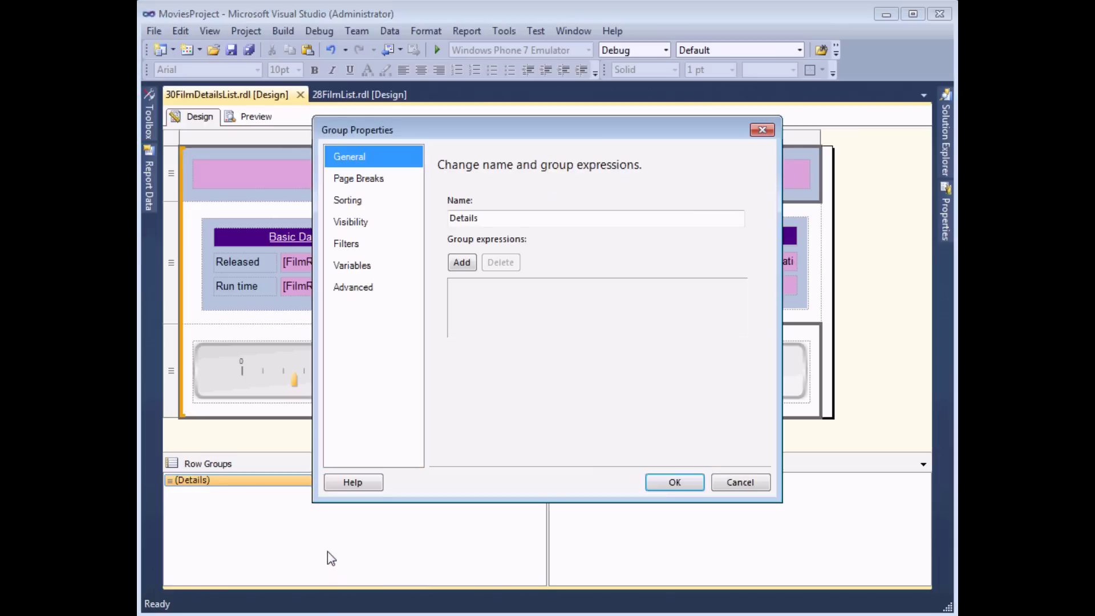
{"action": "left_click", "coordinate": [414, 182]}
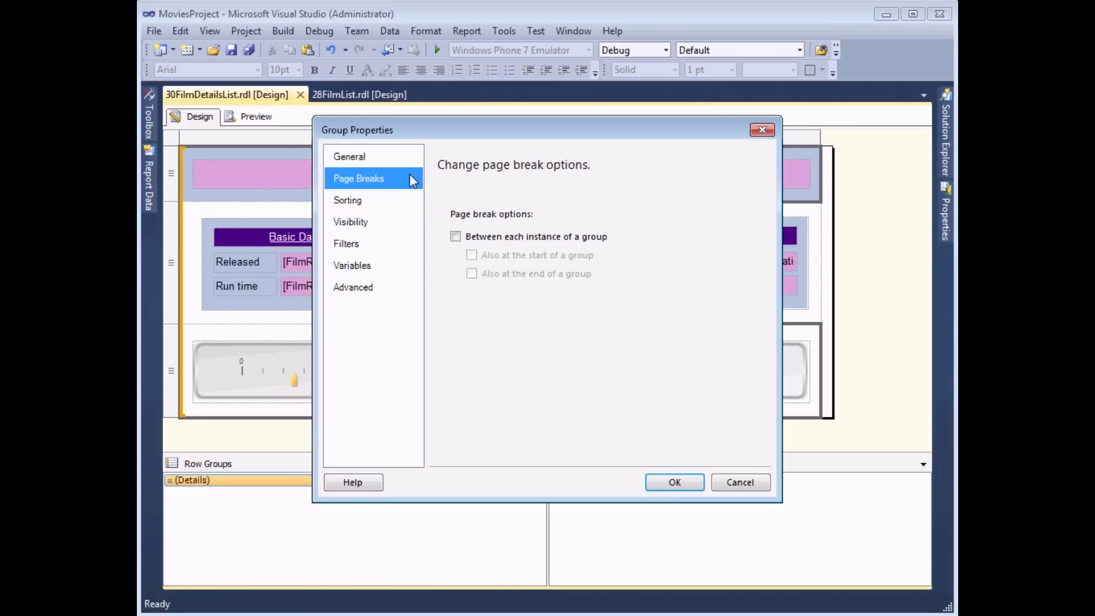
{"action": "left_click", "coordinate": [455, 238]}
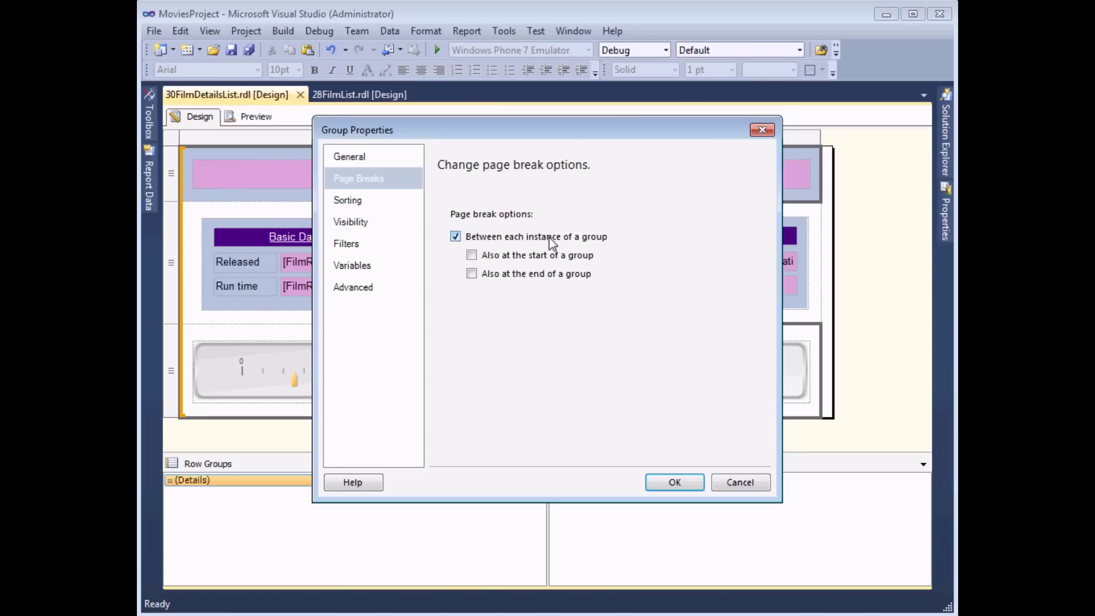
{"action": "left_click", "coordinate": [676, 483]}
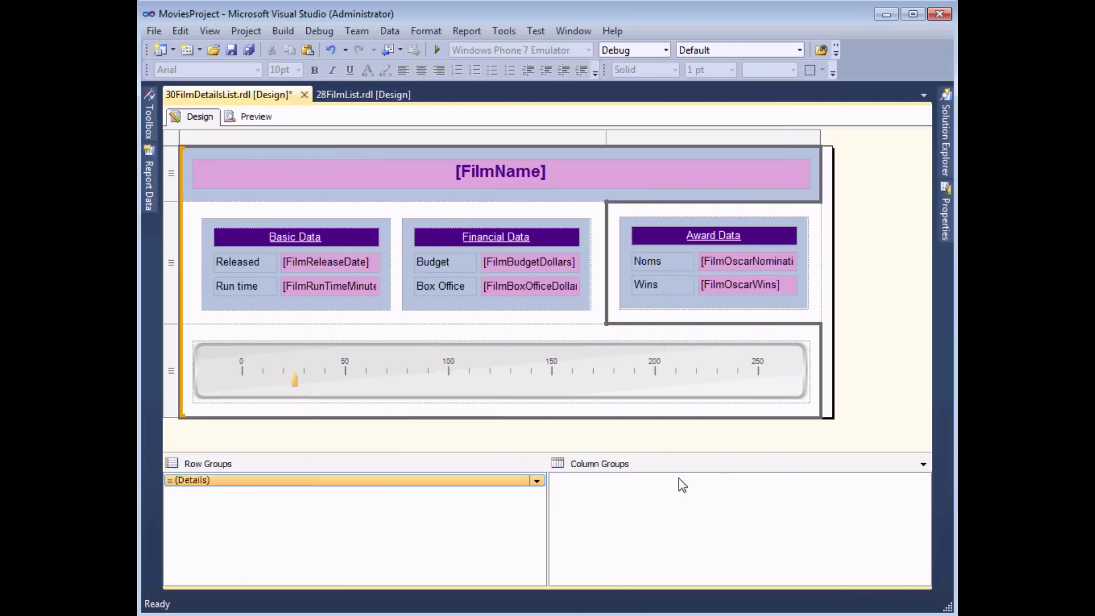
Preview the report again and page forward through the individual films
{"action": "left_click", "coordinate": [265, 121]}
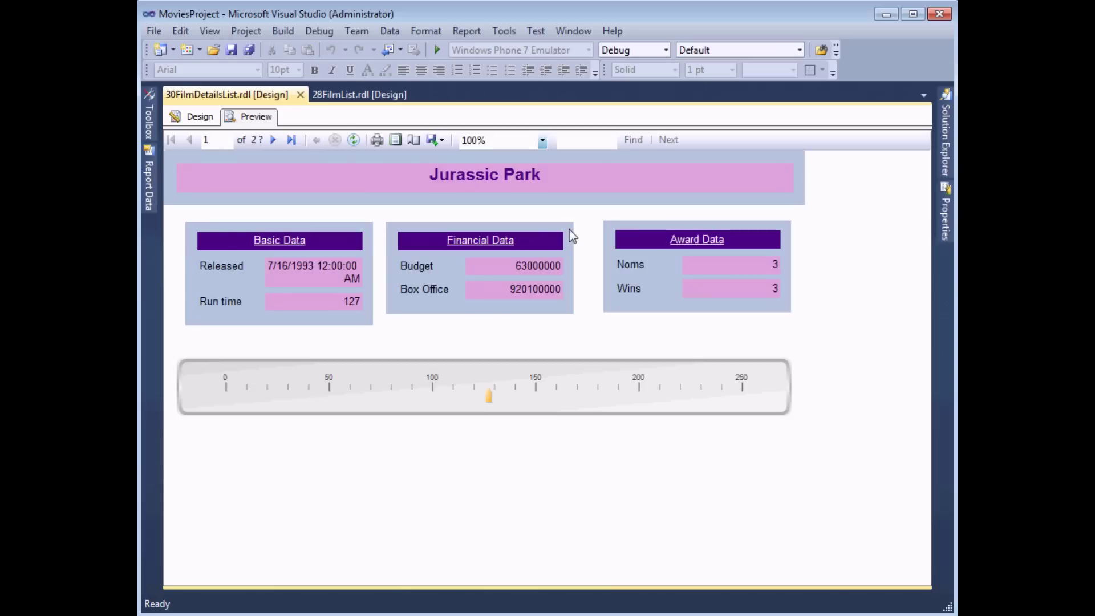
{"action": "left_click", "coordinate": [274, 141]}
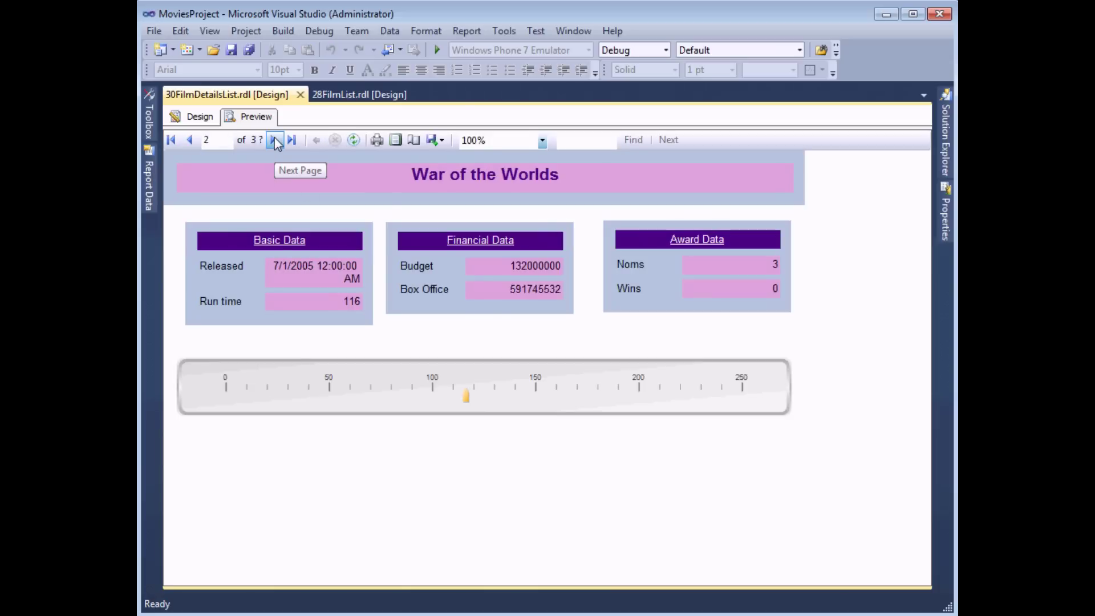
{"action": "left_click", "coordinate": [275, 140]}
{"action": "left_click", "coordinate": [275, 141]}
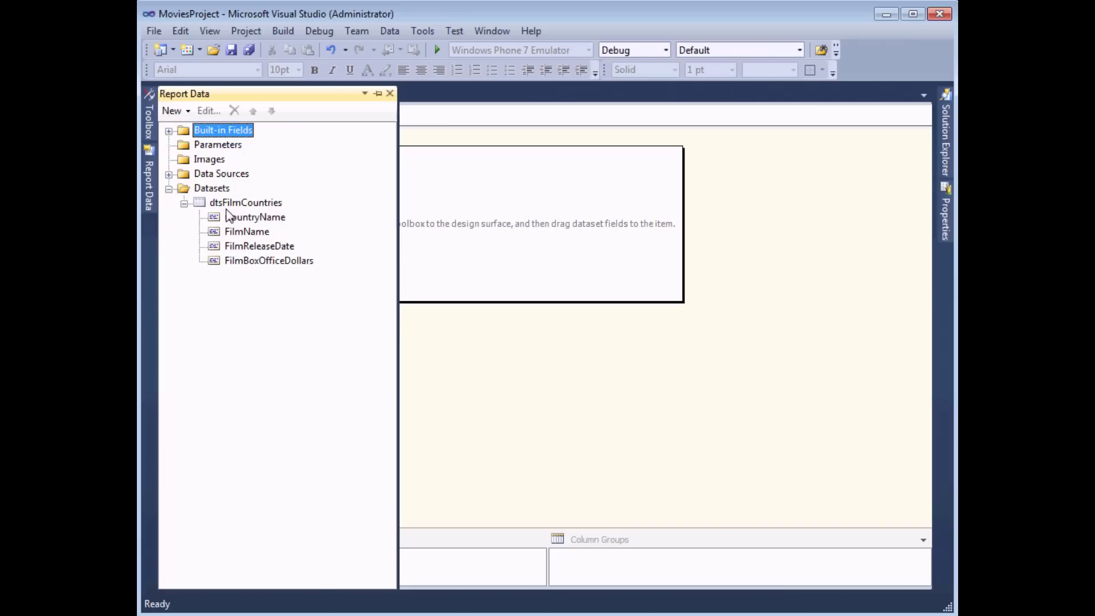
Add a list to the empty report, enlarge it to about the full report width, and place the CountryName field near its upper-left corner
{"action": "left_click", "coordinate": [437, 257]}
{"action": "mouse_move", "coordinate": [150, 120]}
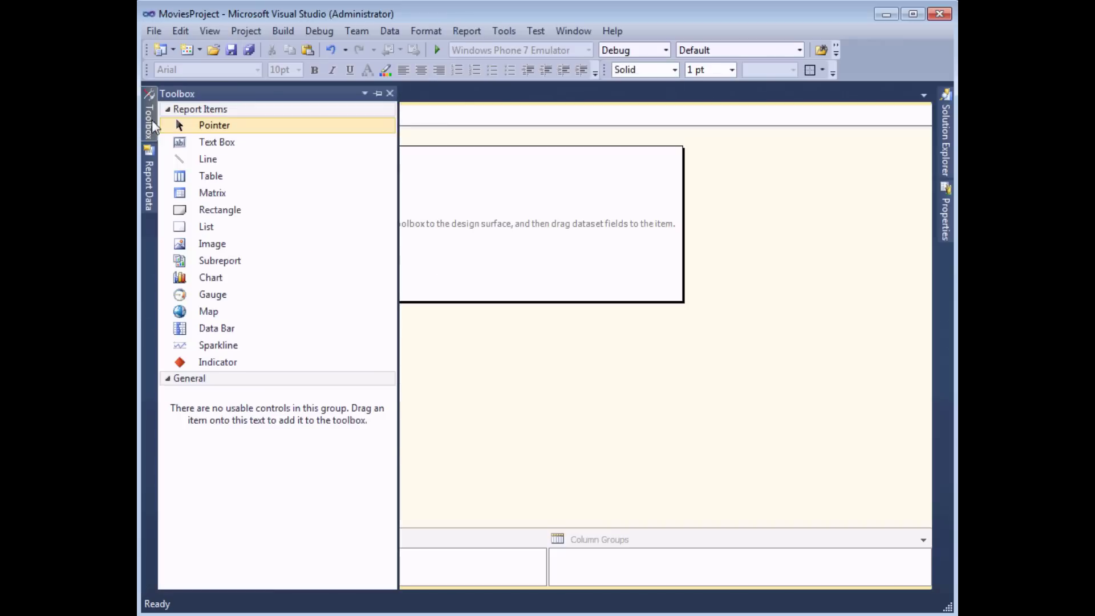
{"action": "left_click_drag", "start_coordinate": [183, 228], "coordinate": [442, 217]}
{"action": "left_click", "coordinate": [317, 157]}
{"action": "left_click_drag", "start_coordinate": [333, 146], "coordinate": [834, 146]}
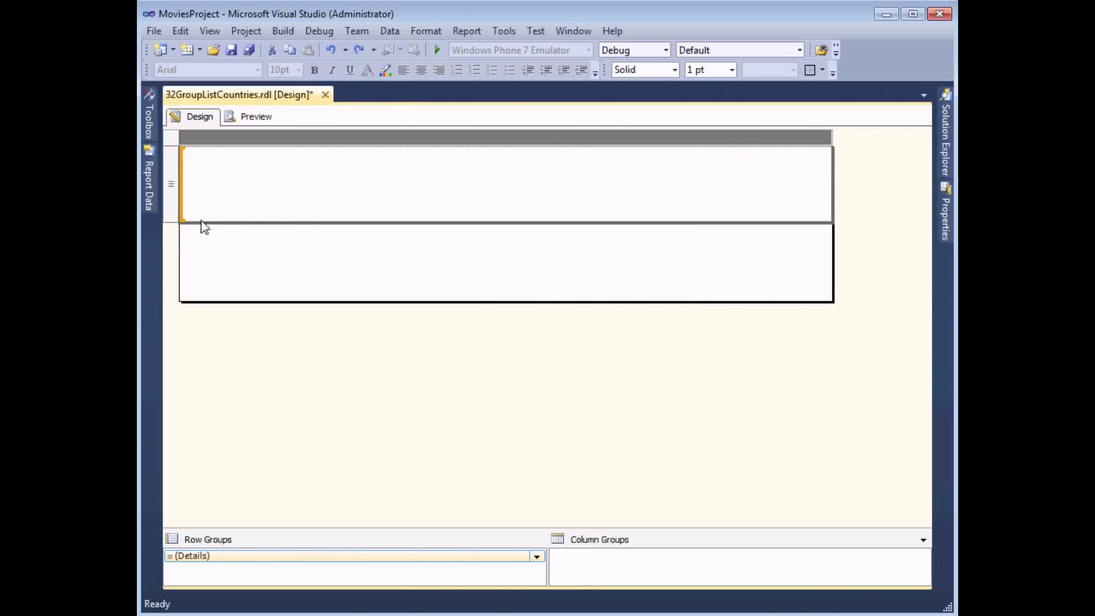
{"action": "left_click", "coordinate": [172, 228]}
{"action": "left_click", "coordinate": [167, 228]}
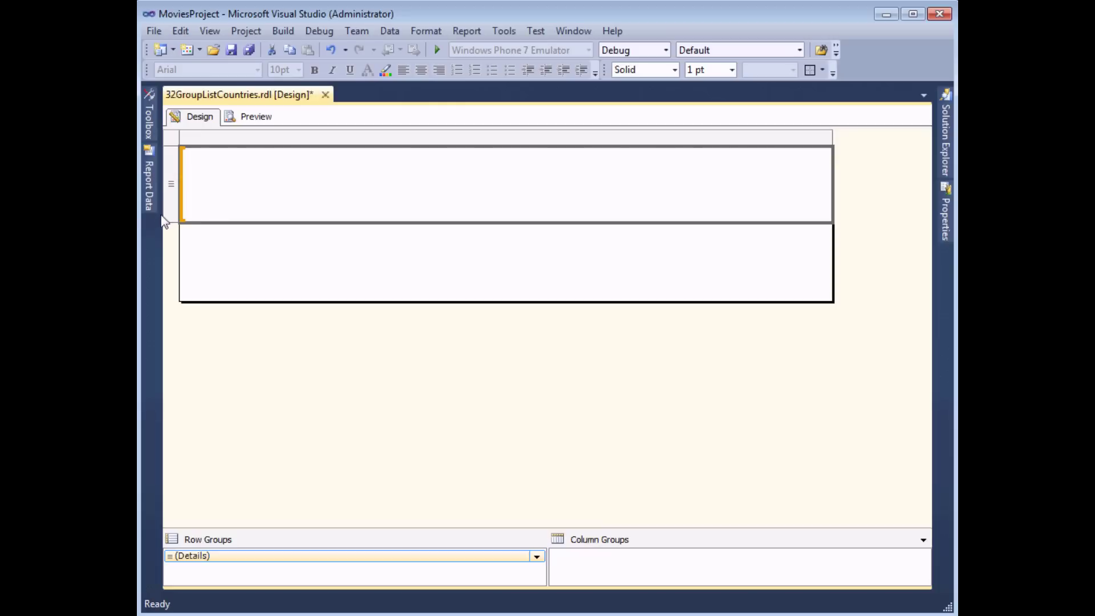
{"action": "left_click_drag", "start_coordinate": [164, 223], "coordinate": [164, 323]}
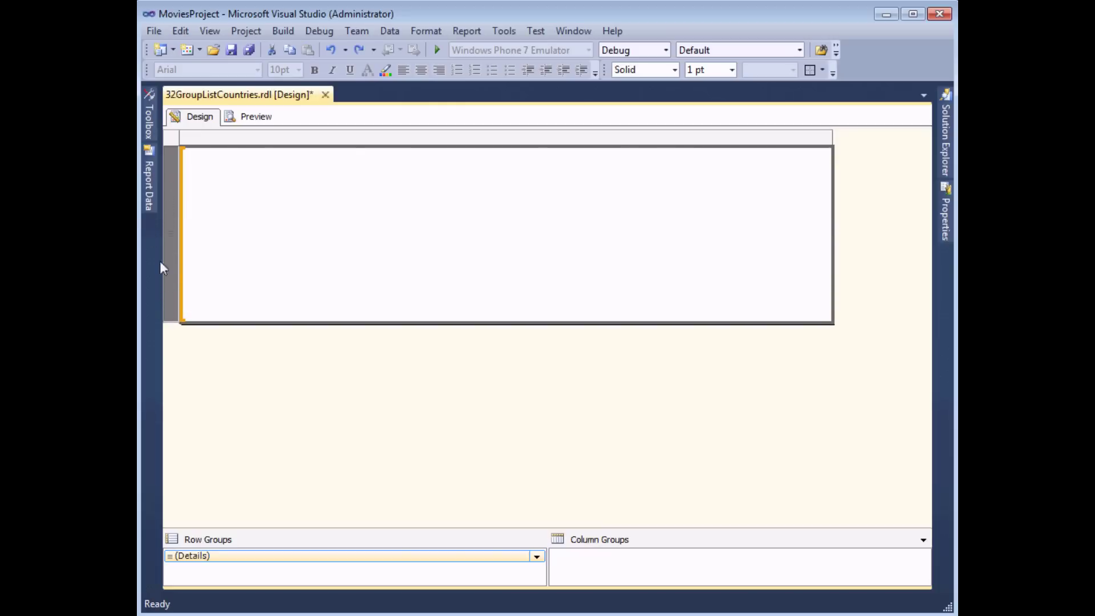
{"action": "mouse_move", "coordinate": [153, 207]}
{"action": "left_click_drag", "start_coordinate": [220, 218], "coordinate": [201, 163]}
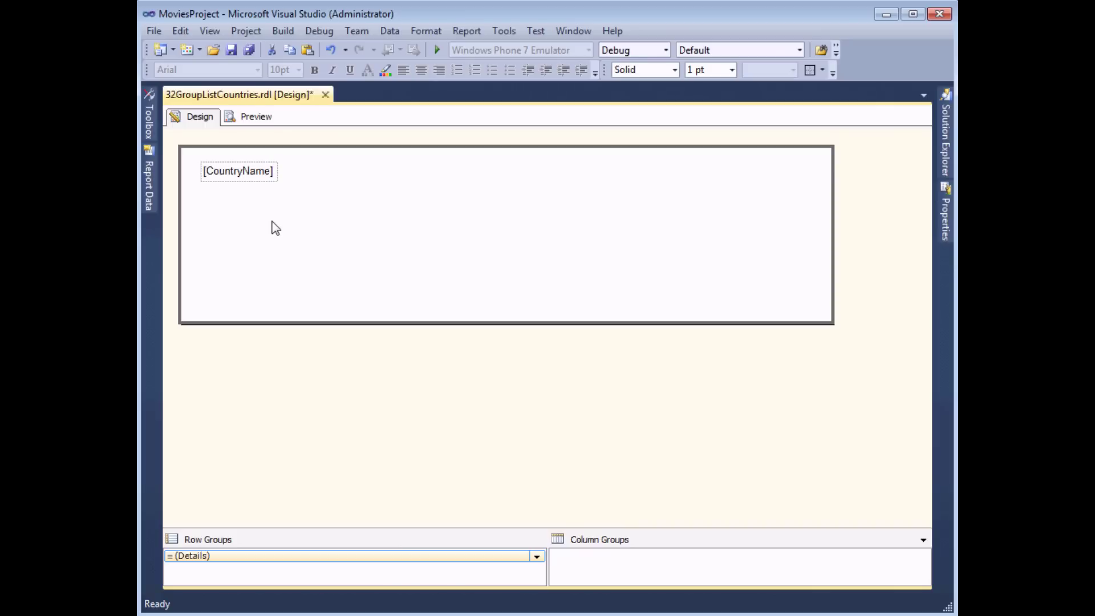
Preview the report and look through the country names on its first and last pages
{"action": "left_click", "coordinate": [256, 120]}
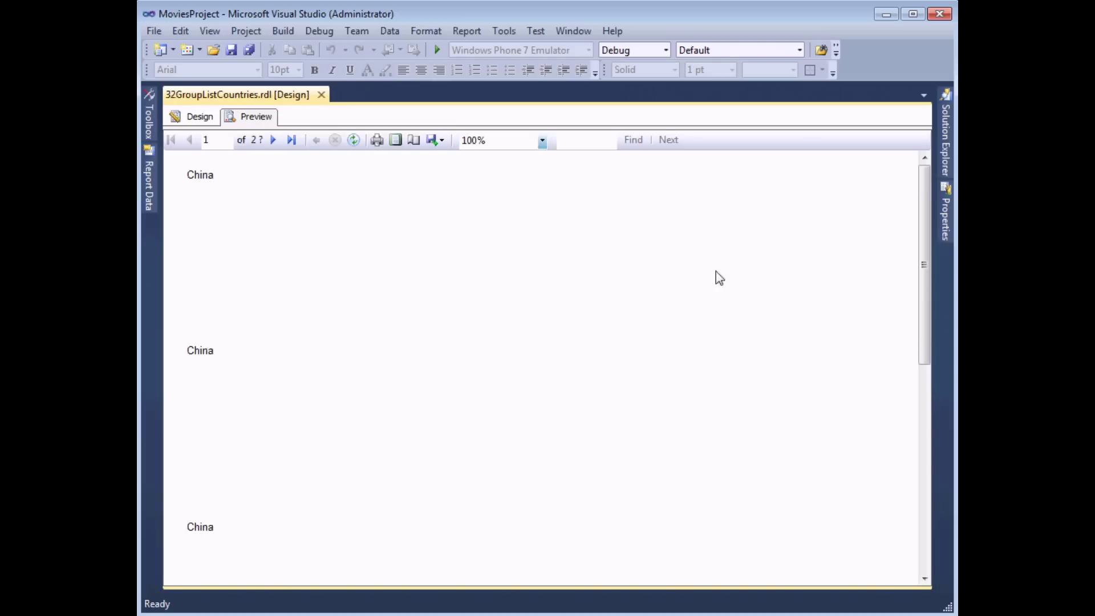
{"action": "left_click_drag", "start_coordinate": [926, 226], "coordinate": [929, 439]}
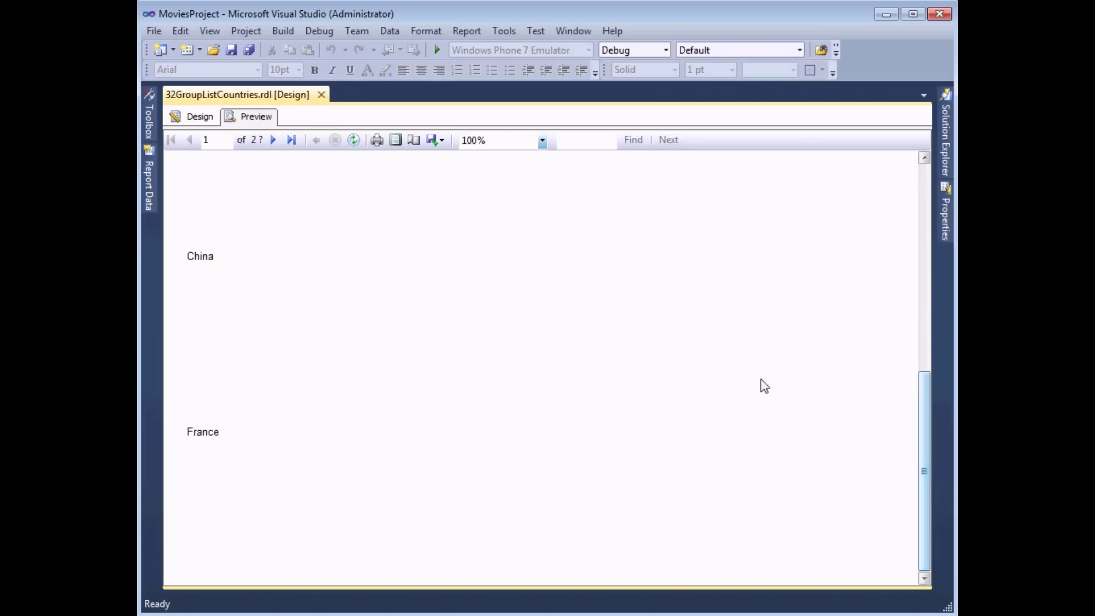
{"action": "left_click", "coordinate": [291, 140]}
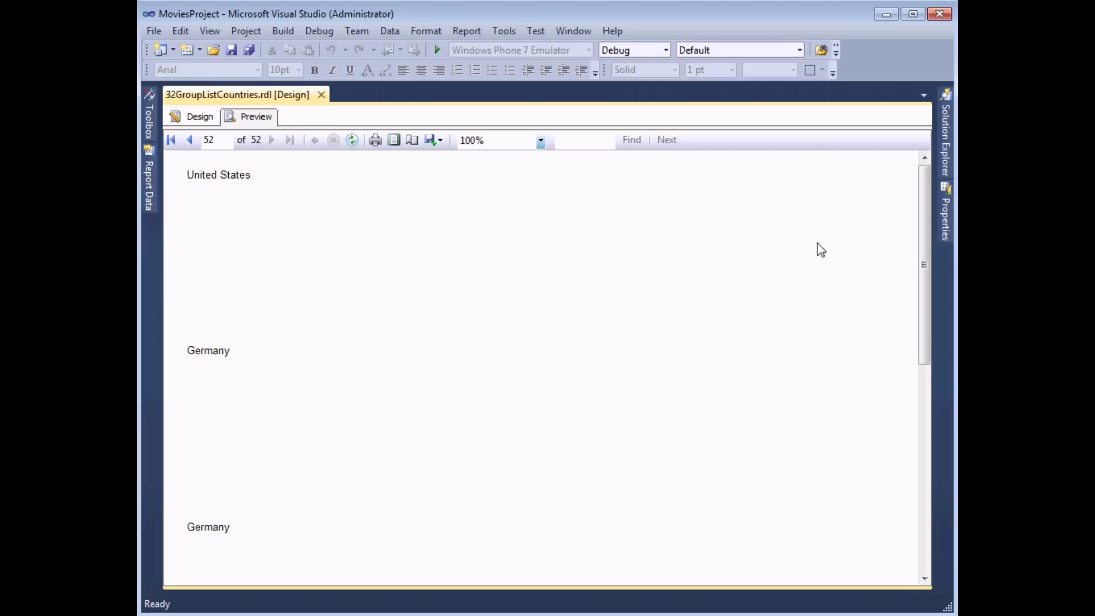
{"action": "left_click_drag", "start_coordinate": [926, 241], "coordinate": [923, 203]}
Return to the design and try to insert a multi-value item into the list's detail cell
{"action": "left_click", "coordinate": [197, 116]}
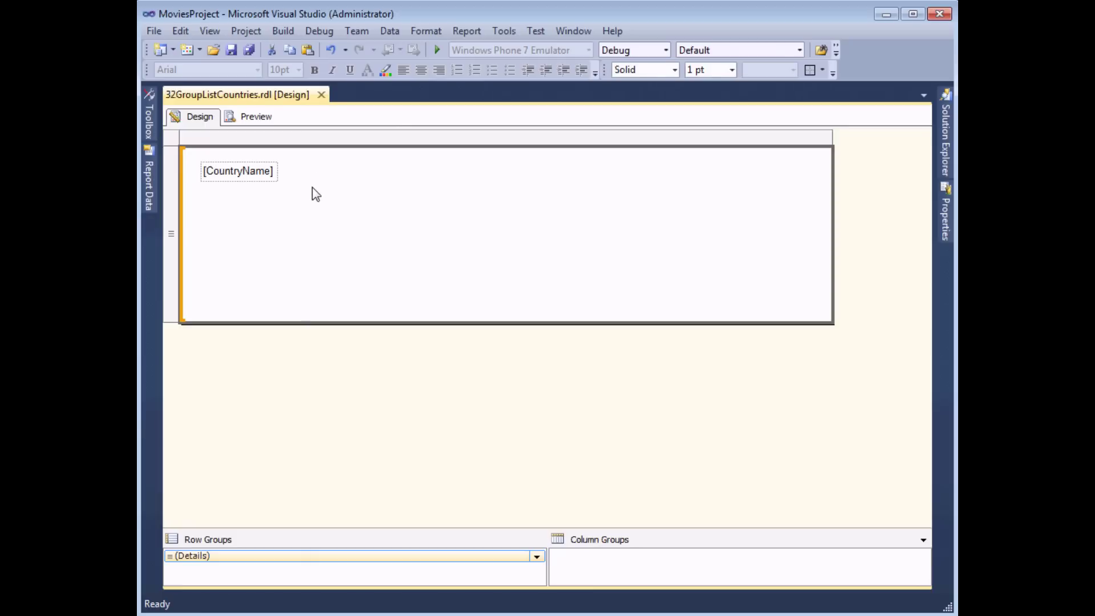
{"action": "left_click", "coordinate": [155, 122]}
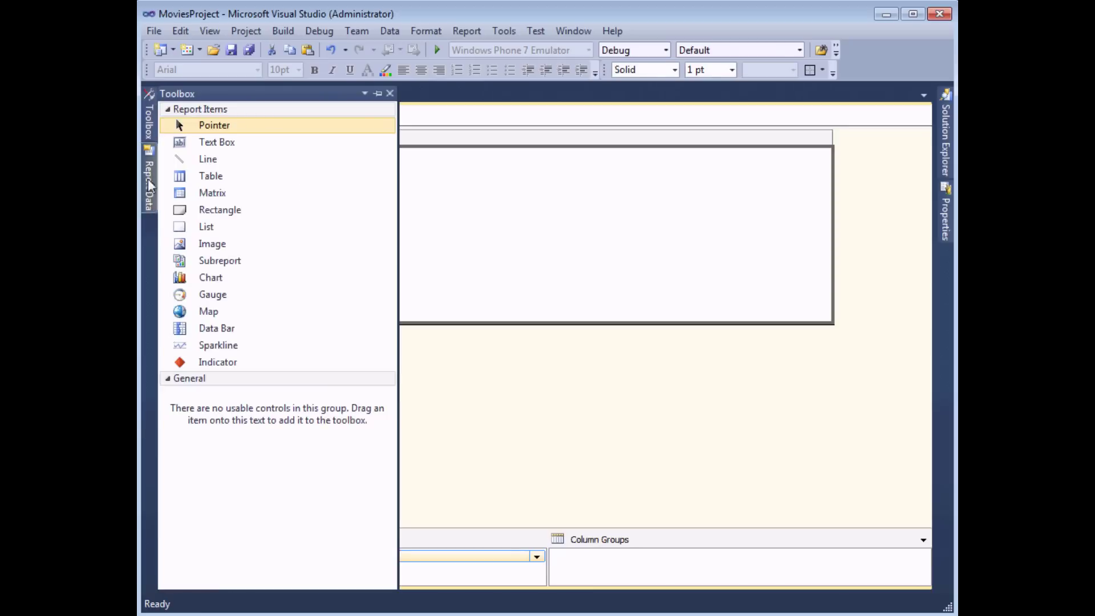
{"action": "left_click_drag", "start_coordinate": [330, 232], "coordinate": [343, 207]}
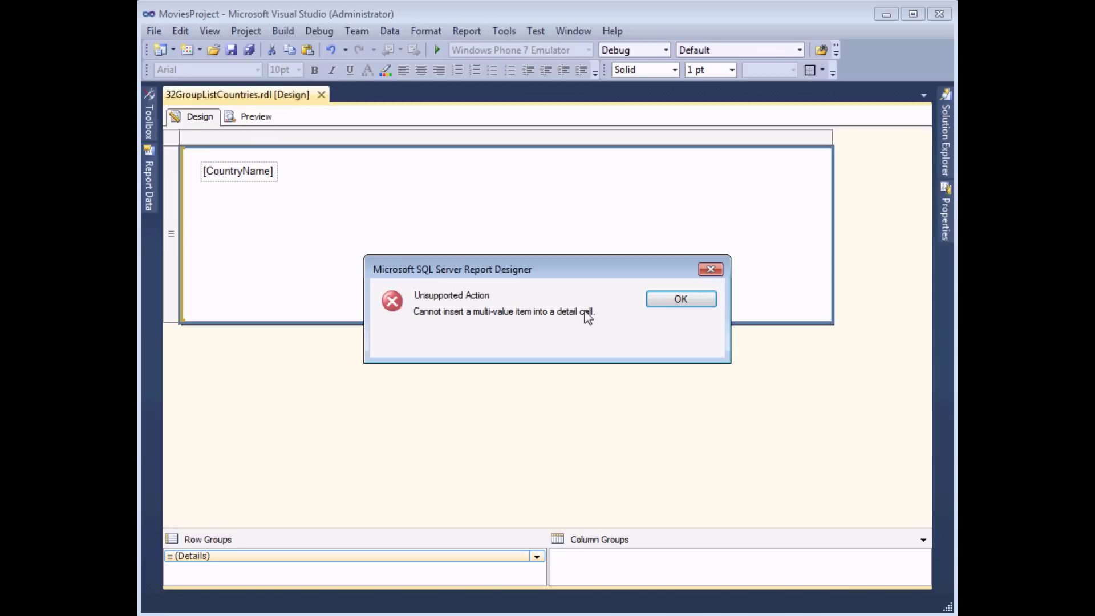
{"action": "left_click", "coordinate": [680, 298]}
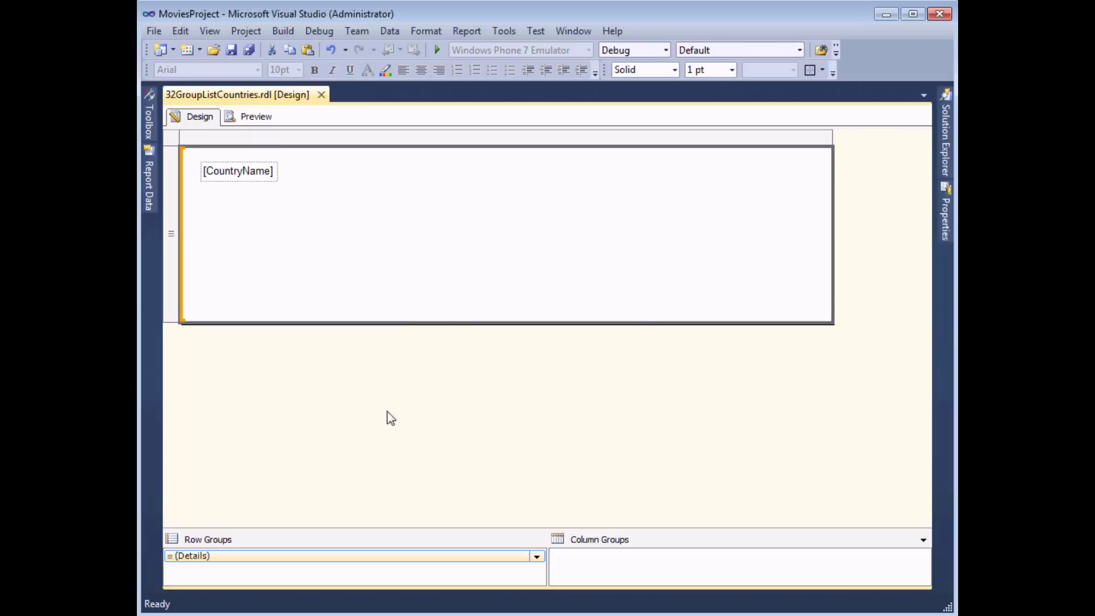
Enlarge the grouping area and set the list's Details group to group on CountryName
{"action": "left_click_drag", "start_coordinate": [253, 530], "coordinate": [257, 457]}
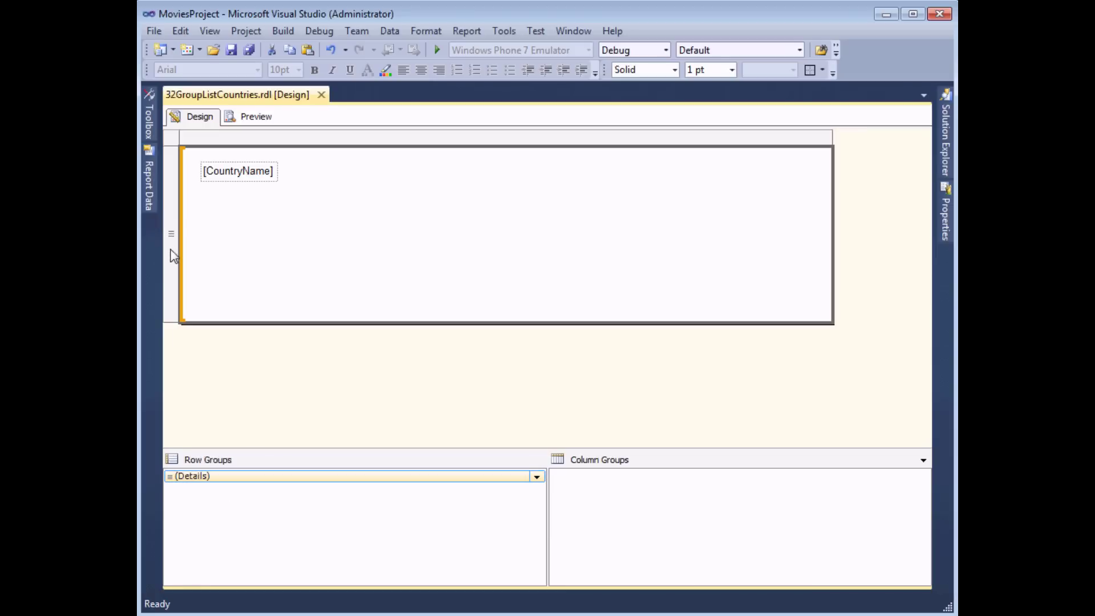
{"action": "left_click", "coordinate": [172, 234]}
{"action": "left_click", "coordinate": [210, 244]}
{"action": "left_click", "coordinate": [290, 478]}
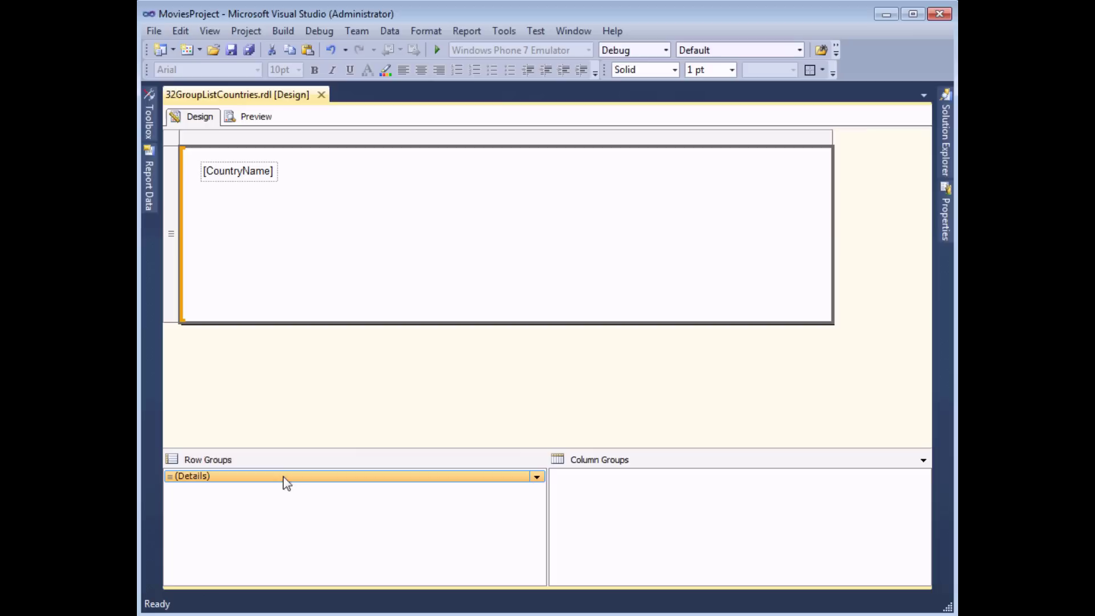
{"action": "right_click", "coordinate": [284, 477]}
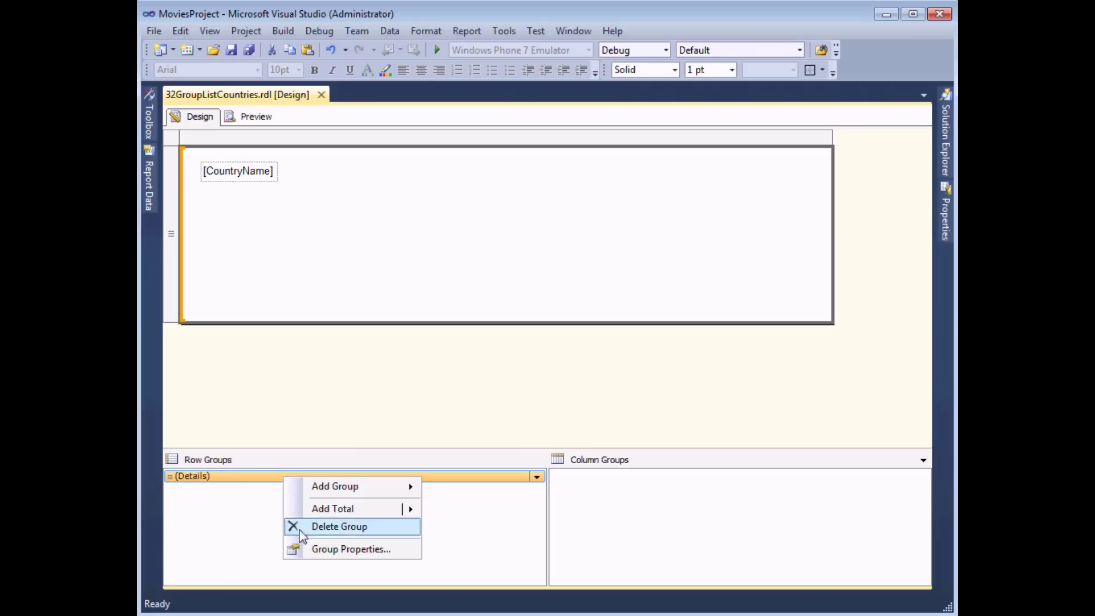
{"action": "left_click", "coordinate": [365, 550]}
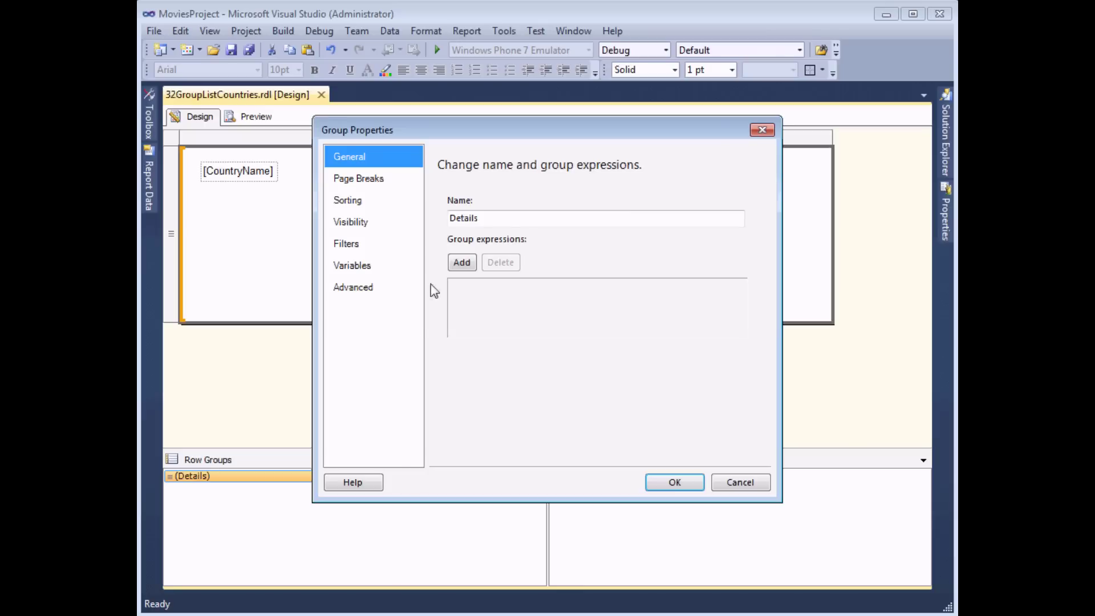
{"action": "left_click", "coordinate": [462, 262]}
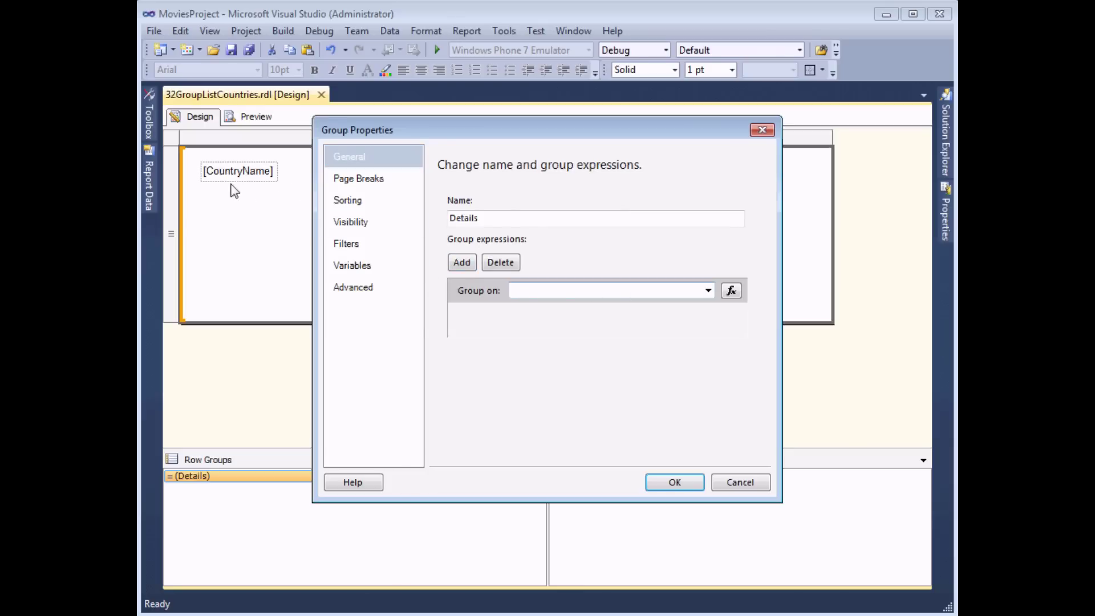
{"action": "left_click", "coordinate": [707, 290]}
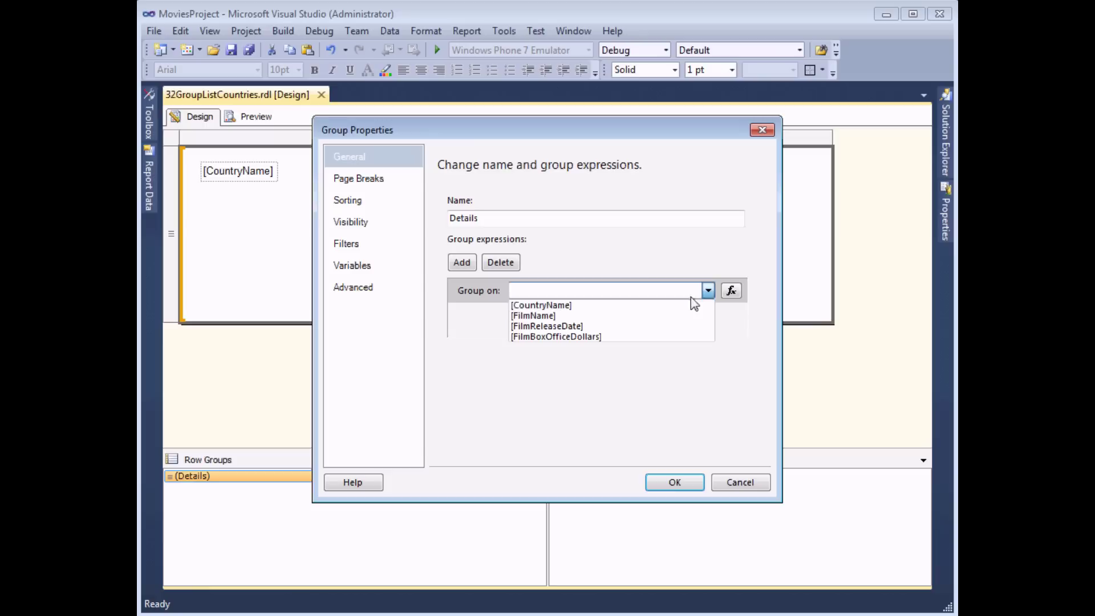
{"action": "left_click", "coordinate": [569, 304]}
{"action": "left_click", "coordinate": [673, 481]}
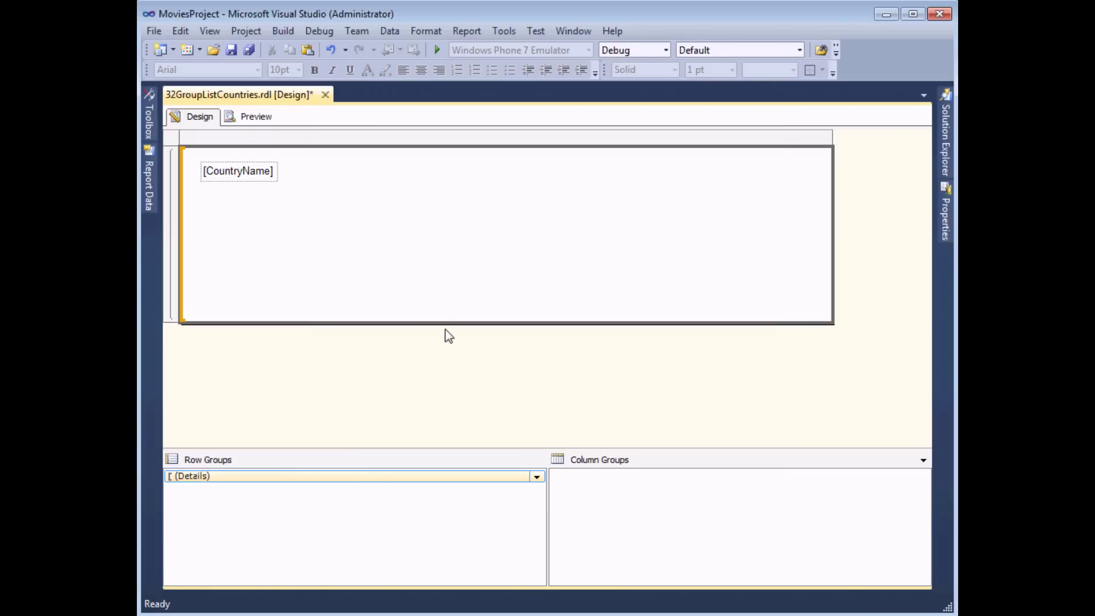
Preview the grouped report, check its first and last pages, and return to the design
{"action": "left_click", "coordinate": [260, 121]}
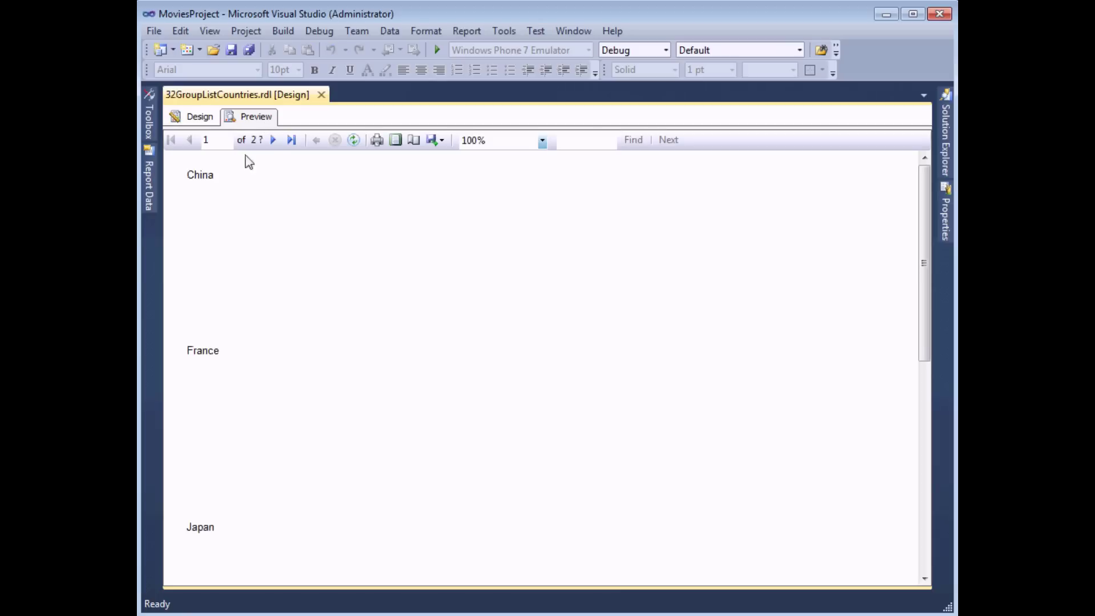
{"action": "left_click", "coordinate": [292, 140]}
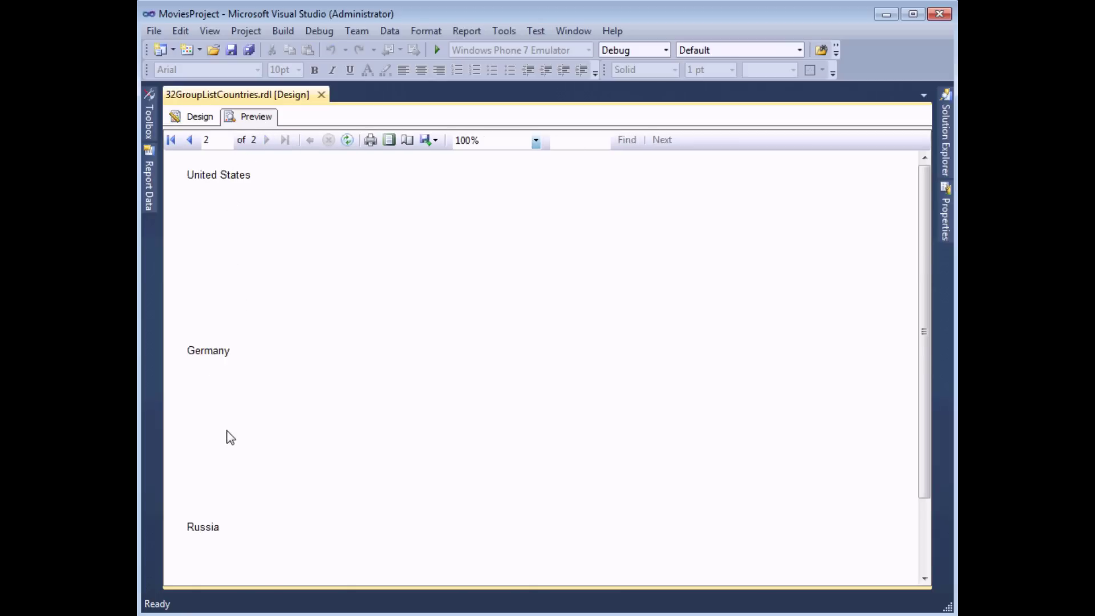
{"action": "left_click", "coordinate": [181, 119]}
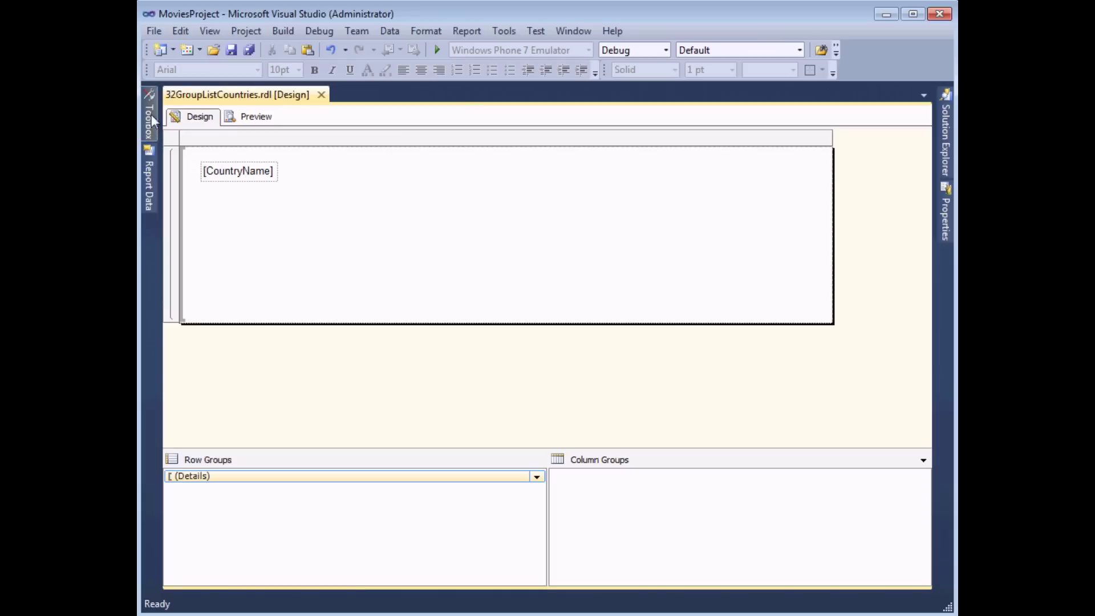
Insert a basic pie chart into the list and move it to the list's upper-right area
{"action": "mouse_move", "coordinate": [150, 118]}
{"action": "left_click_drag", "start_coordinate": [208, 278], "coordinate": [498, 176]}
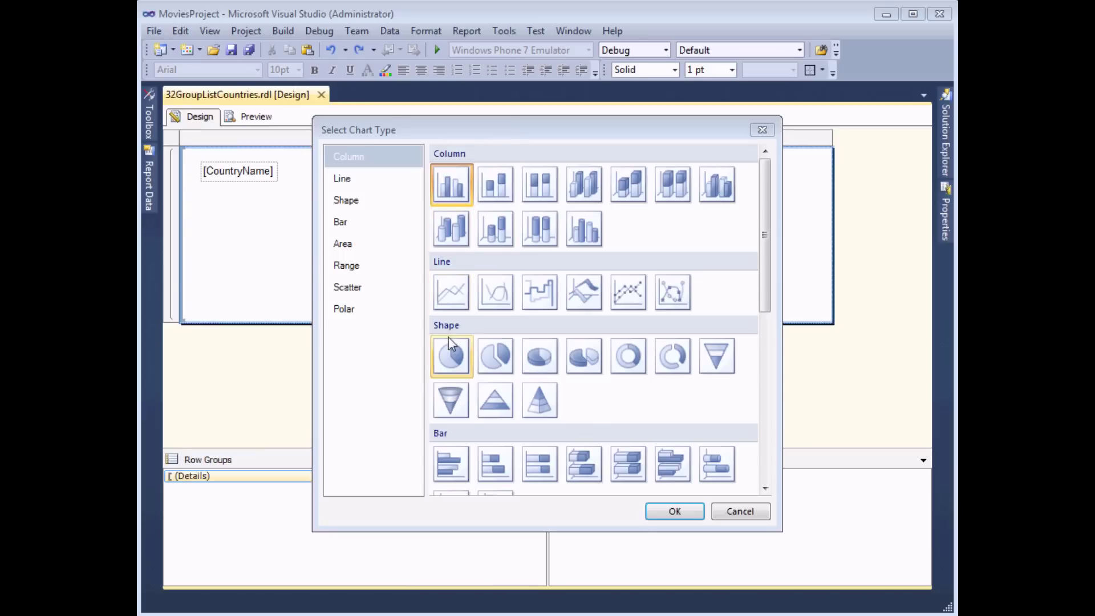
{"action": "left_click", "coordinate": [448, 358]}
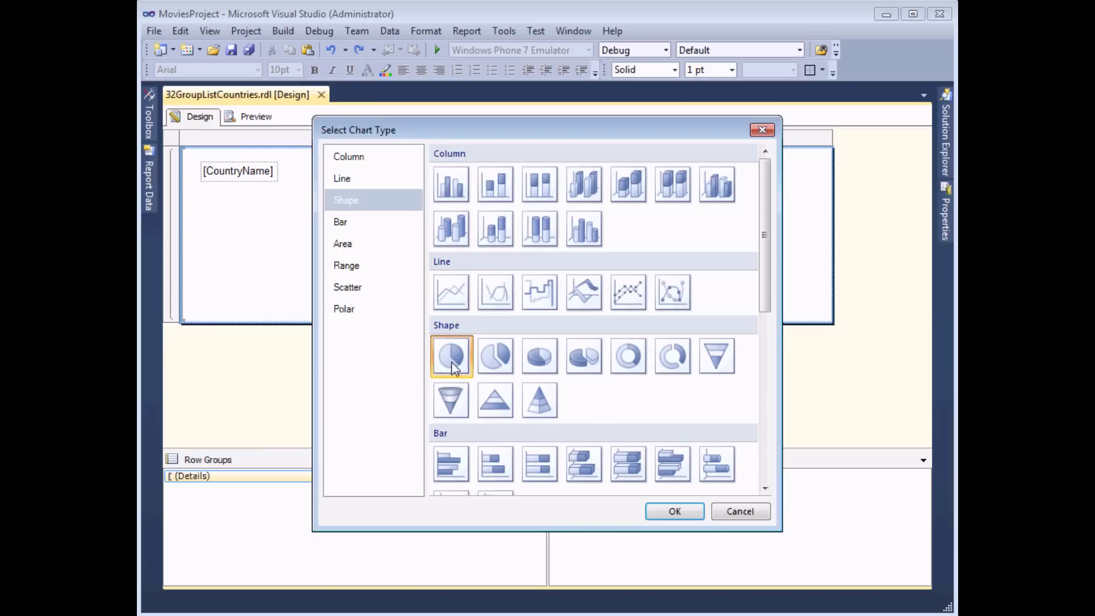
{"action": "left_click", "coordinate": [671, 511]}
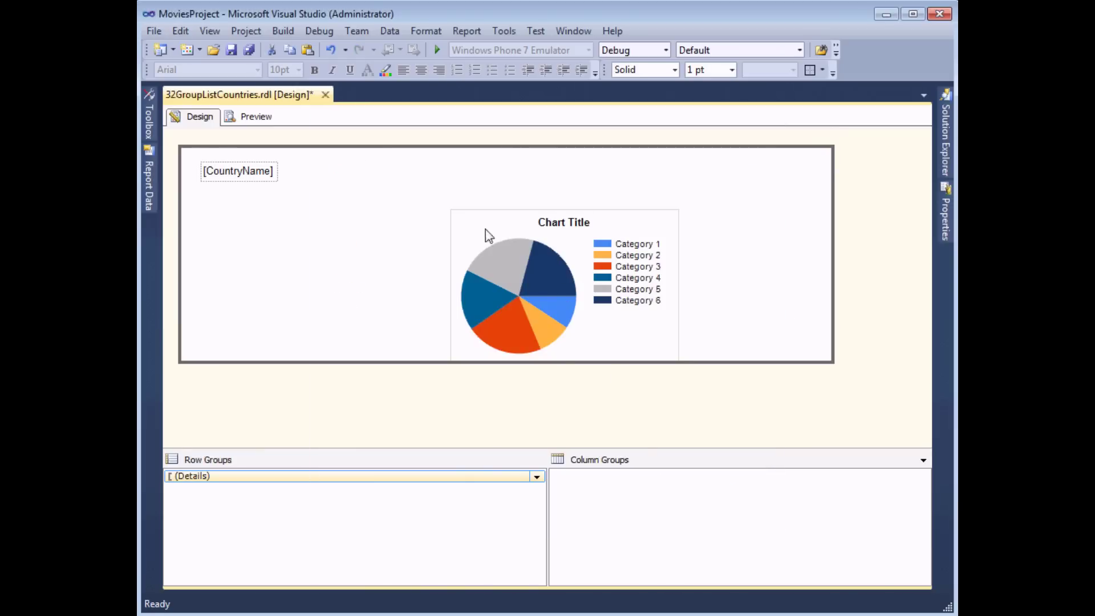
{"action": "left_click", "coordinate": [484, 231]}
{"action": "left_click_drag", "start_coordinate": [463, 210], "coordinate": [585, 164]}
Set the pie chart's category group to FilmName and add FilmBoxOfficeDollars as its value
{"action": "left_click", "coordinate": [626, 259]}
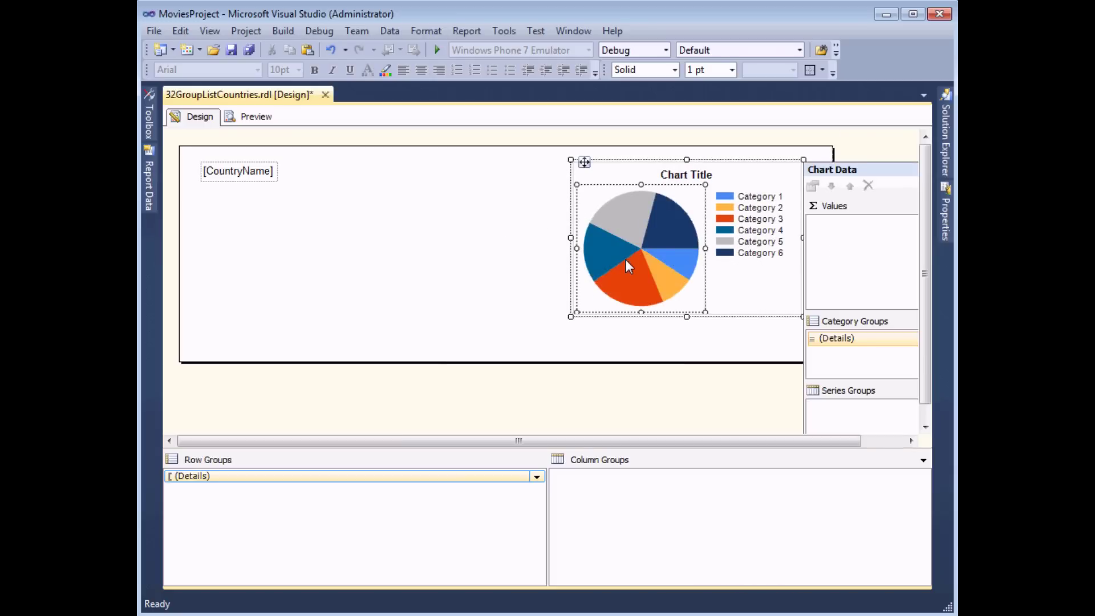
{"action": "left_click_drag", "start_coordinate": [673, 442], "coordinate": [716, 450]}
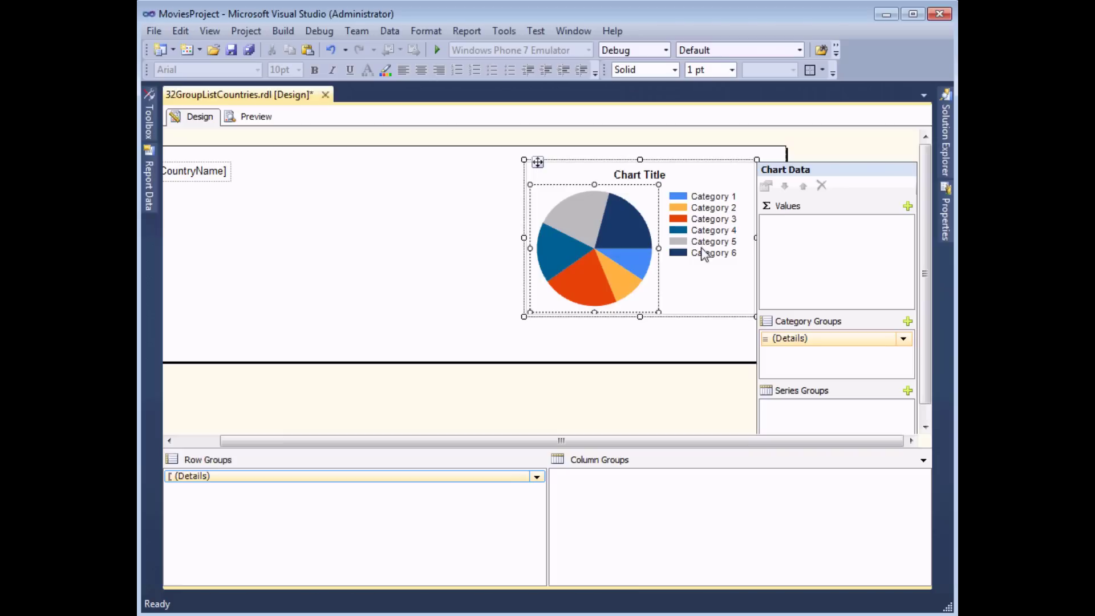
{"action": "left_click", "coordinate": [903, 340]}
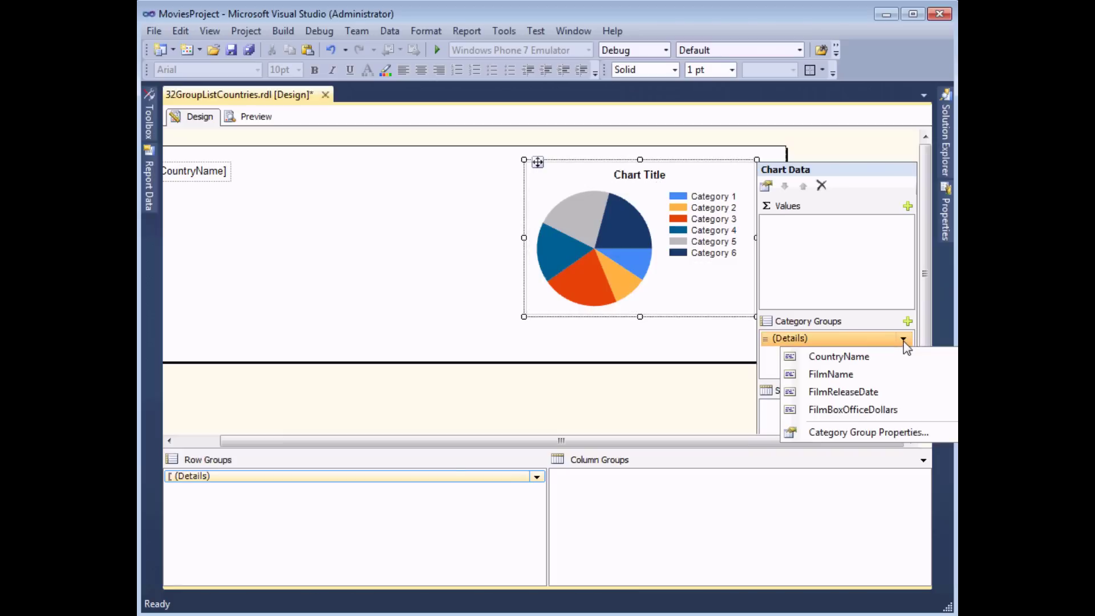
{"action": "left_click", "coordinate": [837, 376]}
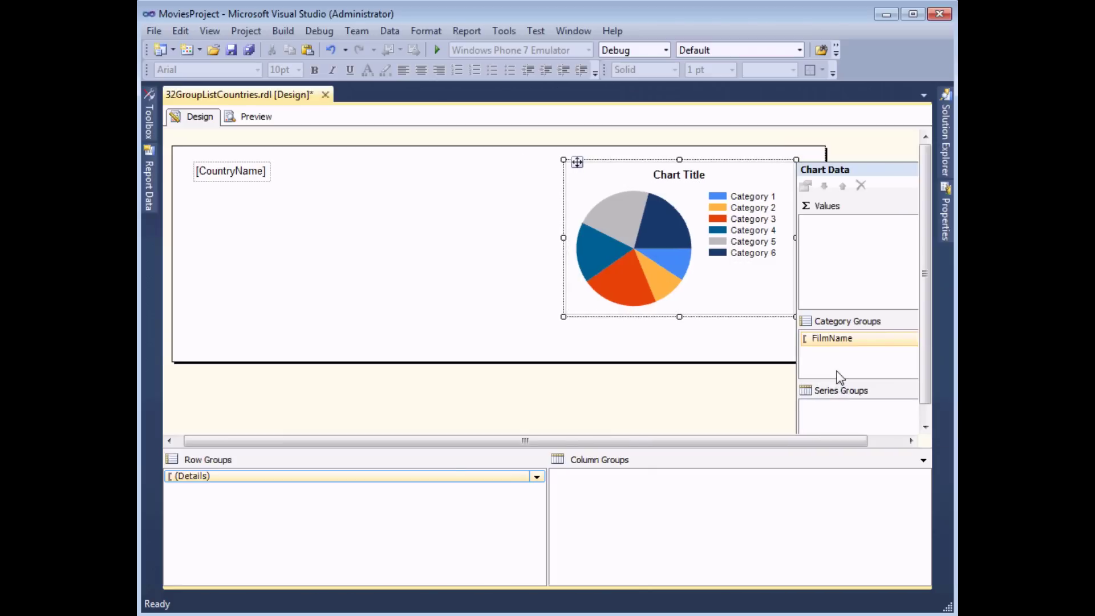
{"action": "left_click_drag", "start_coordinate": [679, 442], "coordinate": [716, 441]}
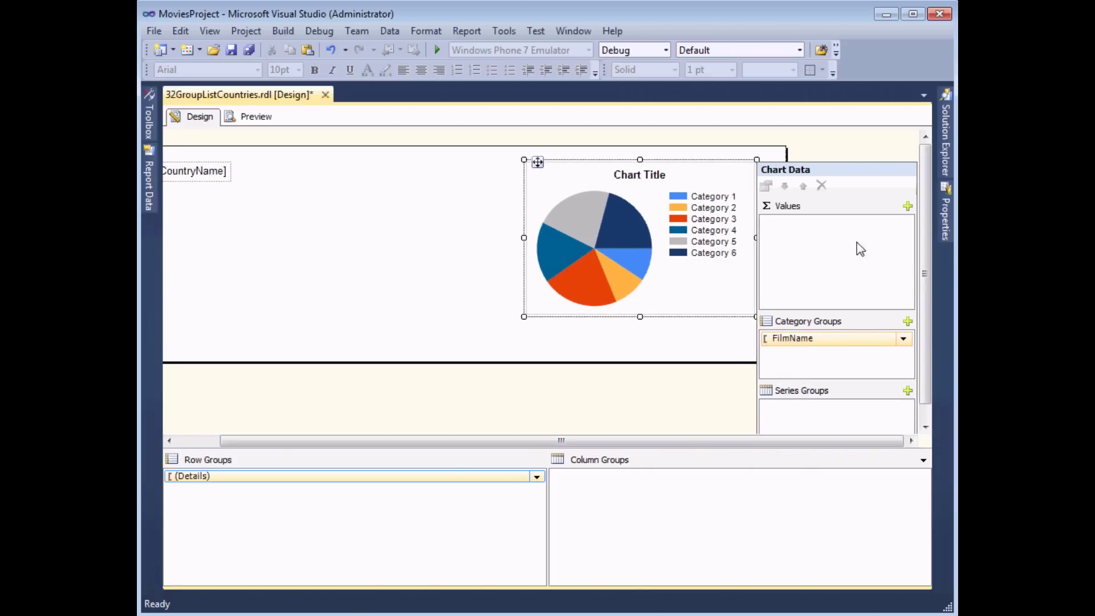
{"action": "left_click", "coordinate": [908, 205]}
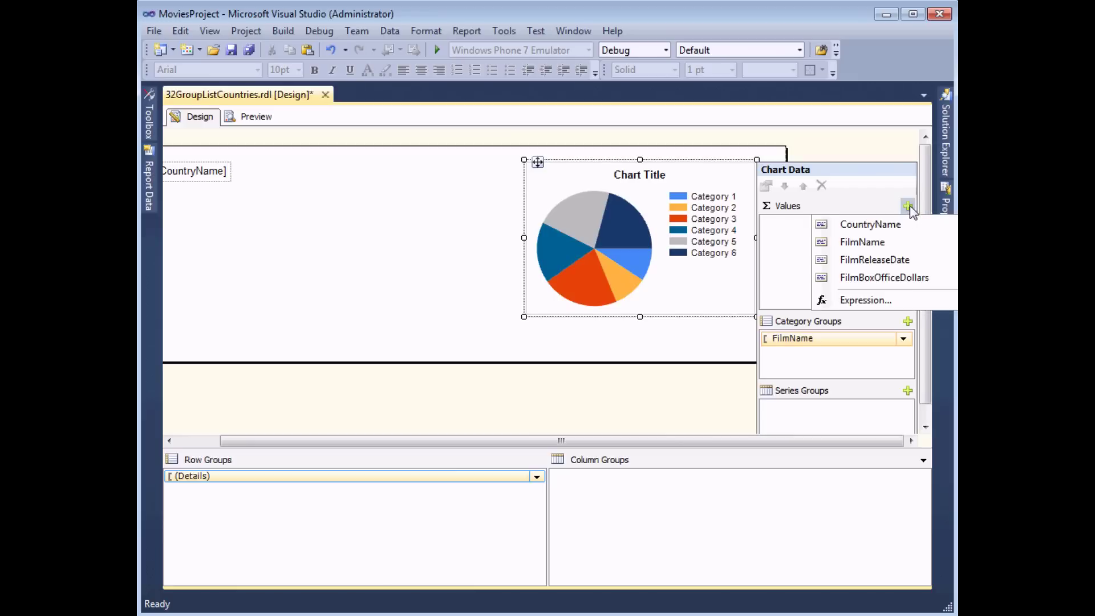
{"action": "left_click", "coordinate": [877, 278]}
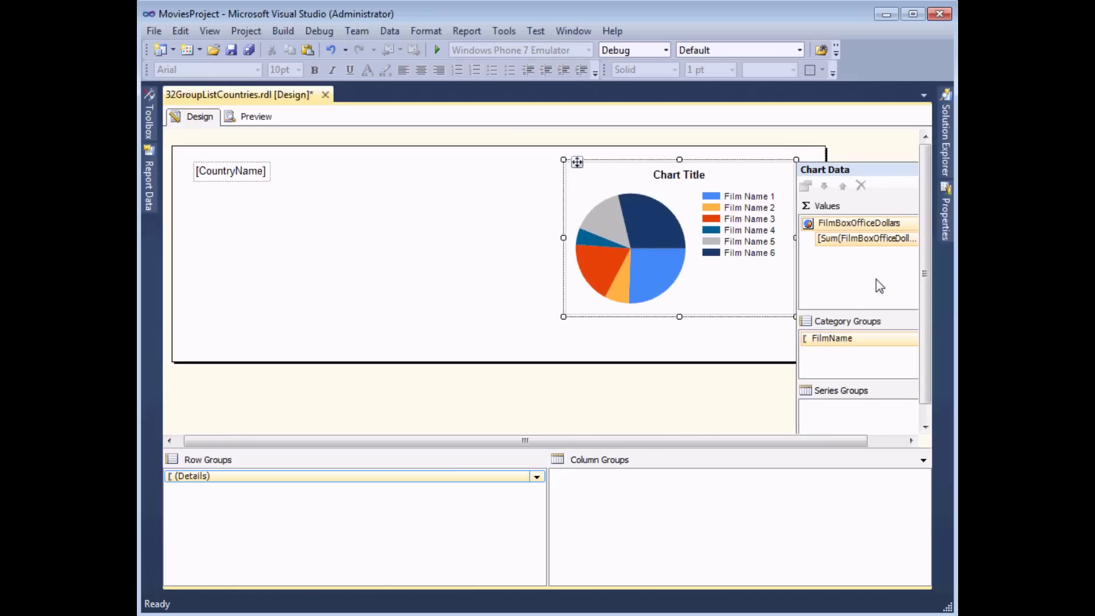
Insert a table into the list directly beneath the CountryName text box
{"action": "left_click", "coordinate": [305, 230]}
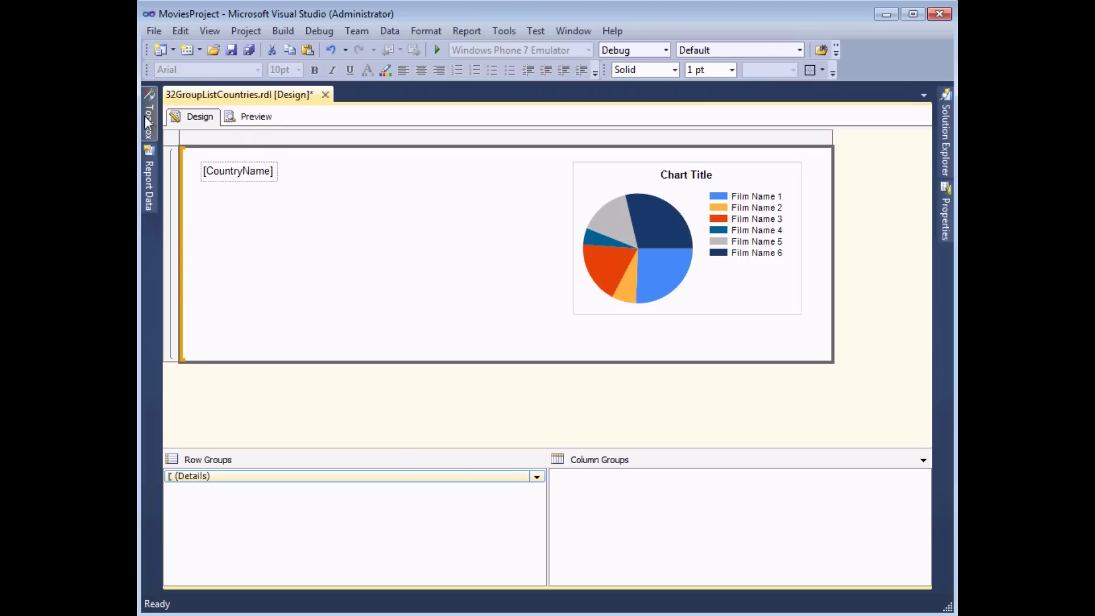
{"action": "mouse_move", "coordinate": [147, 121]}
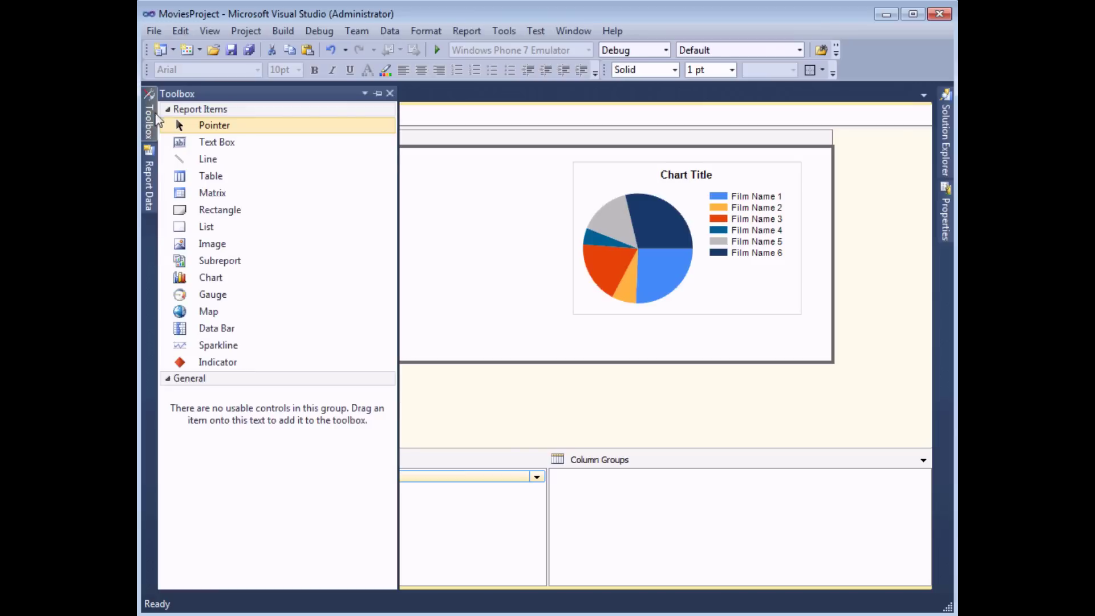
{"action": "left_click_drag", "start_coordinate": [209, 177], "coordinate": [334, 241]}
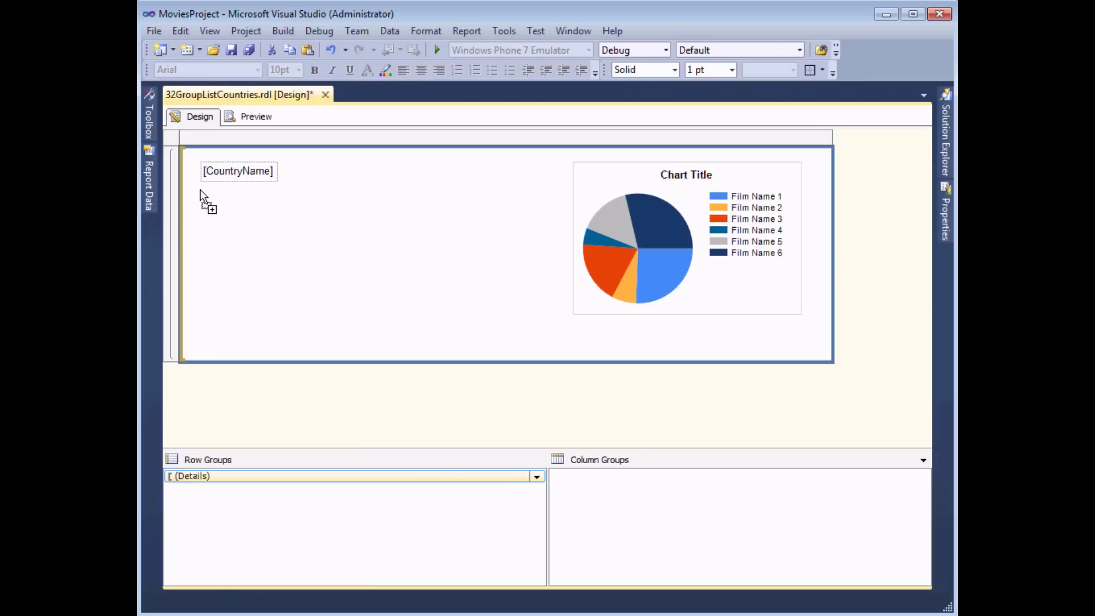
{"action": "left_click_drag", "start_coordinate": [203, 190], "coordinate": [203, 190]}
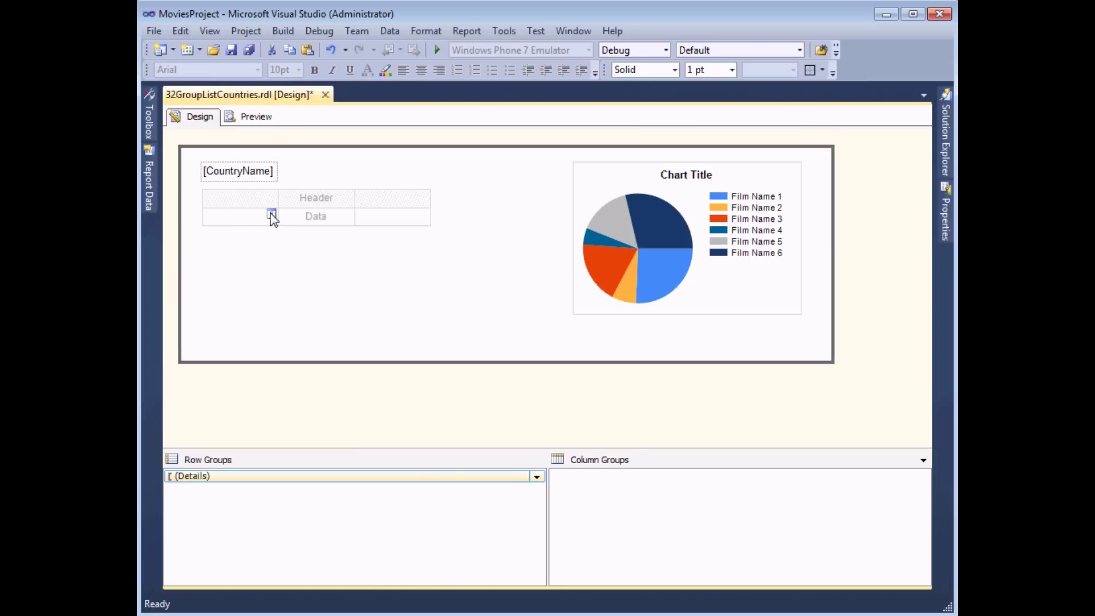
Assign FilmName and FilmReleaseDate to the table's first two columns and delete the empty third column
{"action": "left_click", "coordinate": [272, 215]}
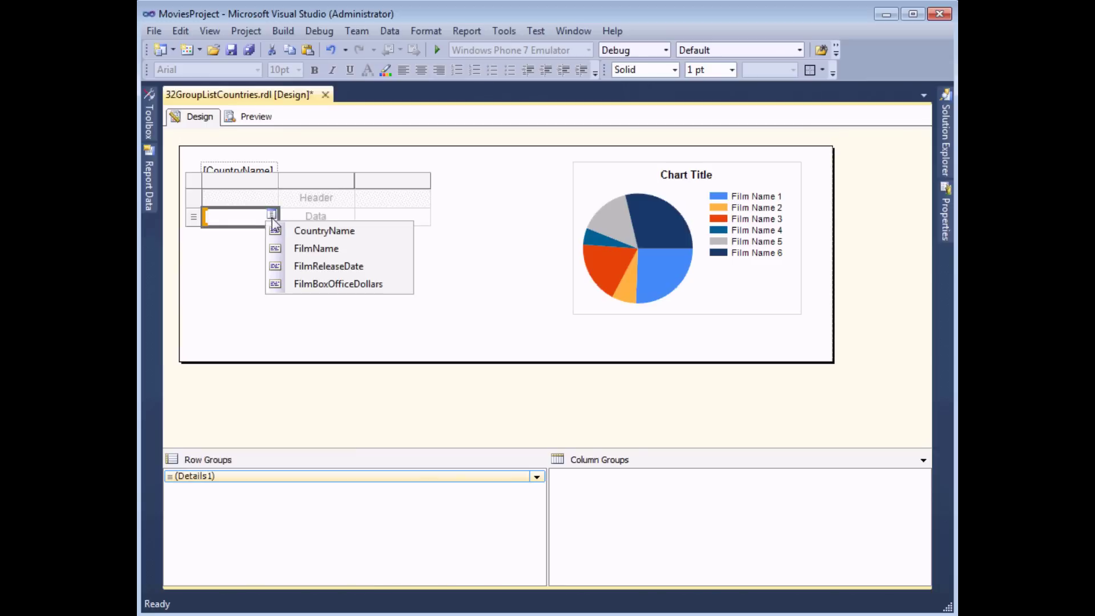
{"action": "left_click", "coordinate": [312, 250]}
{"action": "left_click", "coordinate": [347, 215]}
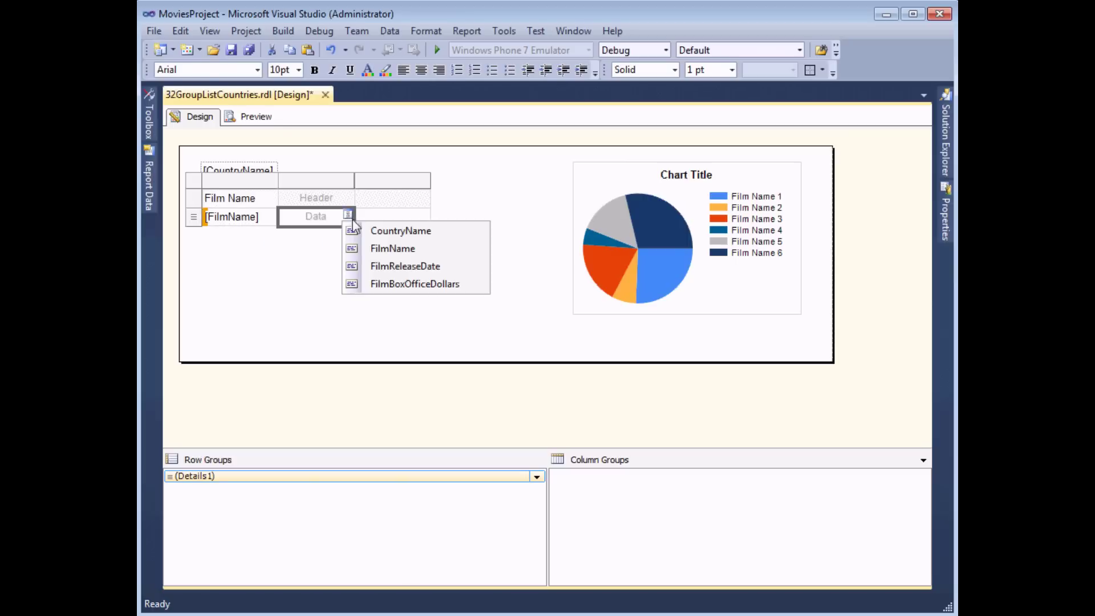
{"action": "left_click", "coordinate": [457, 264]}
{"action": "right_click", "coordinate": [412, 187]}
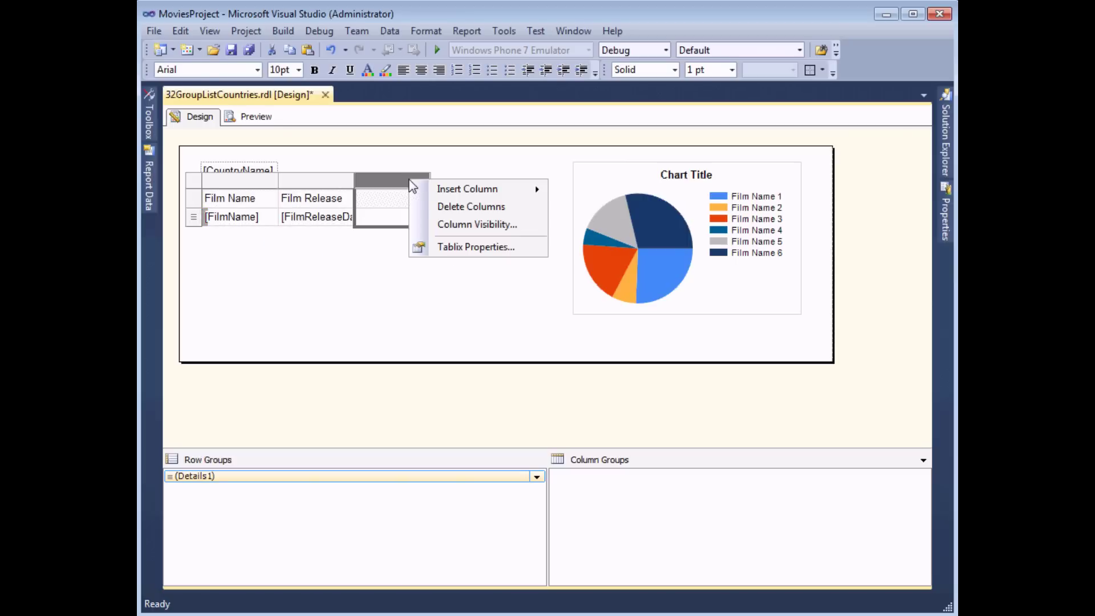
{"action": "left_click", "coordinate": [453, 206]}
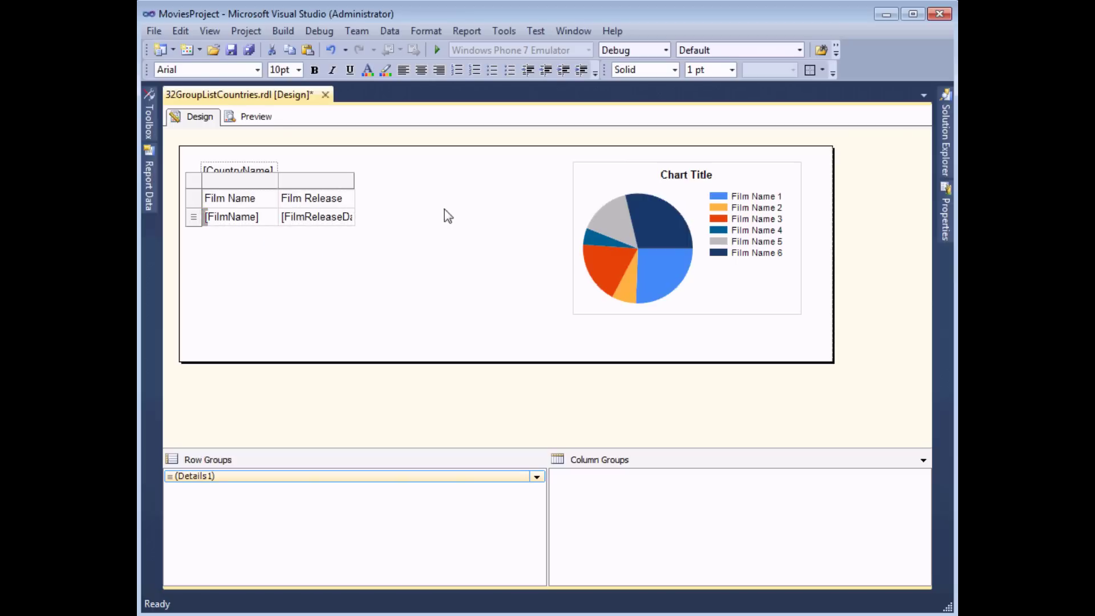
Widen the table's film name and release date columns so the table extends almost to the pie chart
{"action": "left_click", "coordinate": [280, 183]}
{"action": "left_click_drag", "start_coordinate": [280, 183], "coordinate": [429, 183]}
{"action": "left_click_drag", "start_coordinate": [510, 182], "coordinate": [544, 183]}
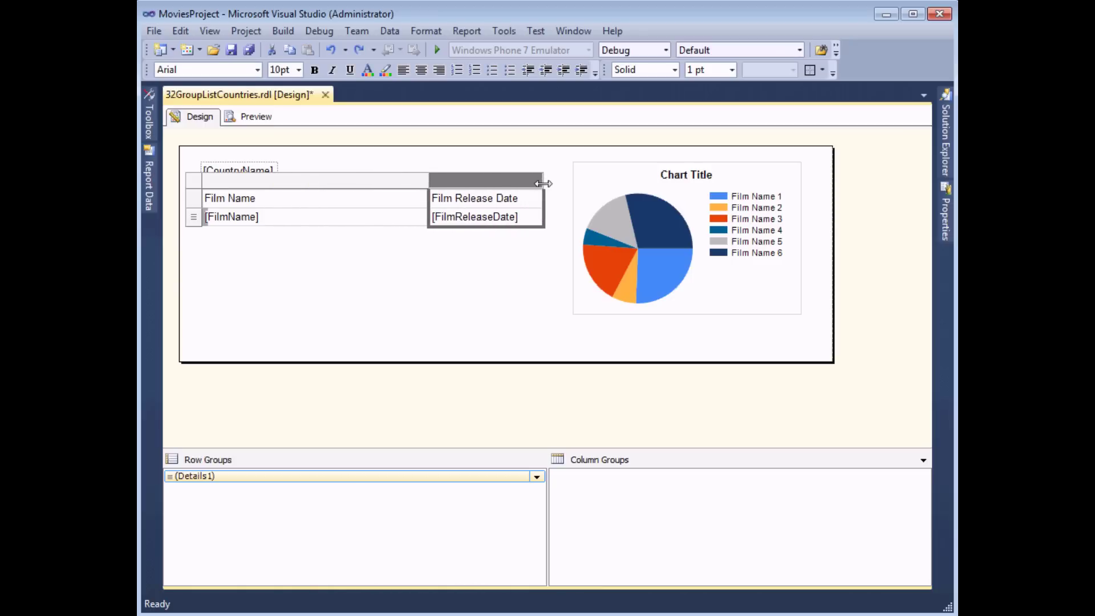
Format the FilmReleaseDate cell as a date in the 31 January 2000 style
{"action": "right_click", "coordinate": [526, 219]}
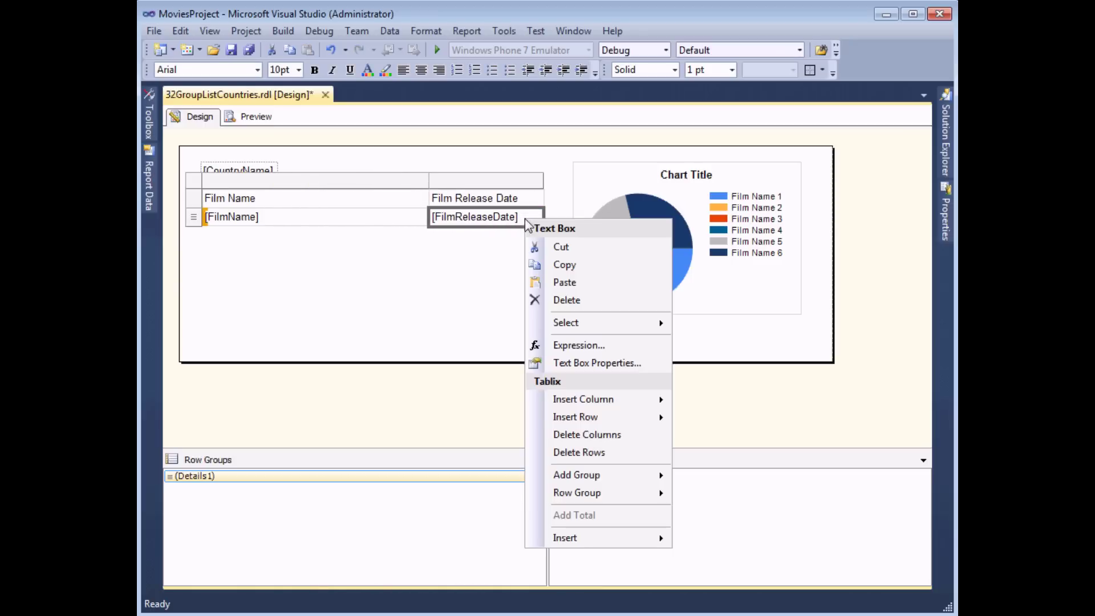
{"action": "left_click", "coordinate": [567, 363]}
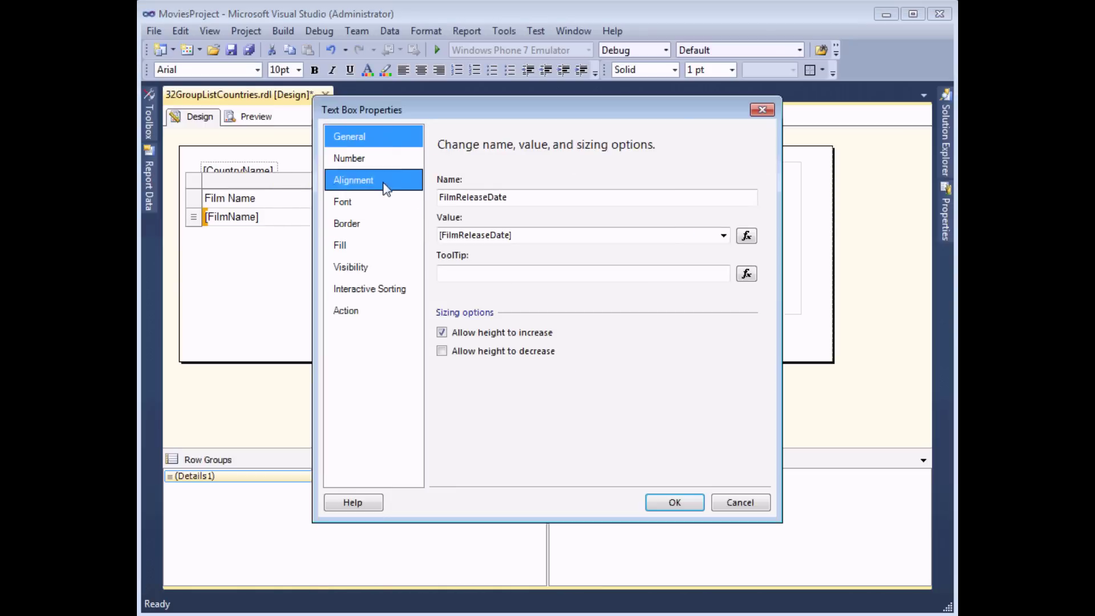
{"action": "left_click", "coordinate": [381, 162]}
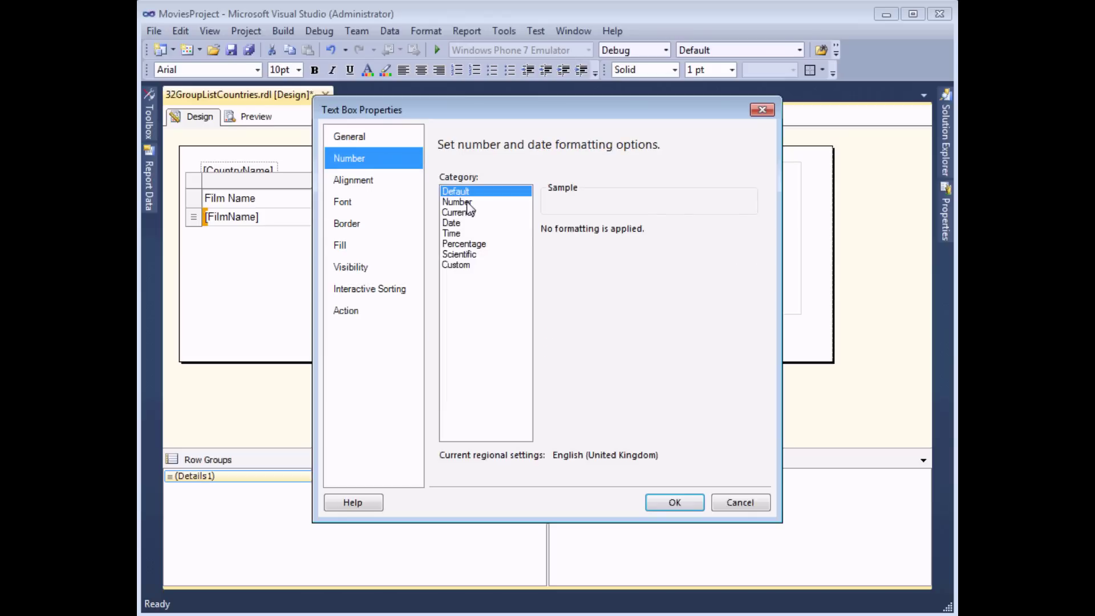
{"action": "left_click", "coordinate": [465, 224]}
{"action": "left_click", "coordinate": [577, 359]}
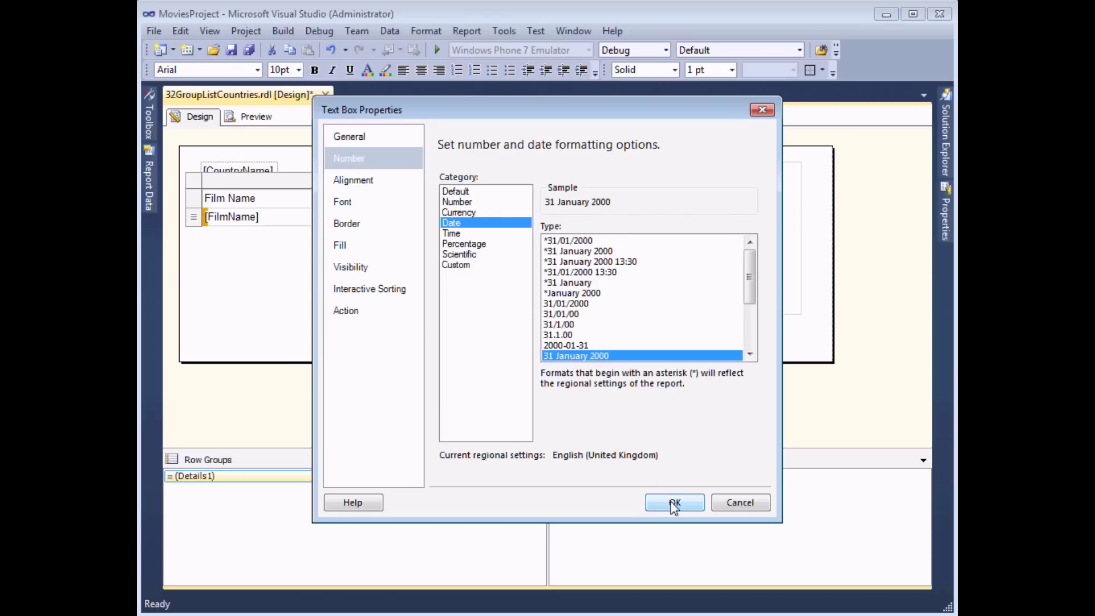
{"action": "left_click", "coordinate": [675, 502]}
Give the table's header row a medium purple background and white text
{"action": "left_click", "coordinate": [193, 198]}
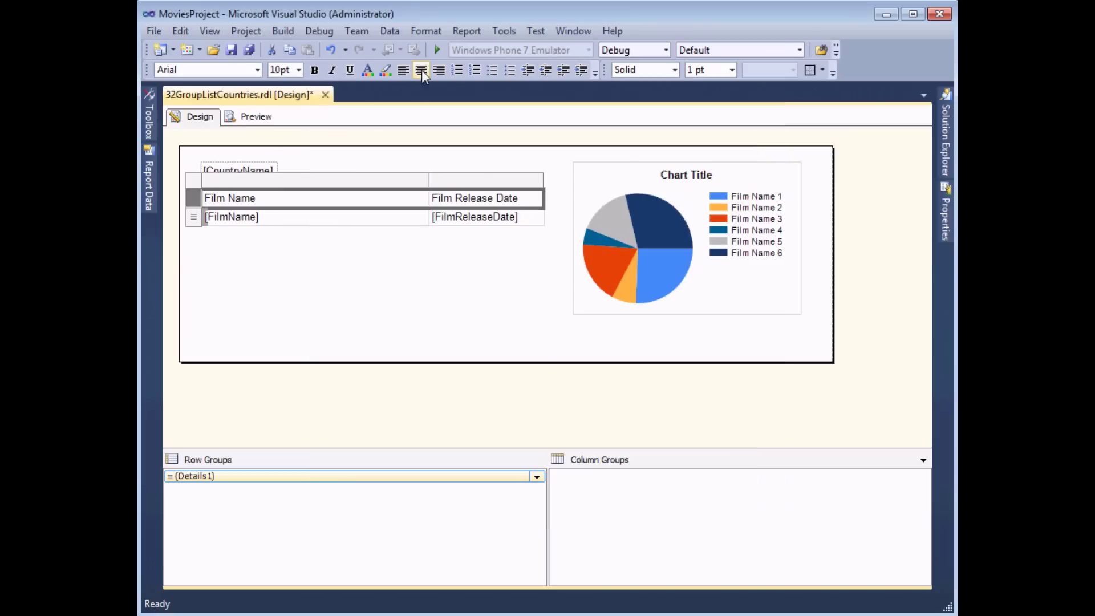
{"action": "left_click", "coordinate": [385, 70]}
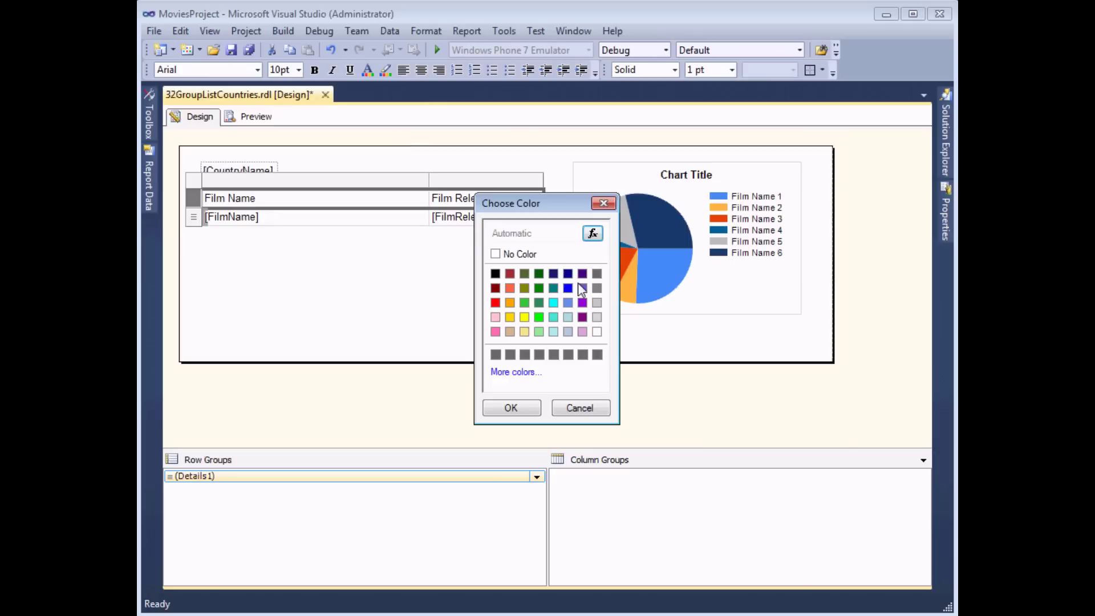
{"action": "left_click", "coordinate": [582, 288]}
{"action": "left_click", "coordinate": [511, 408]}
{"action": "left_click", "coordinate": [367, 70]}
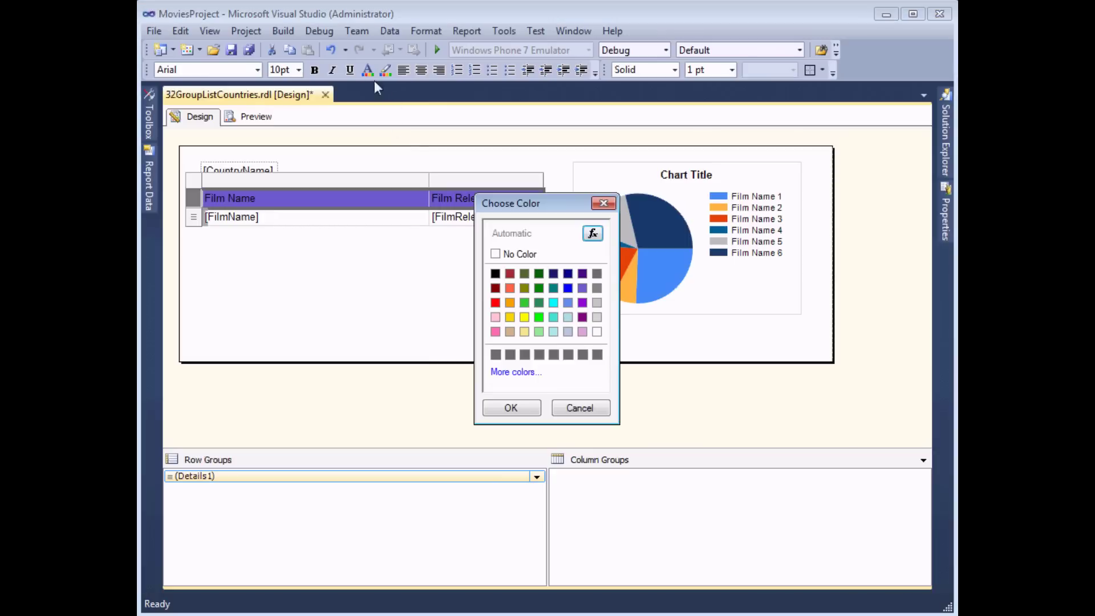
{"action": "left_click", "coordinate": [597, 332]}
{"action": "left_click", "coordinate": [511, 407]}
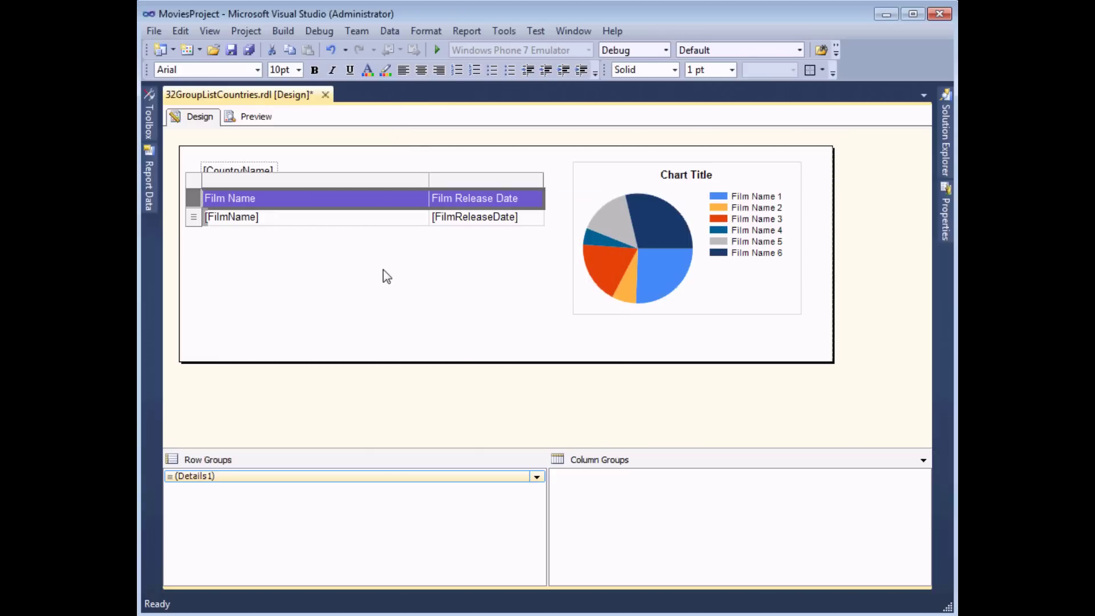
{"action": "left_click", "coordinate": [389, 285]}
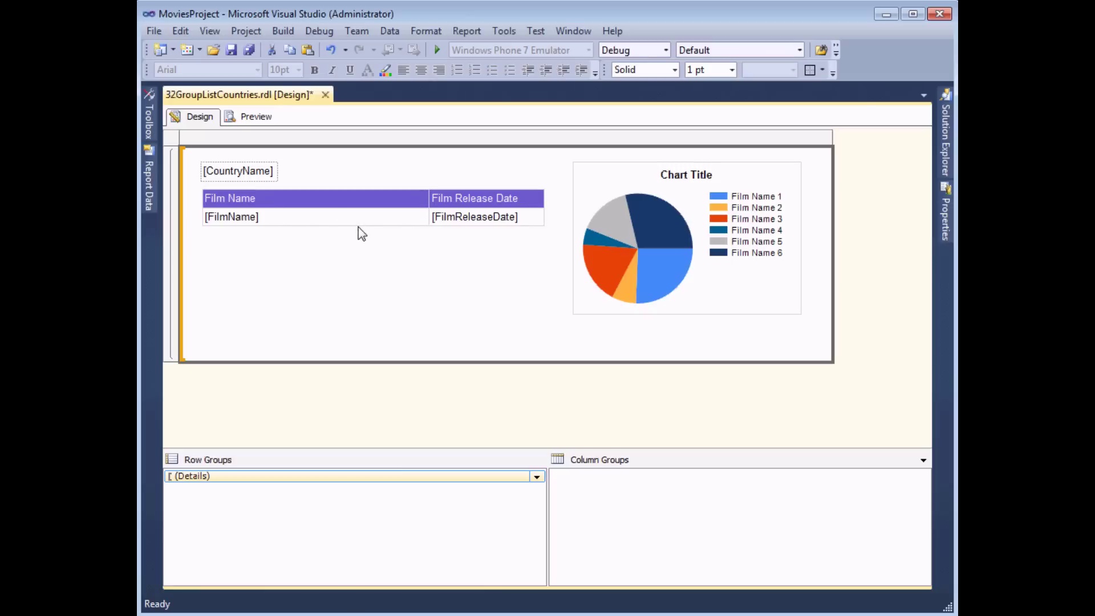
Stretch the CountryName text box to the table's width and centre its text
{"action": "left_click", "coordinate": [216, 177]}
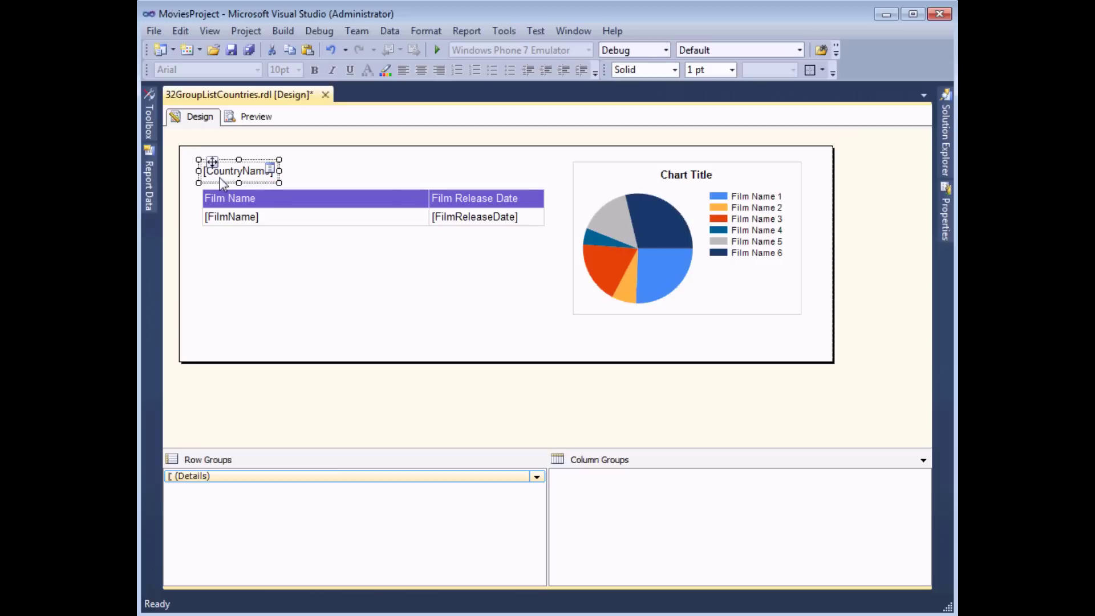
{"action": "left_click_drag", "start_coordinate": [281, 166], "coordinate": [538, 163]}
{"action": "left_click", "coordinate": [424, 75]}
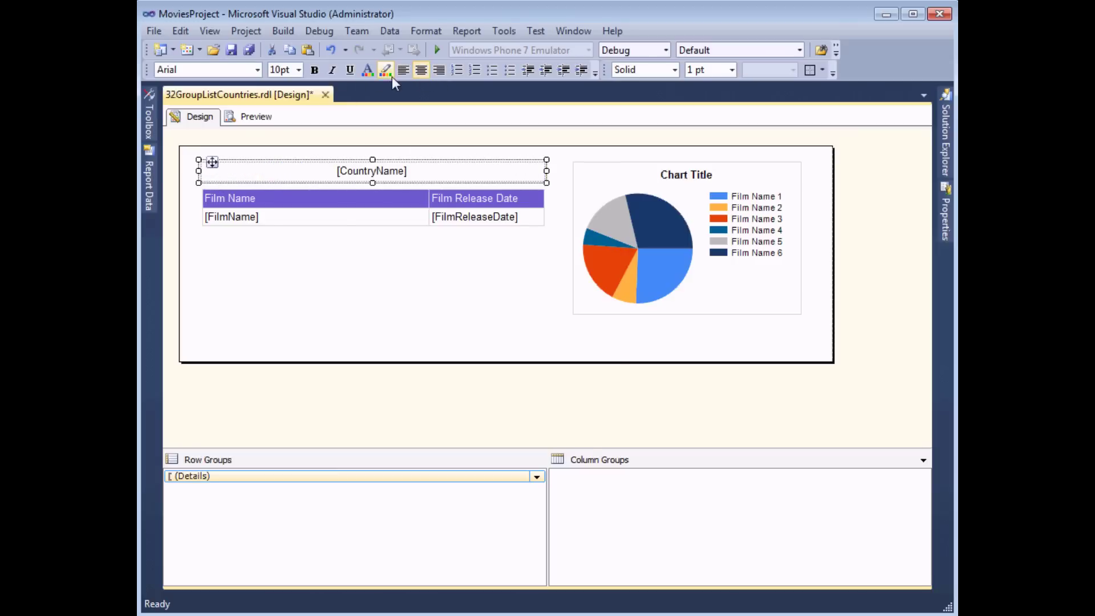
Give the CountryName text box a dark purple background and white text
{"action": "left_click", "coordinate": [389, 74]}
{"action": "left_click", "coordinate": [582, 273]}
{"action": "left_click", "coordinate": [510, 408]}
{"action": "left_click", "coordinate": [366, 73]}
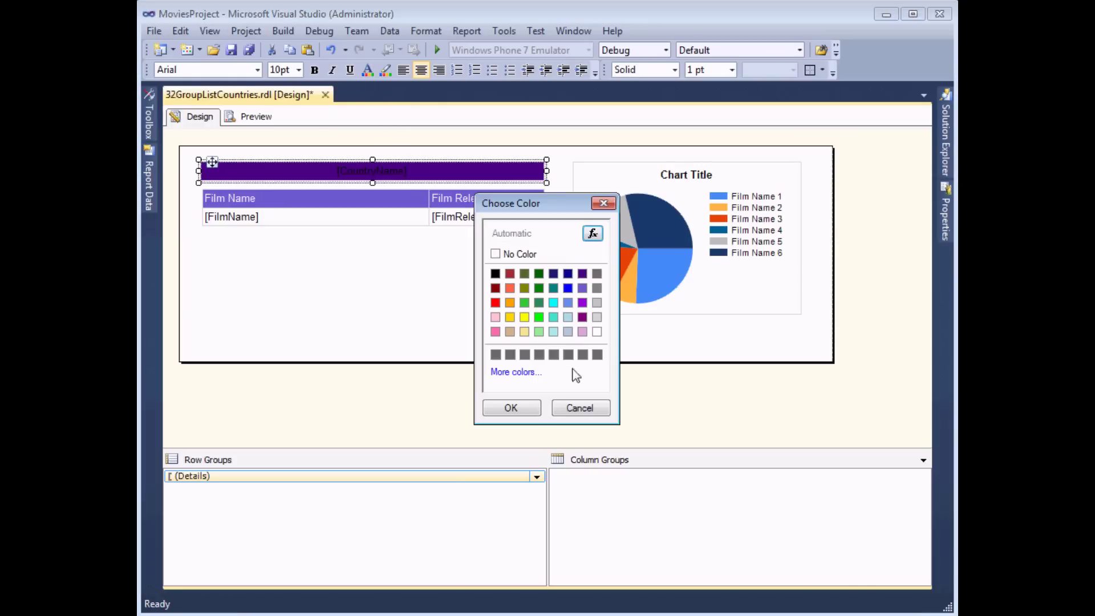
{"action": "left_click", "coordinate": [594, 330]}
{"action": "left_click", "coordinate": [513, 408]}
{"action": "left_click", "coordinate": [396, 306]}
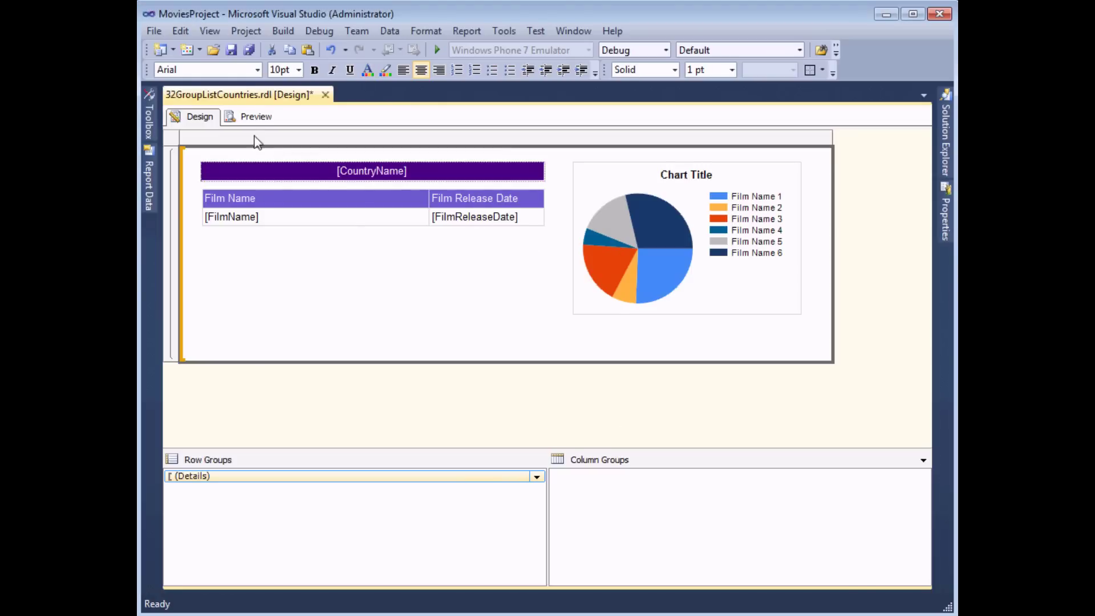
Preview the report to check the film table and pie chart for each country
{"action": "left_click", "coordinate": [249, 118]}
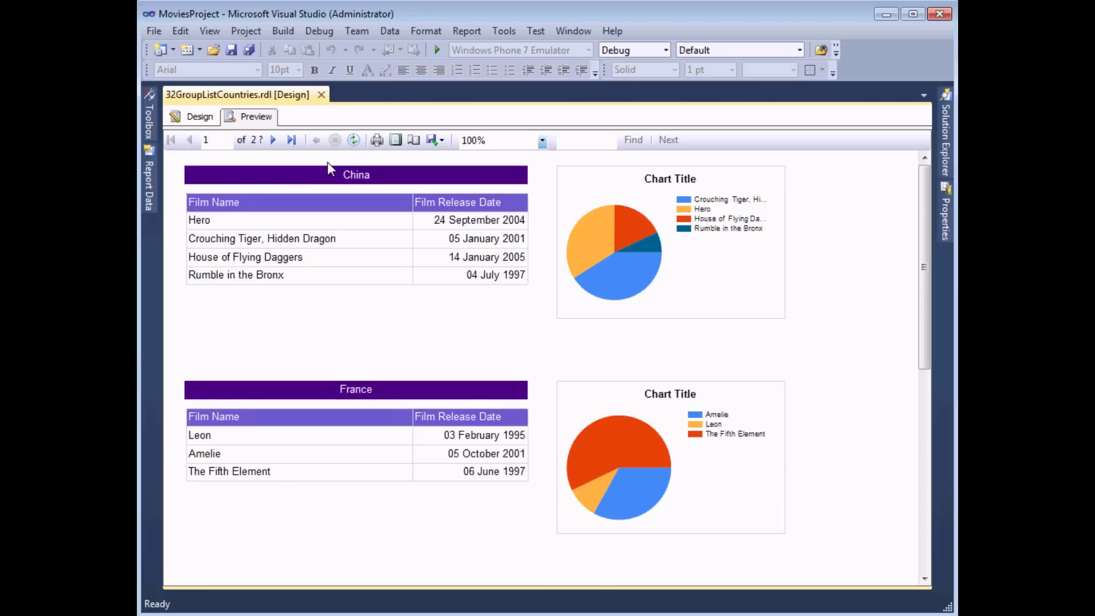